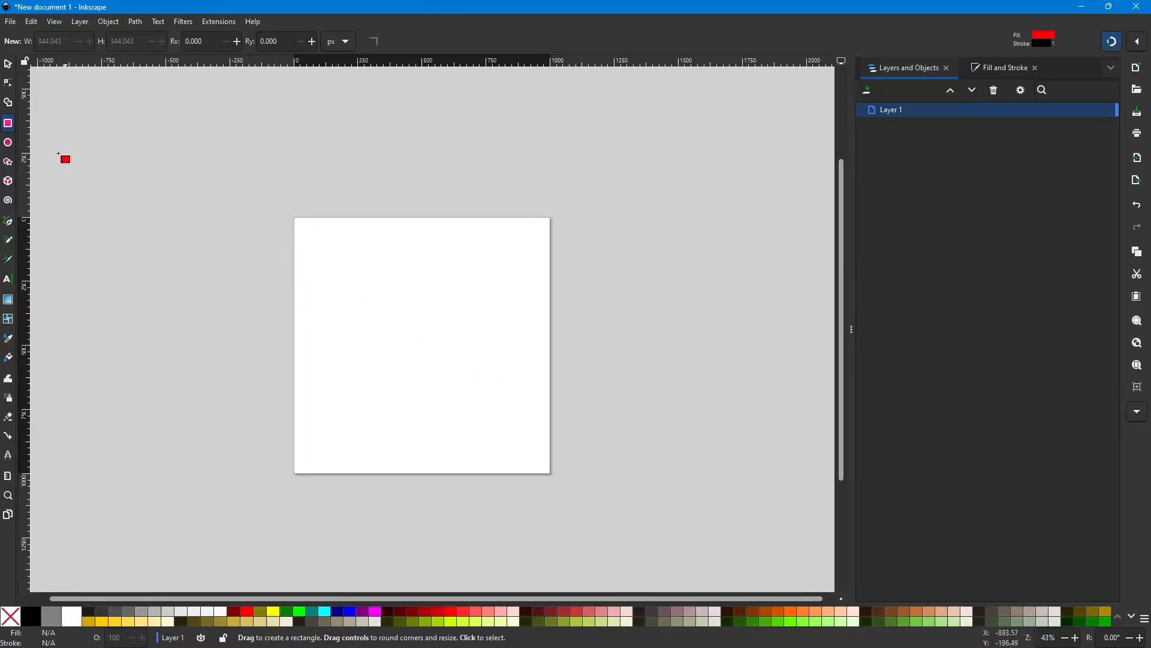
# Draw a red square about 450 px wide with the Rectangle tool, centred on the page's centre point.
pyautogui.click(8, 66)
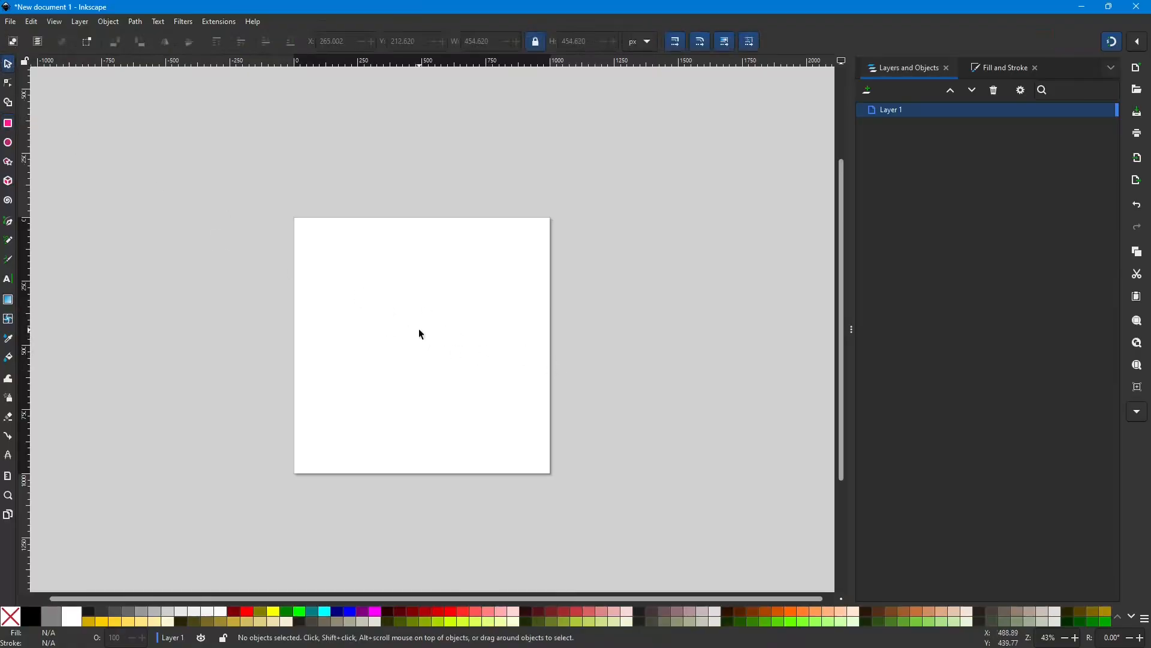
pyautogui.press('r')
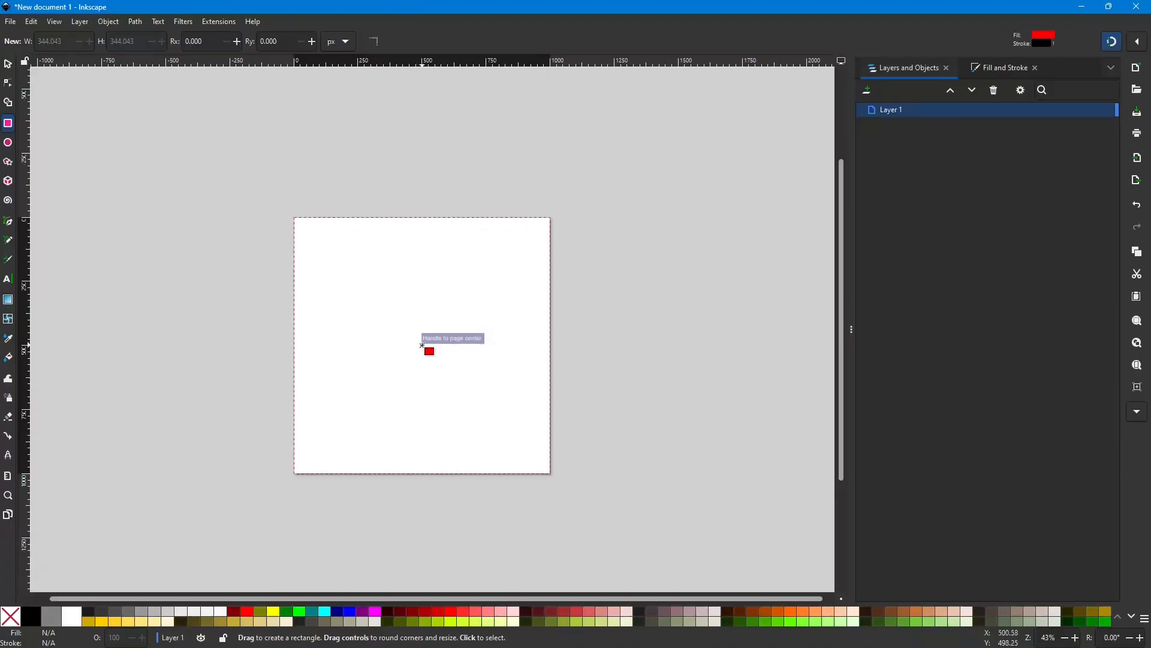
pyautogui.moveTo(422, 346); pyautogui.dragTo(434, 355)
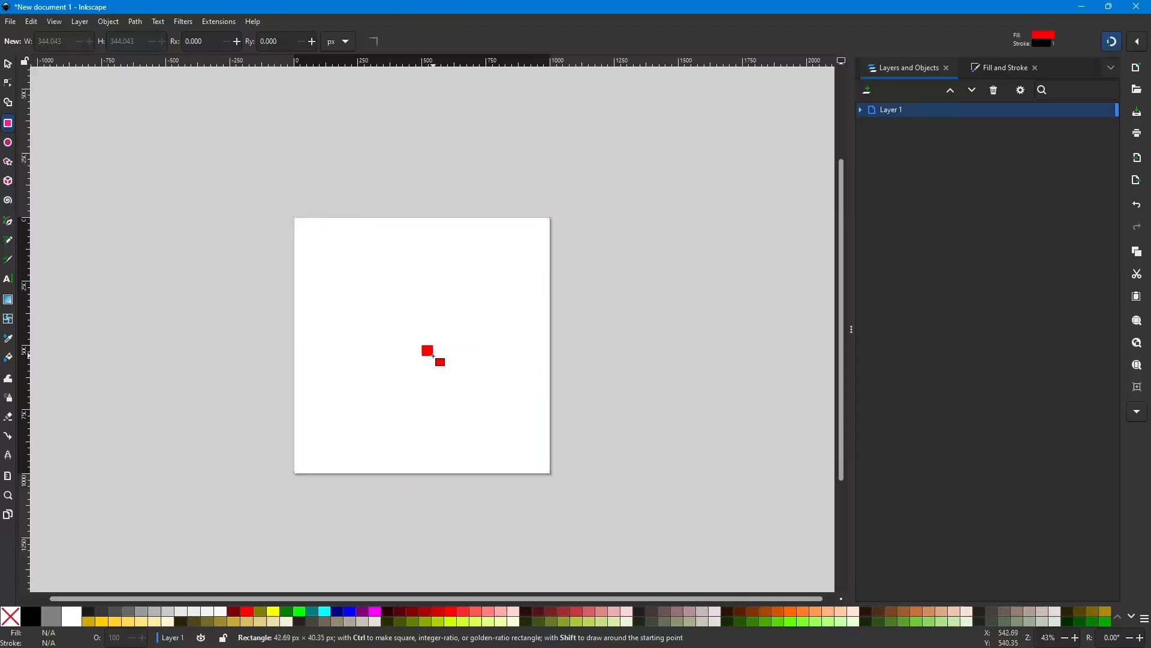
pyautogui.moveTo(433, 355); pyautogui.dragTo(489, 399)
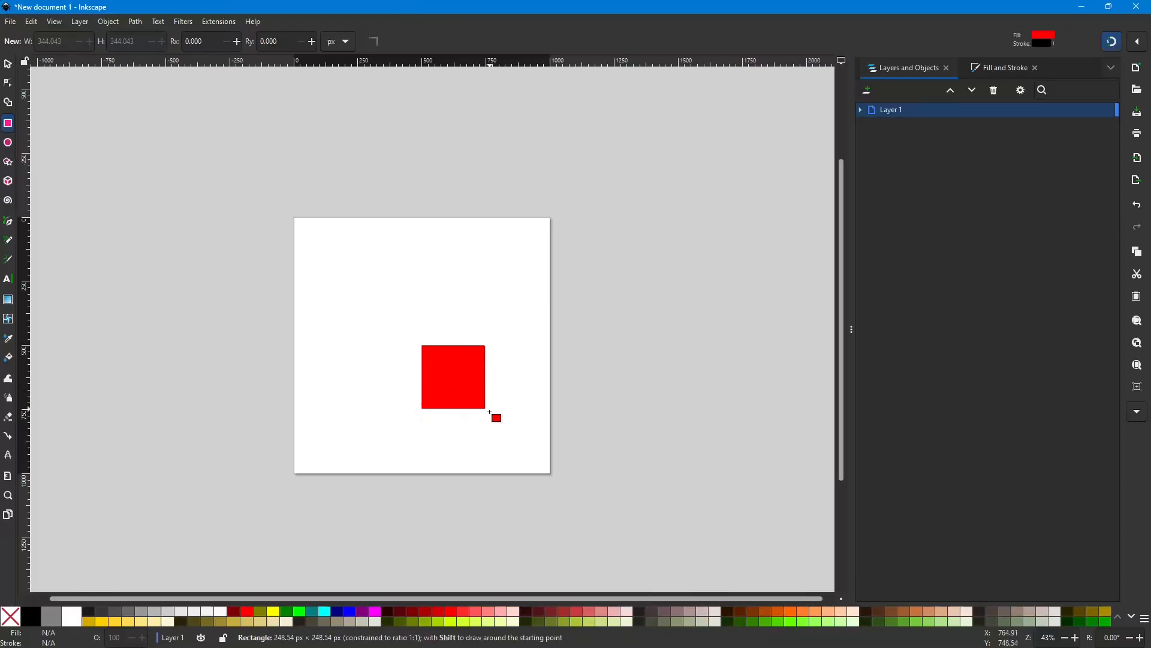
pyautogui.moveTo(470, 395)
pyautogui.mouseDown()
pyautogui.moveTo(490, 415)
pyautogui.moveTo(516, 404)
pyautogui.moveTo(471, 427)
pyautogui.moveTo(486, 415)
pyautogui.moveTo(496, 426)
pyautogui.moveTo(425, 349)
pyautogui.moveTo(480, 403)
pyautogui.mouseUp()
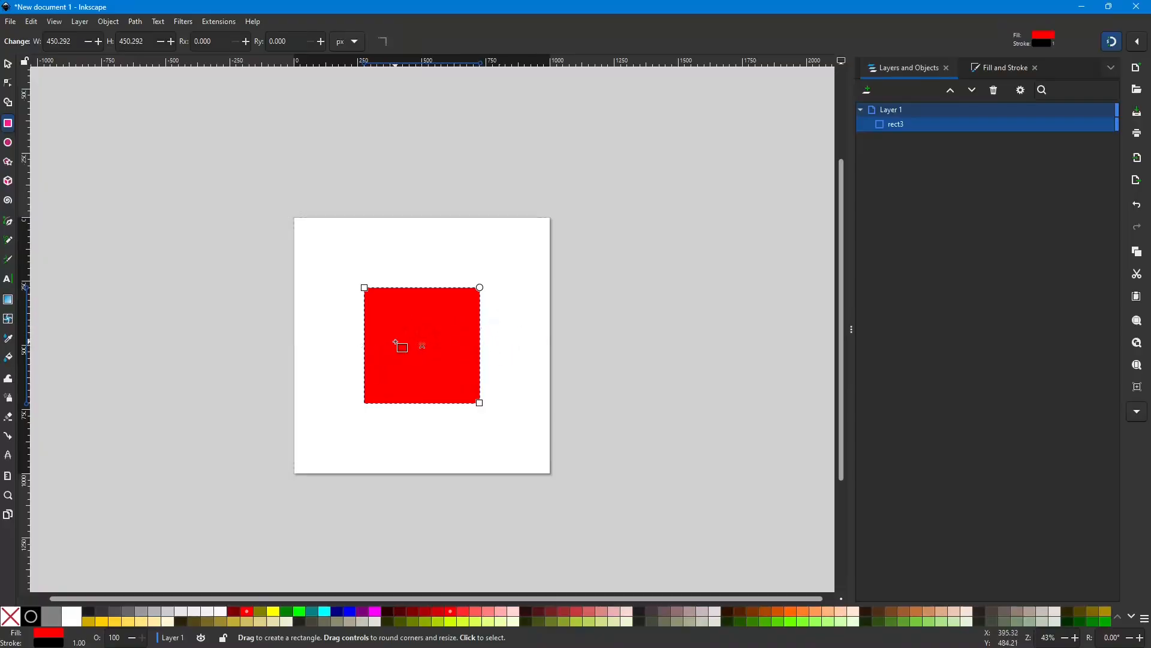
# Shift the red square slightly with the Selector tool and delete it.
pyautogui.click(8, 65)
pyautogui.moveTo(438, 360)
pyautogui.mouseDown()
pyautogui.moveTo(456, 365)
pyautogui.moveTo(435, 348)
pyautogui.mouseUp()
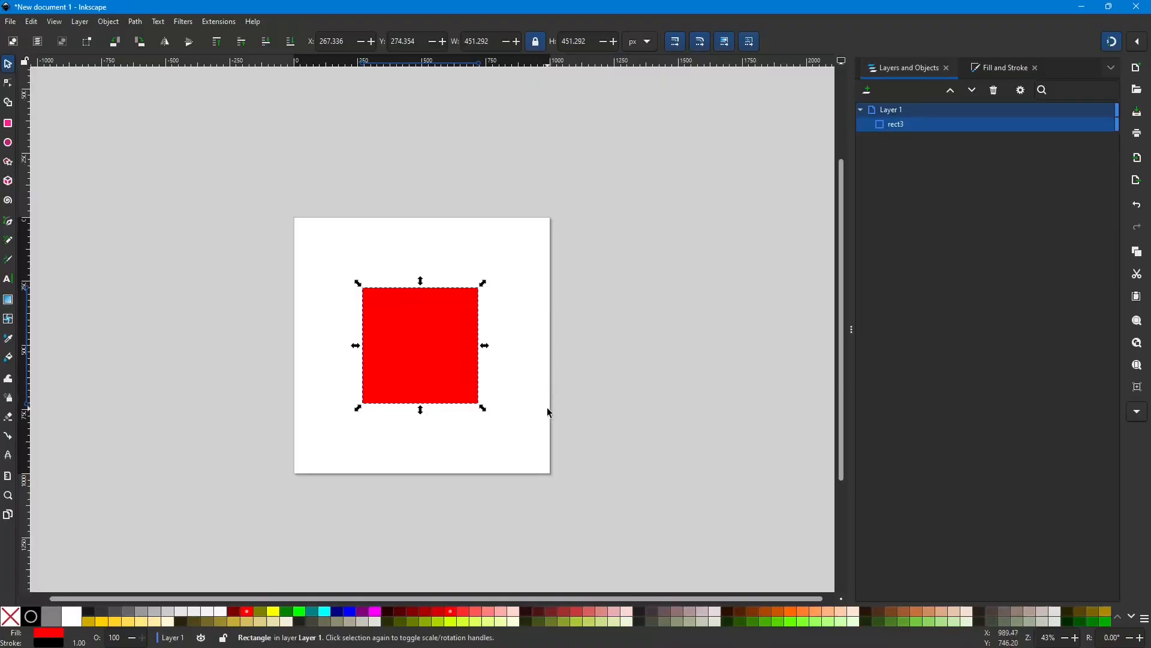
pyautogui.press('Delete')
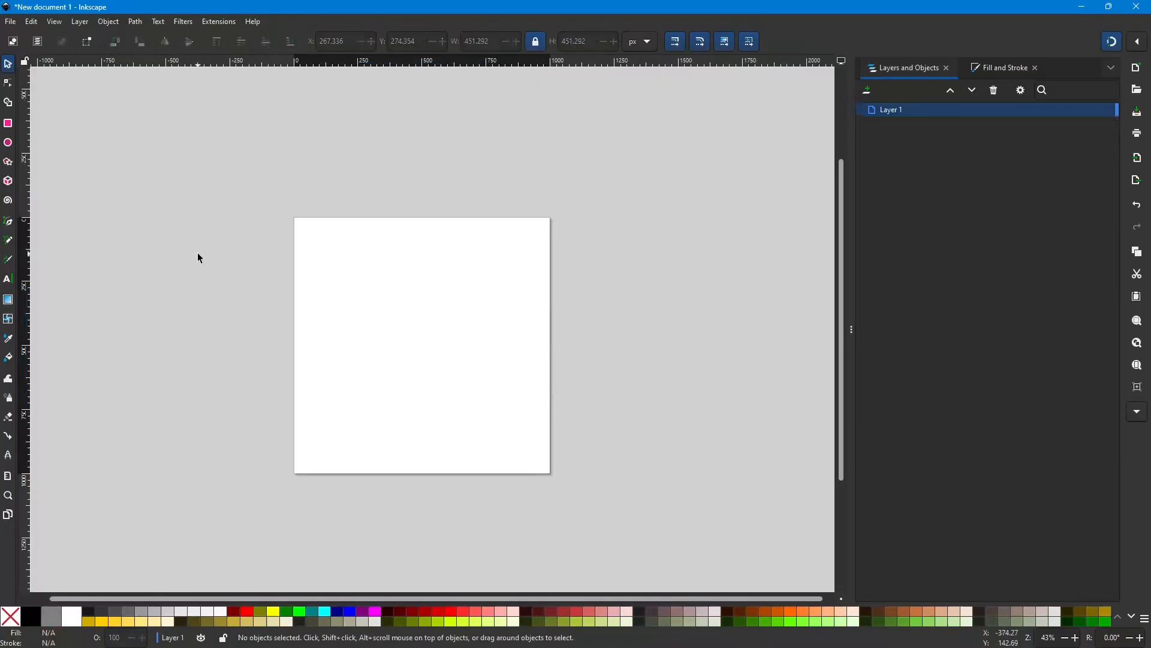
# Draw a new red square outward from the page's centre and resize it to about 427 by 404 px.
pyautogui.click(9, 124)
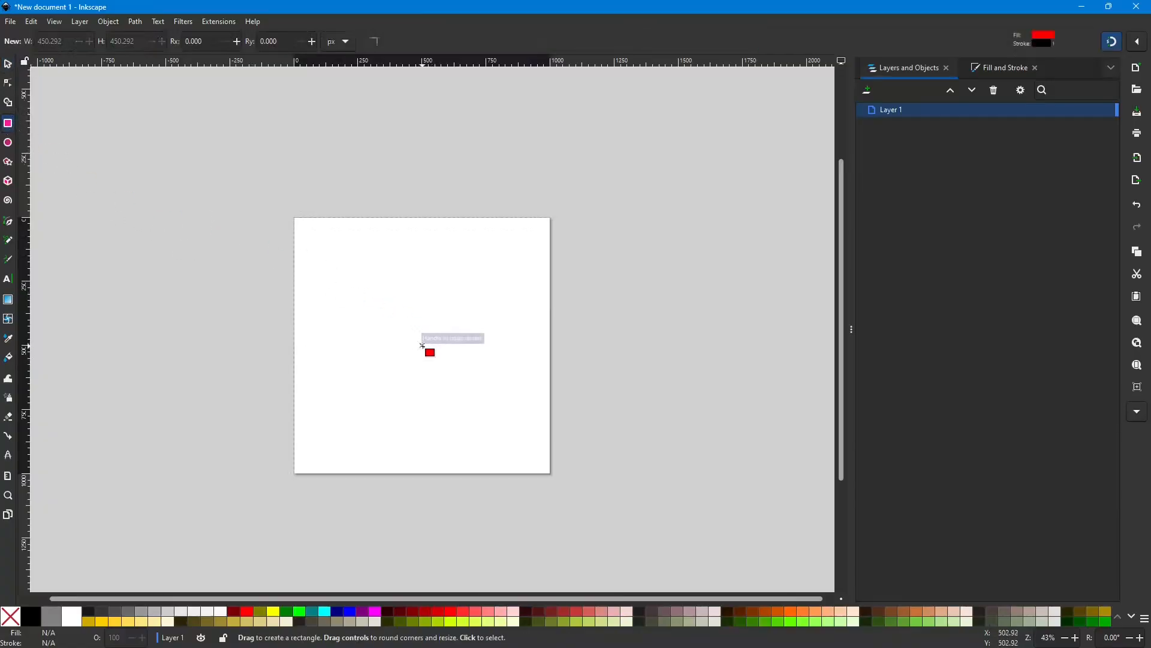
pyautogui.moveTo(423, 345); pyautogui.dragTo(485, 410)
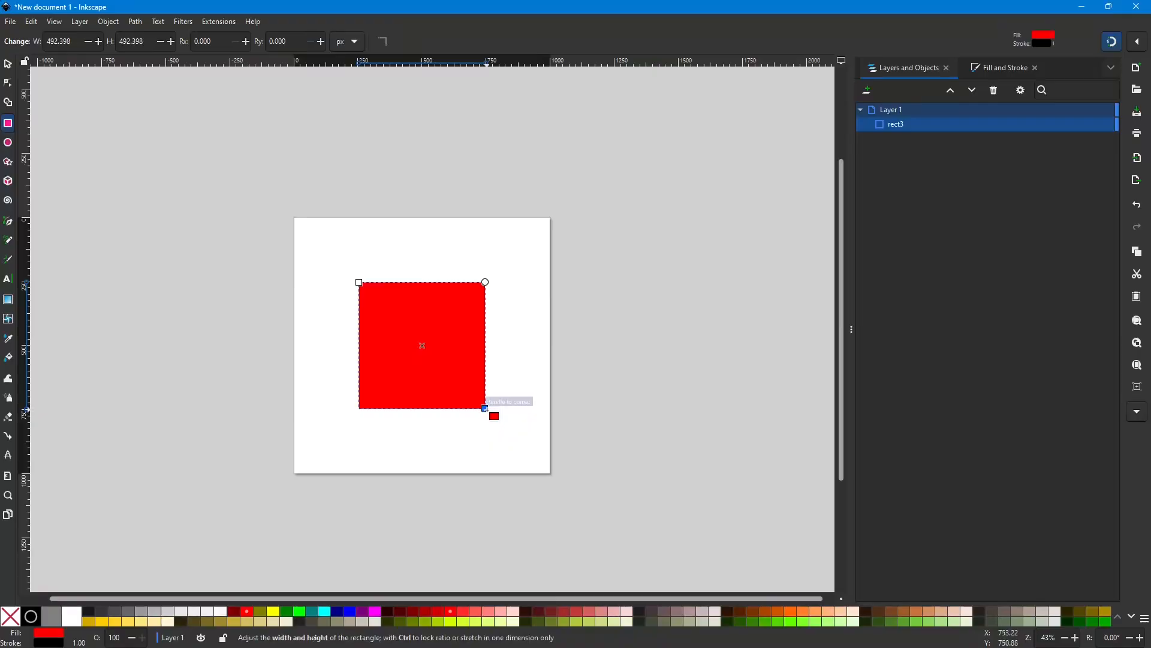
pyautogui.moveTo(485, 409); pyautogui.dragTo(463, 387)
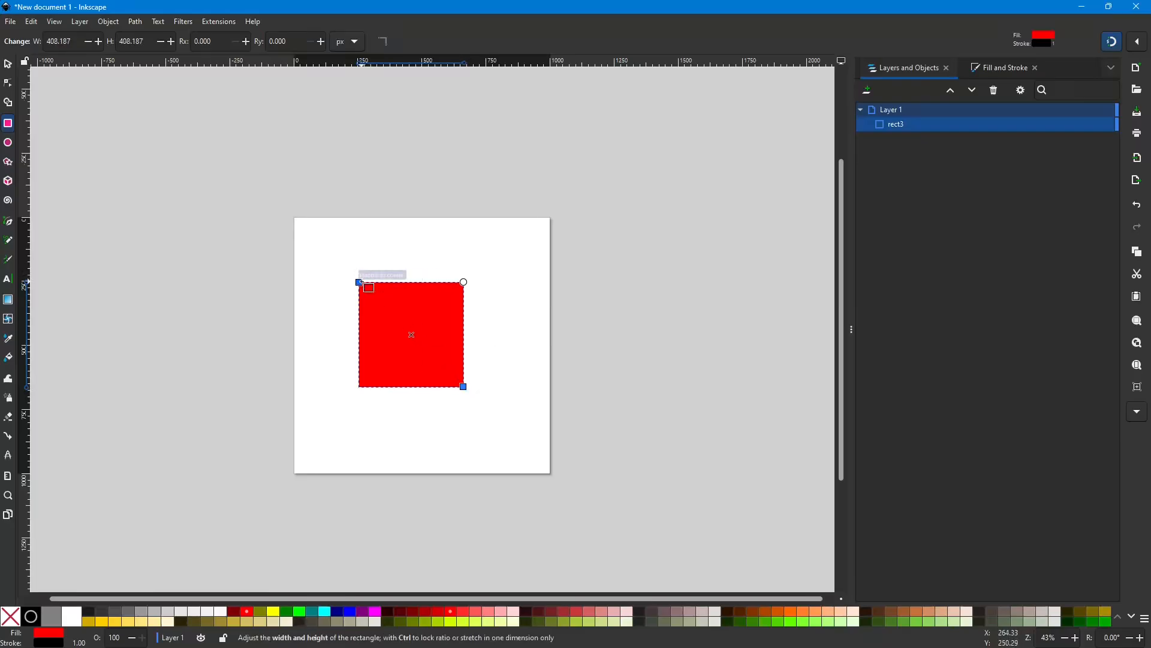
pyautogui.moveTo(358, 282)
pyautogui.mouseDown()
pyautogui.moveTo(336, 255)
pyautogui.moveTo(386, 296)
pyautogui.moveTo(336, 275)
pyautogui.moveTo(327, 251)
pyautogui.moveTo(358, 285)
pyautogui.mouseUp()
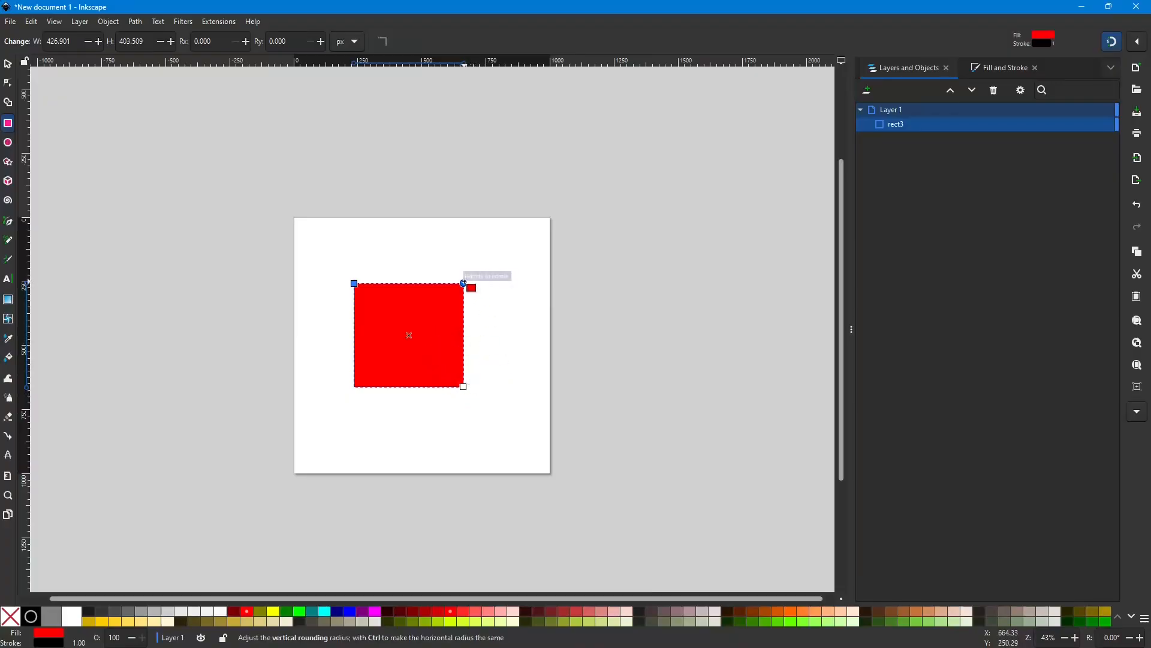
# Round the red rectangle's corners to the maximum, with a radius of about 202 px, and deselect it.
pyautogui.keyDown('ctrl'); pyautogui.scroll(2, 484, 326); pyautogui.keyUp('ctrl')
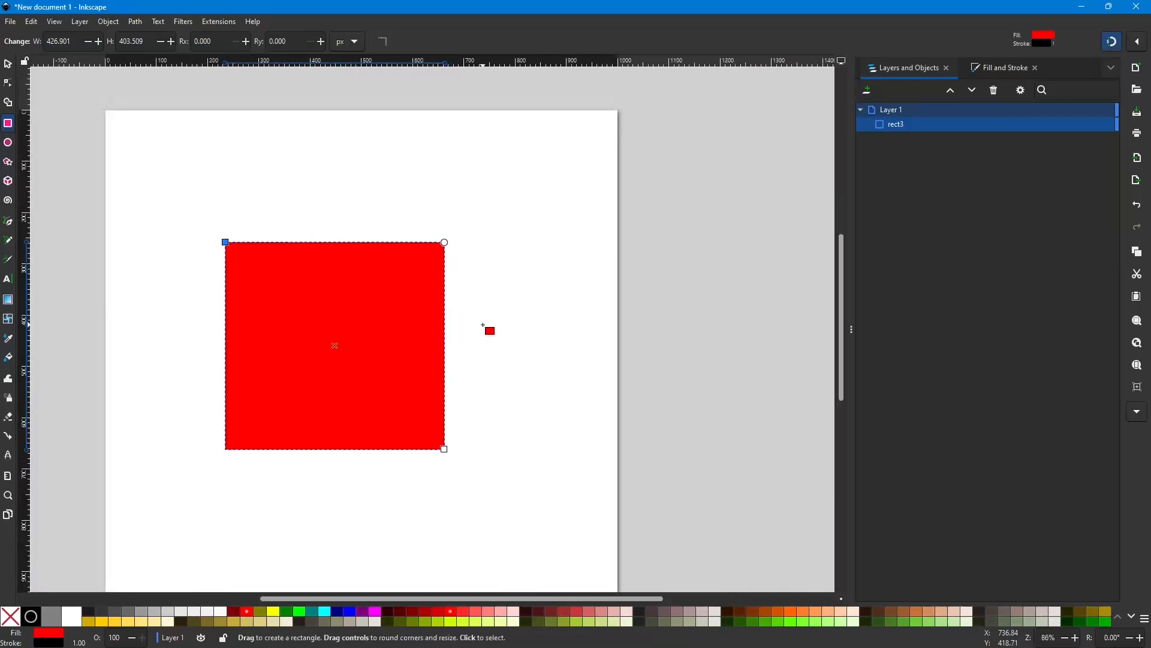
pyautogui.hscroll(-3, 526, 602)
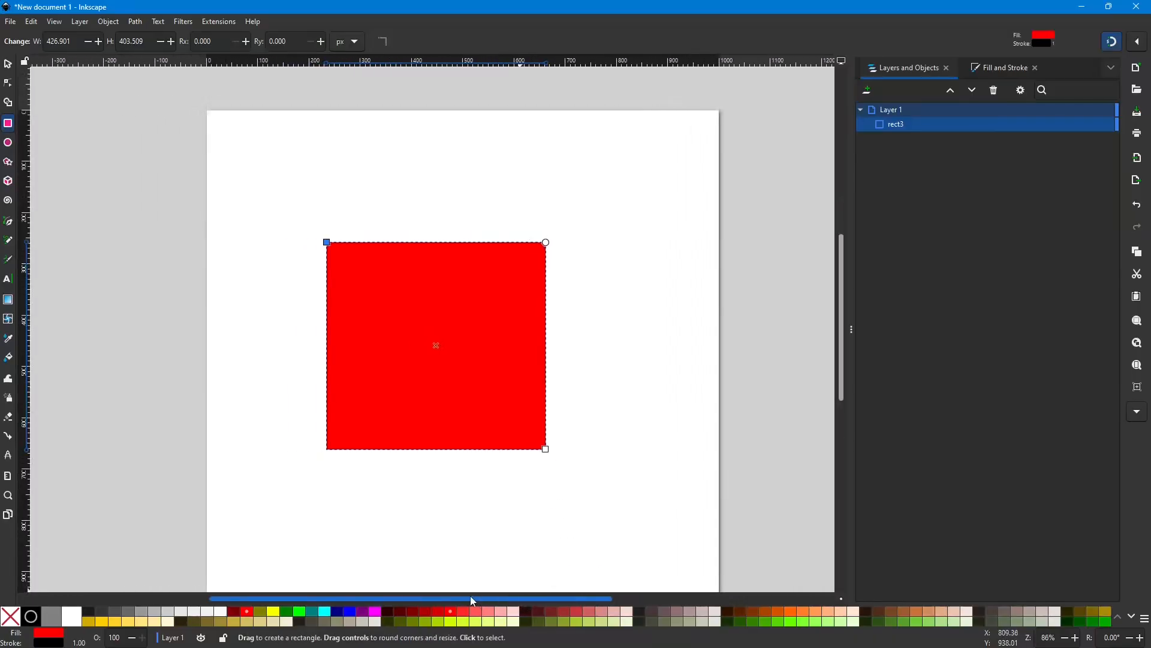
pyautogui.scroll(-2, 469, 528)
pyautogui.keyDown('ctrl'); pyautogui.scroll(-1, 478, 507); pyautogui.keyUp('ctrl')
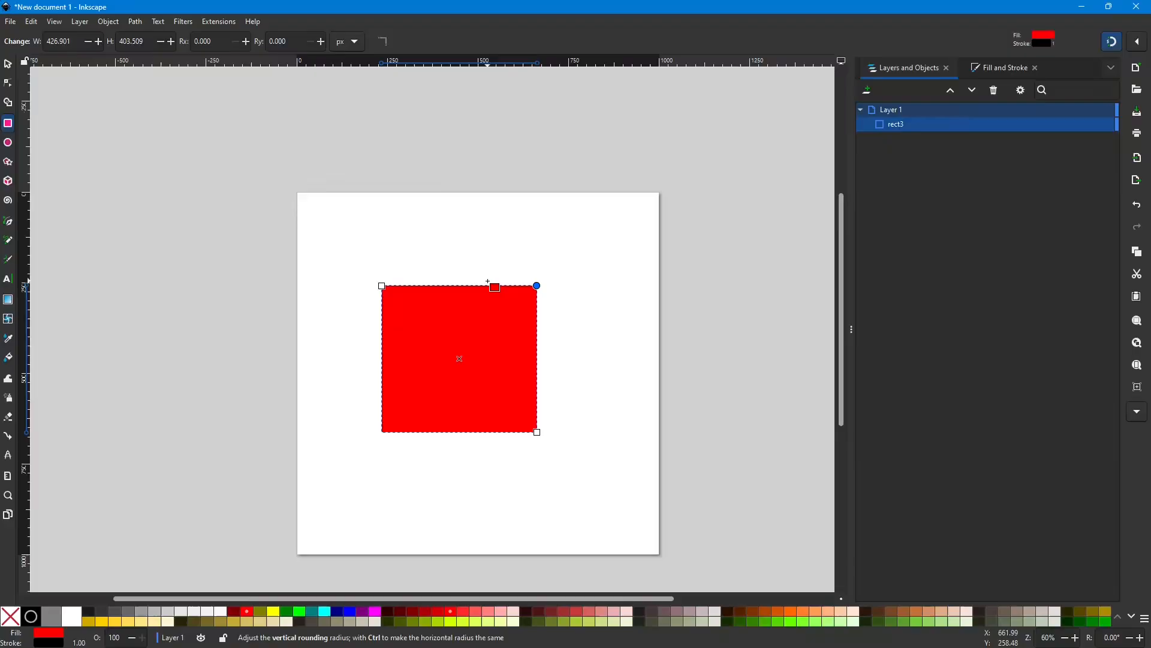
pyautogui.moveTo(538, 287)
pyautogui.mouseDown()
pyautogui.moveTo(530, 384)
pyautogui.moveTo(538, 287)
pyautogui.moveTo(538, 304)
pyautogui.mouseUp()
pyautogui.scroll(-2, 545, 355)
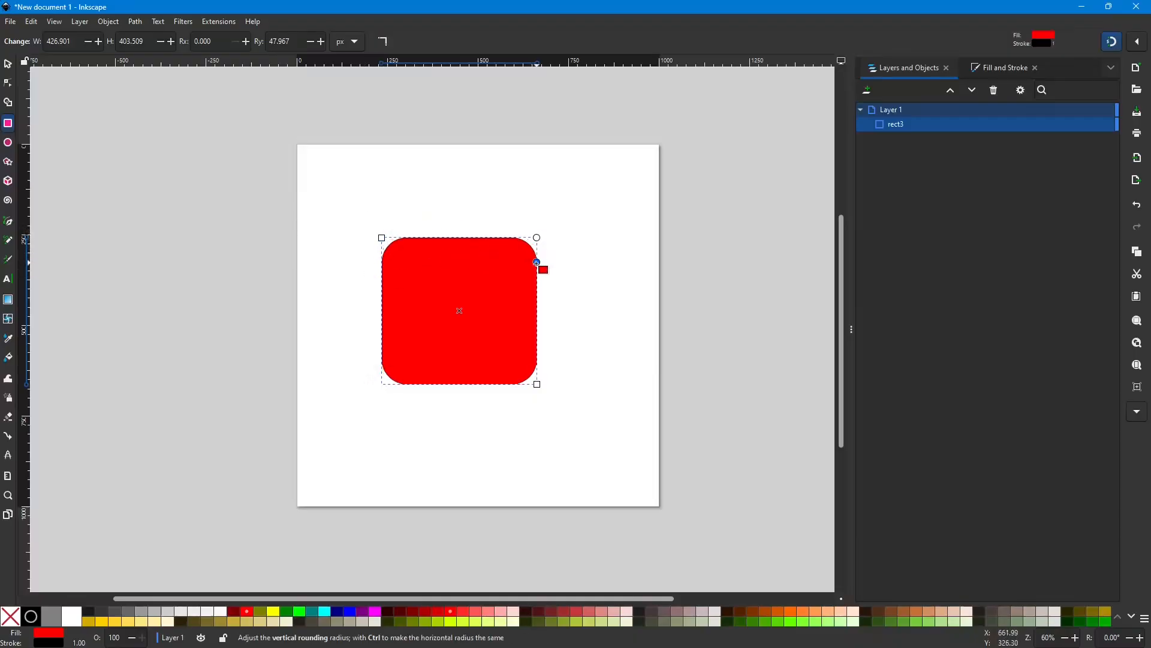
pyautogui.moveTo(537, 263); pyautogui.dragTo(531, 348)
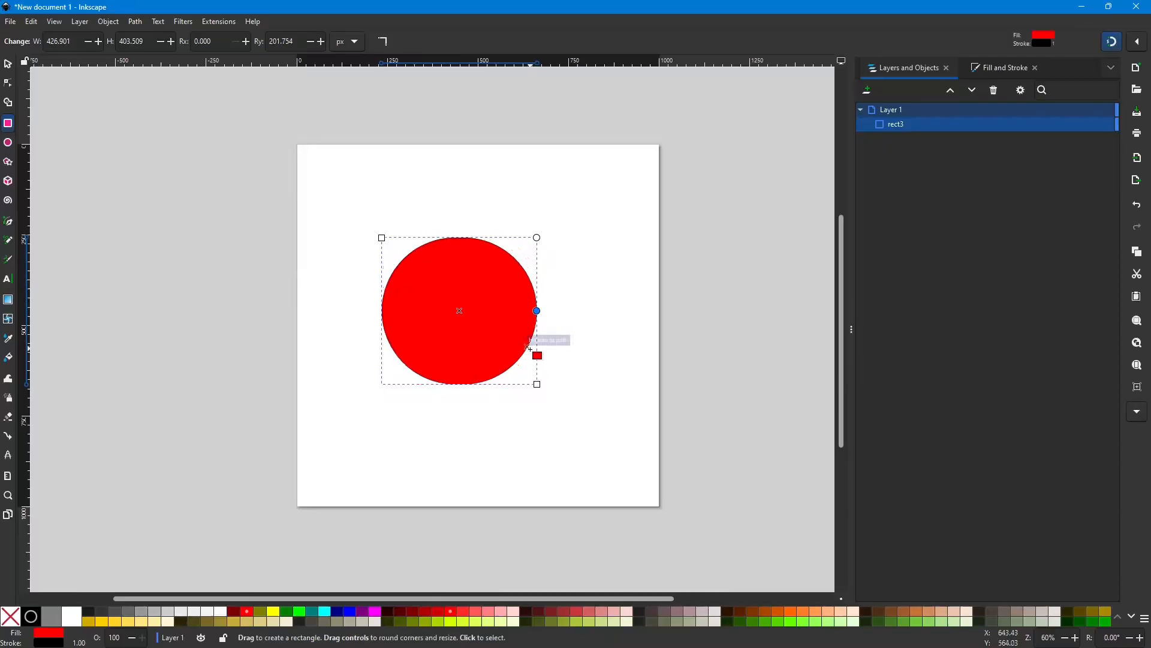
pyautogui.click(557, 347)
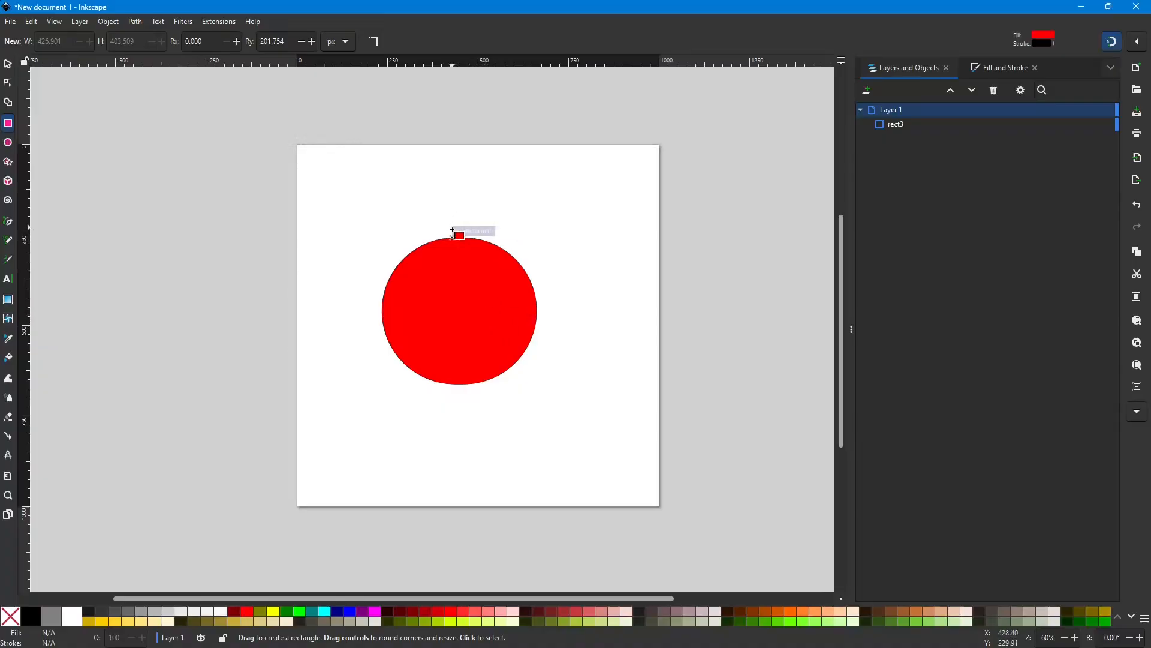
# Enlarge the rounded red shape proportionally about its centre to about 809 by 765 px.
pyautogui.scroll(3, 453, 231)
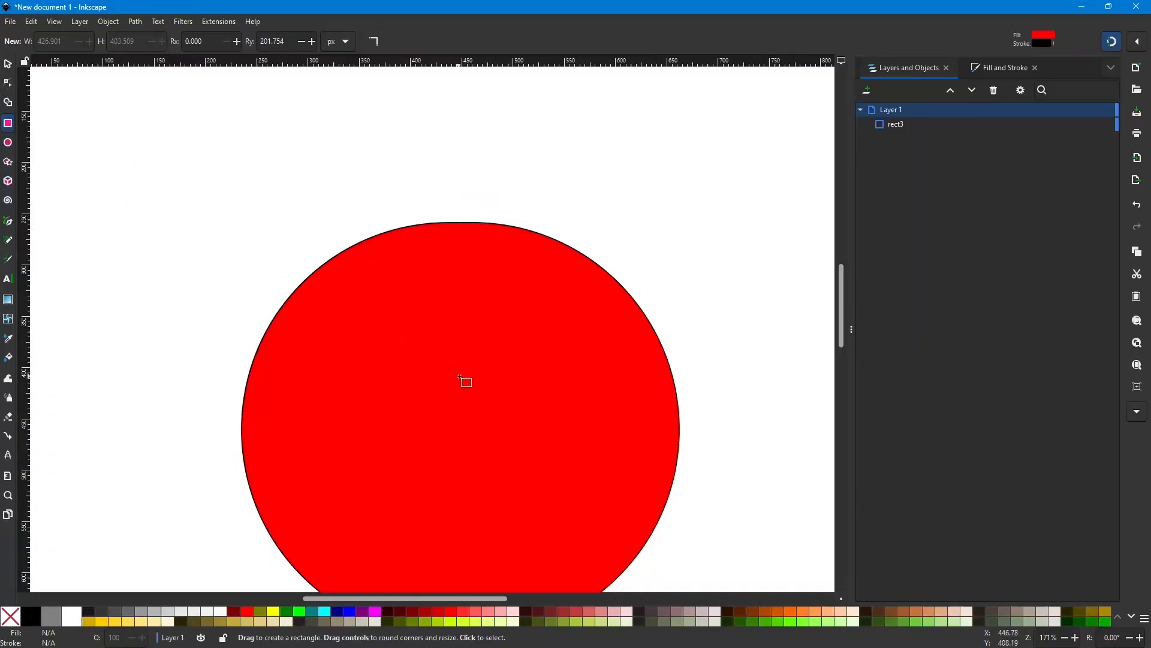
pyautogui.scroll(-3, 462, 381)
pyautogui.scroll(1, 462, 380)
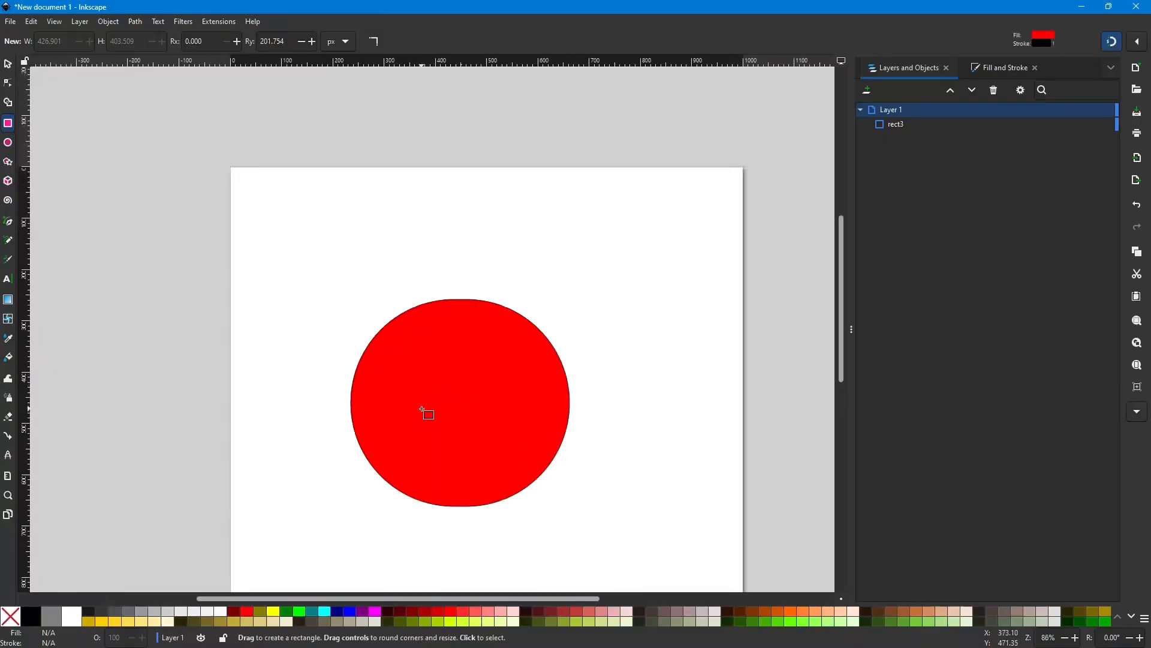
pyautogui.press('s')
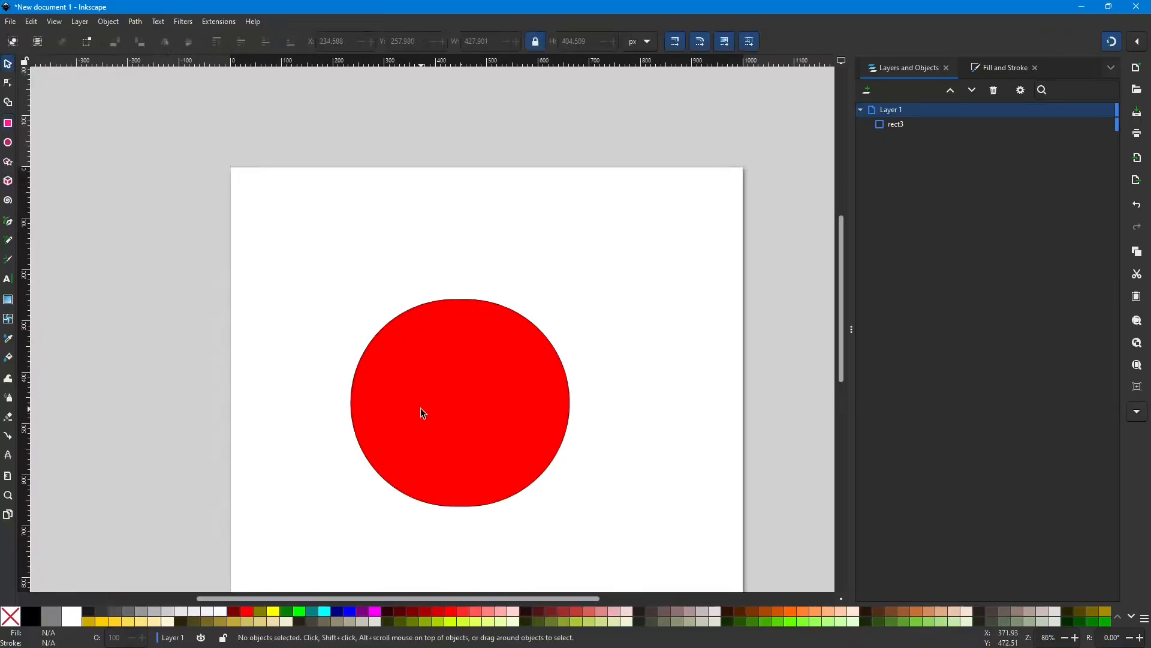
pyautogui.click(466, 408)
pyautogui.moveTo(574, 296); pyautogui.dragTo(693, 205)
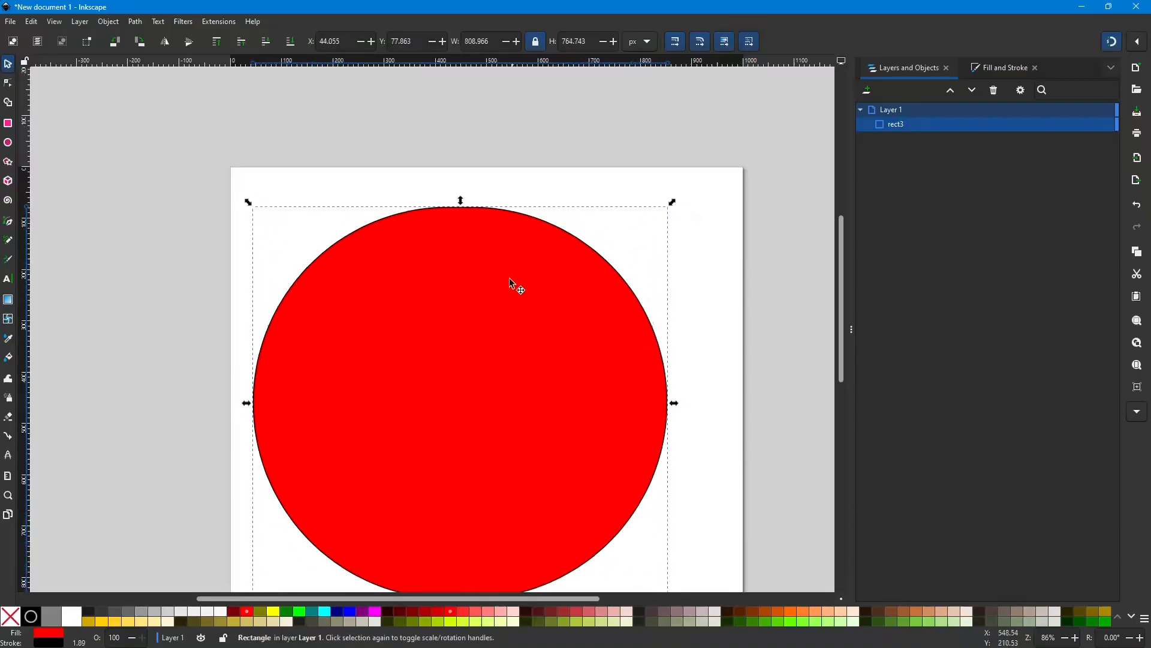
# Scale the rounded red shape down to about 288 by 272 px and move it close to the page's centre.
pyautogui.scroll(-2, 516, 373)
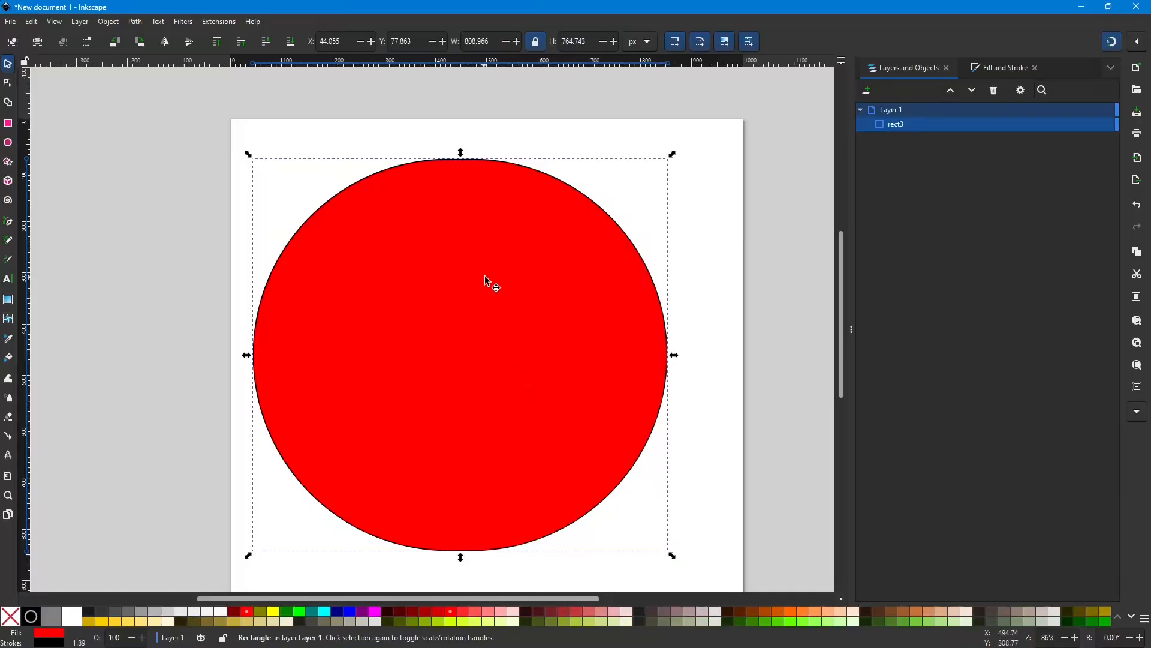
pyautogui.scroll(3, 484, 275)
pyautogui.scroll(2, 456, 325)
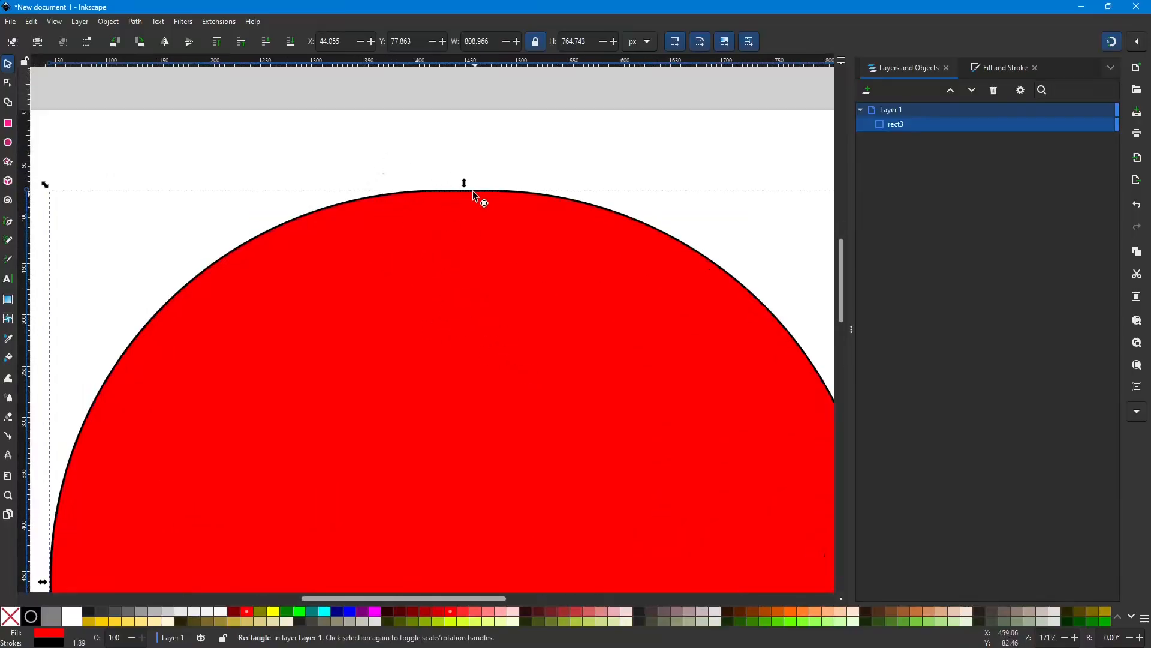
pyautogui.scroll(-3, 518, 232)
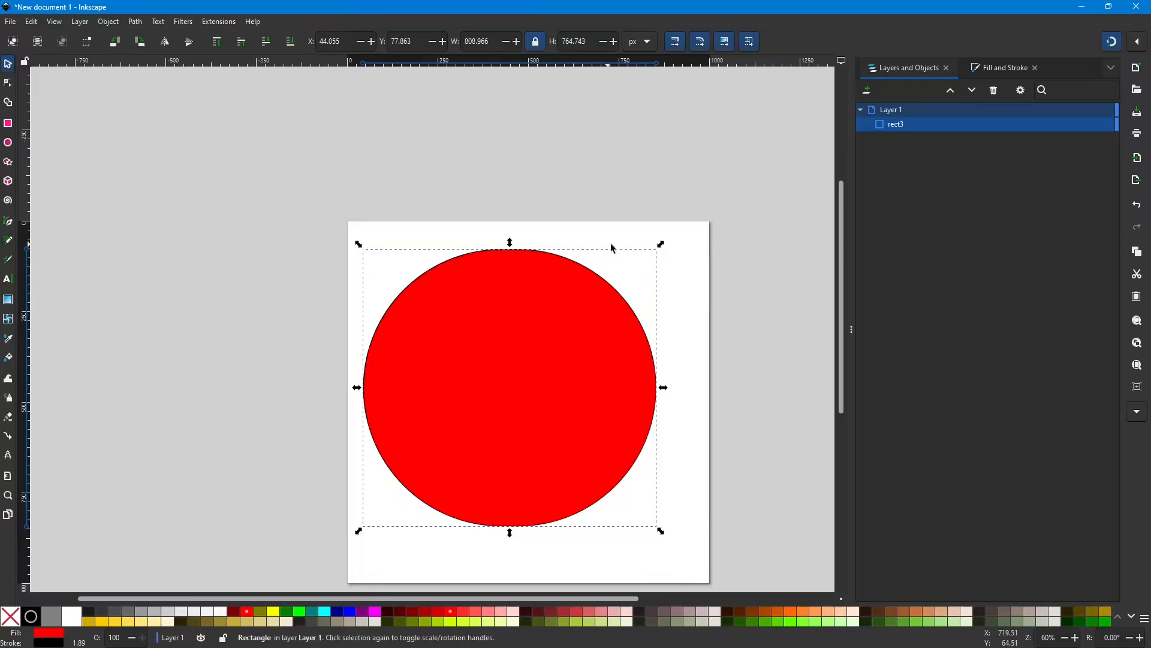
pyautogui.moveTo(663, 244); pyautogui.dragTo(606, 334)
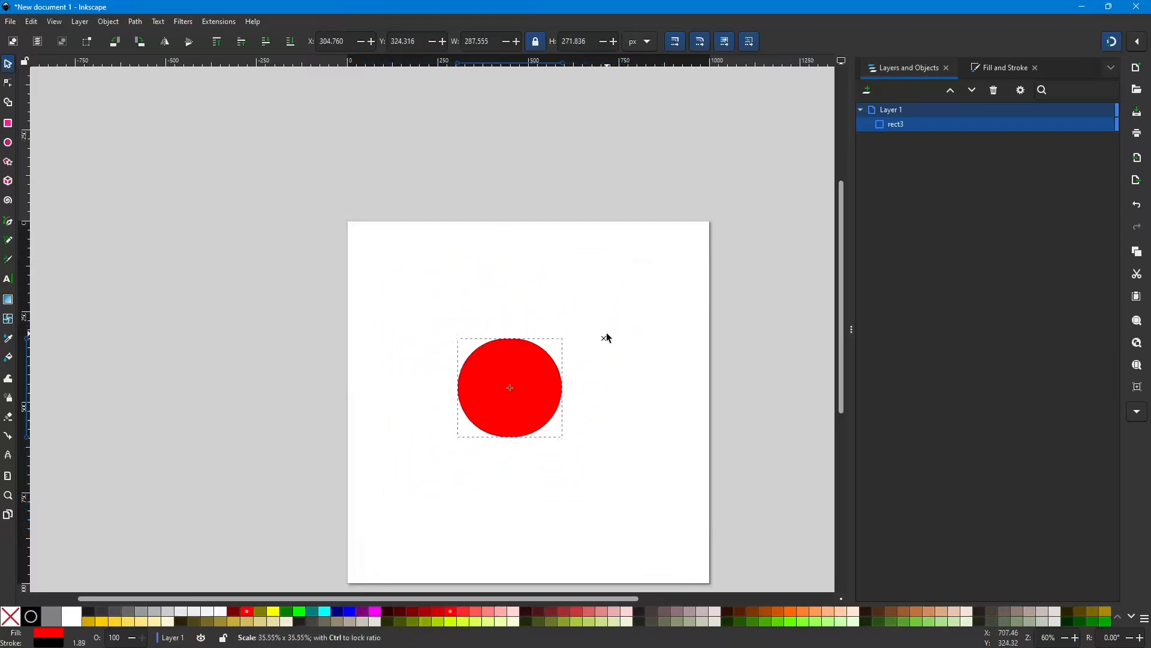
pyautogui.moveTo(529, 404)
pyautogui.mouseDown()
pyautogui.moveTo(547, 409)
pyautogui.moveTo(539, 422)
pyautogui.mouseUp()
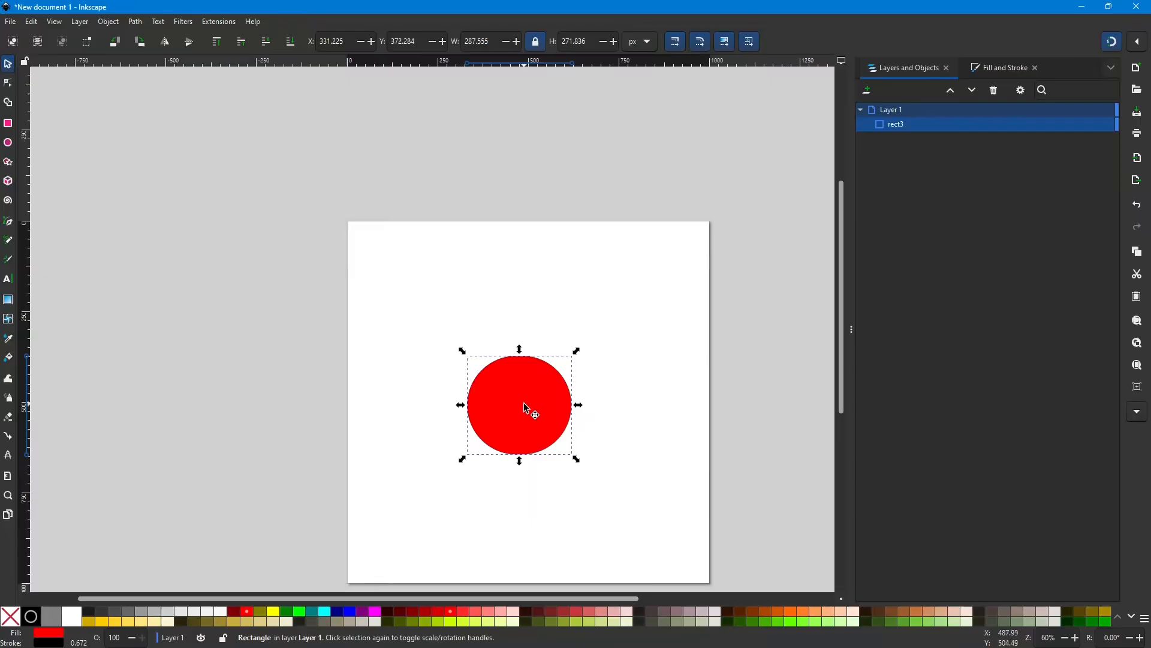
# Reduce the red shape's corner rounding to a small radius with the Node tool and deselect it.
pyautogui.press('n')
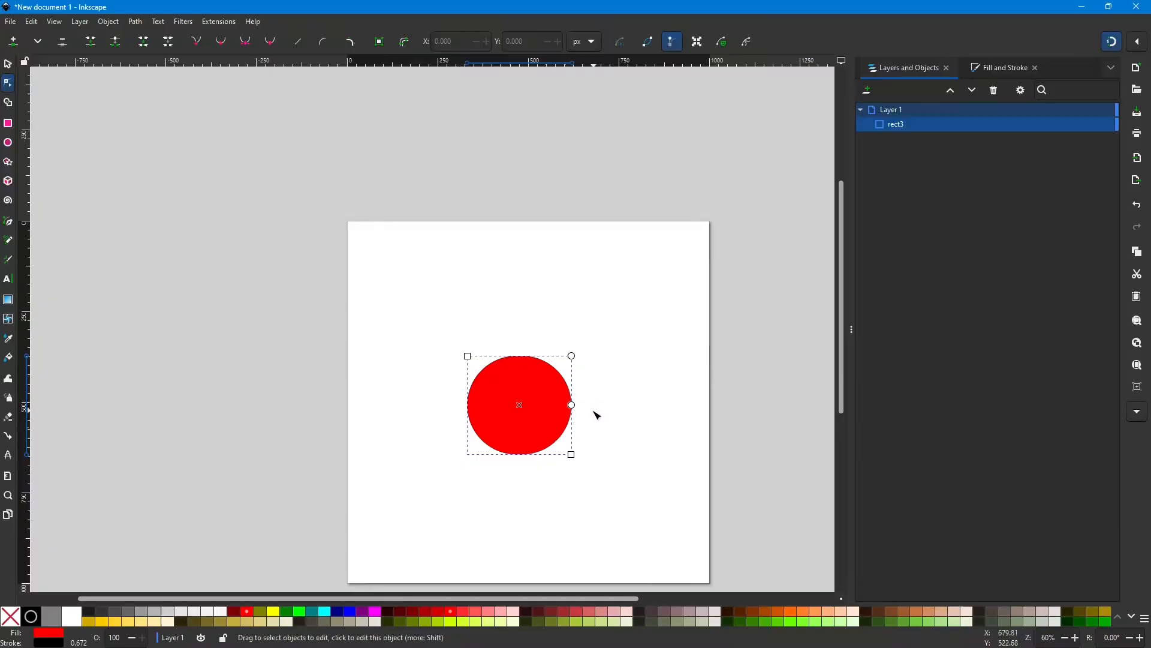
pyautogui.scroll(1, 587, 415)
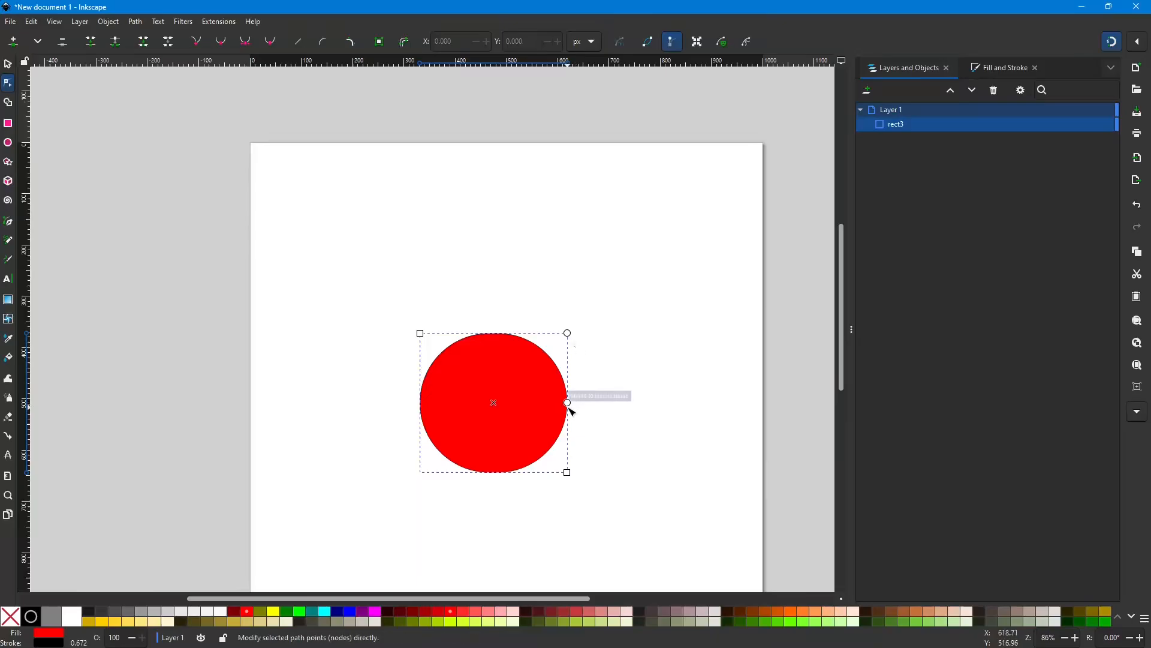
pyautogui.moveTo(569, 404); pyautogui.dragTo(573, 346)
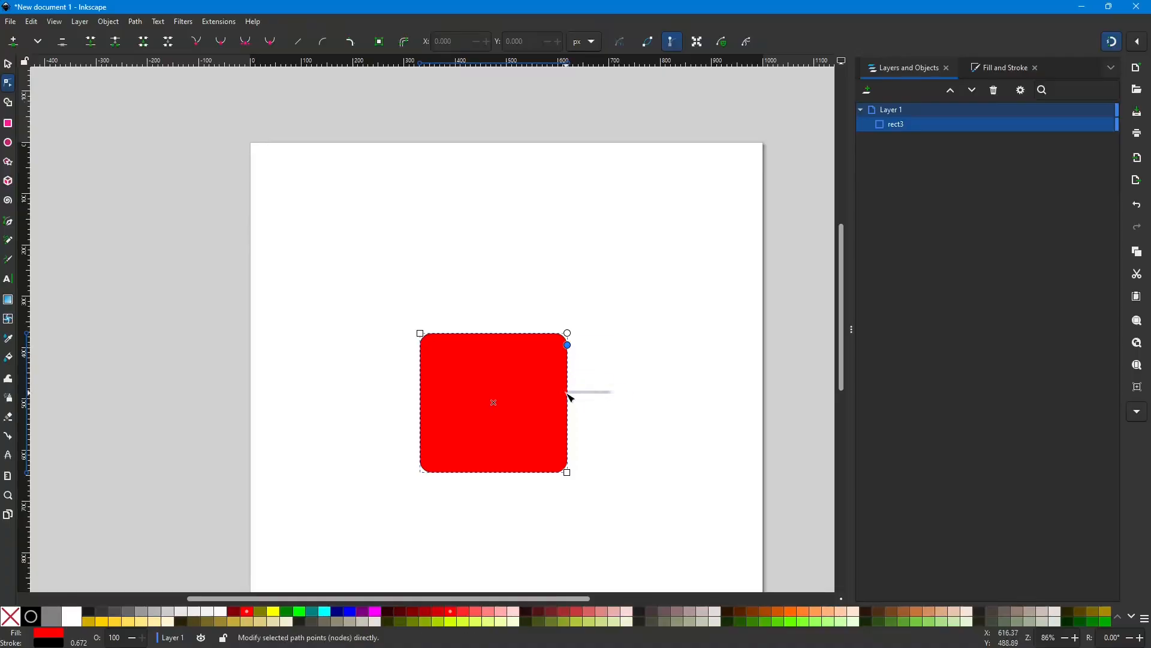
pyautogui.click(621, 413)
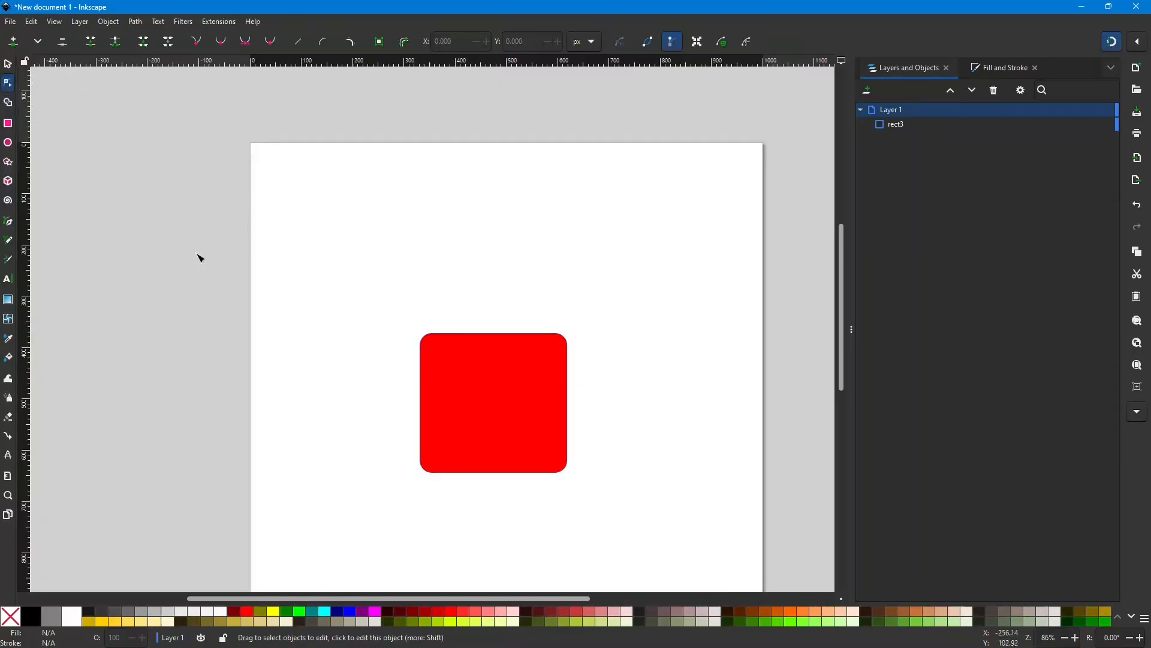
# Move the rounded rectangle to the page's top-left corner and back toward the centre, at about X 318, Y 336 px.
pyautogui.click(509, 404)
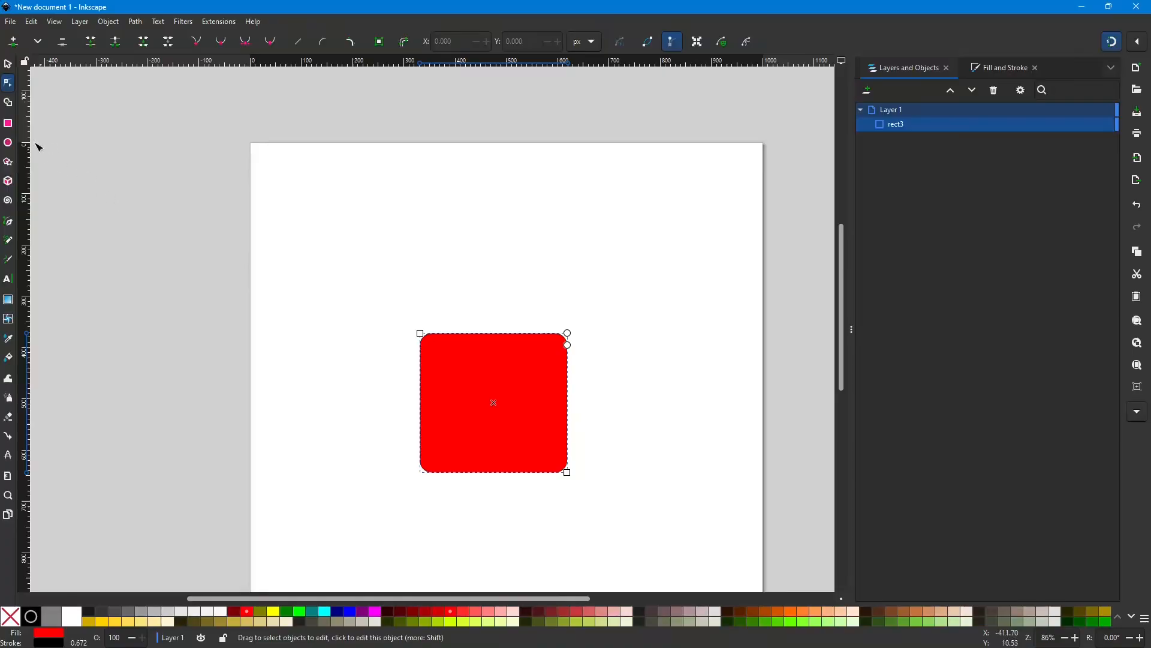
pyautogui.click(9, 65)
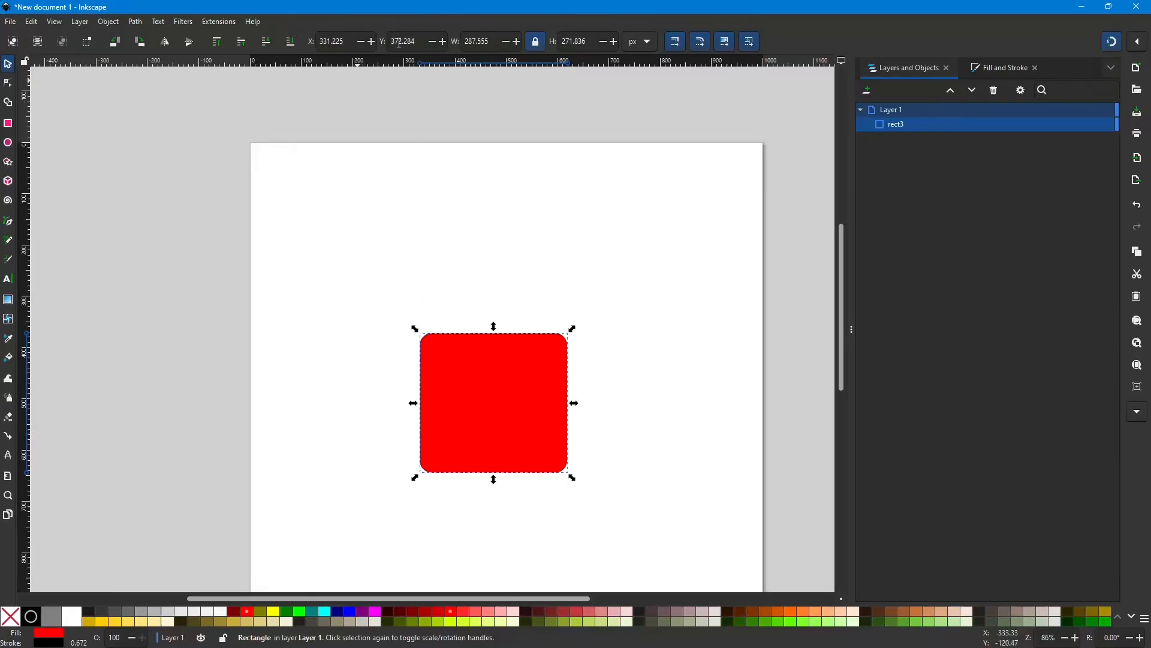
pyautogui.moveTo(491, 385); pyautogui.dragTo(477, 355)
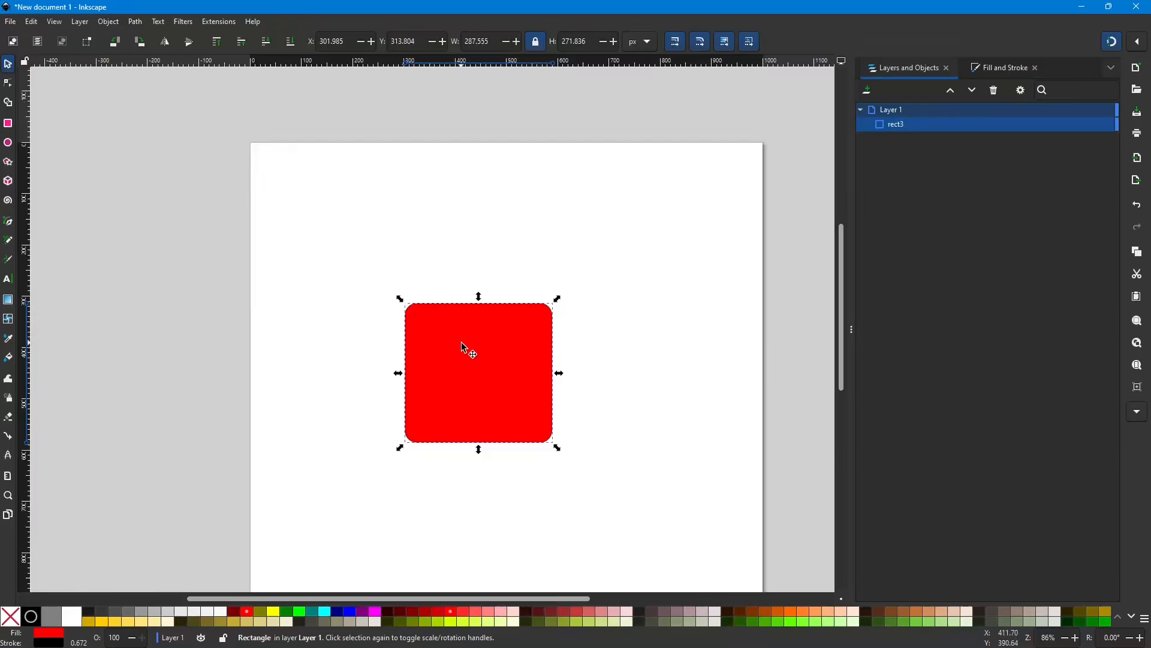
pyautogui.moveTo(479, 336); pyautogui.dragTo(328, 179)
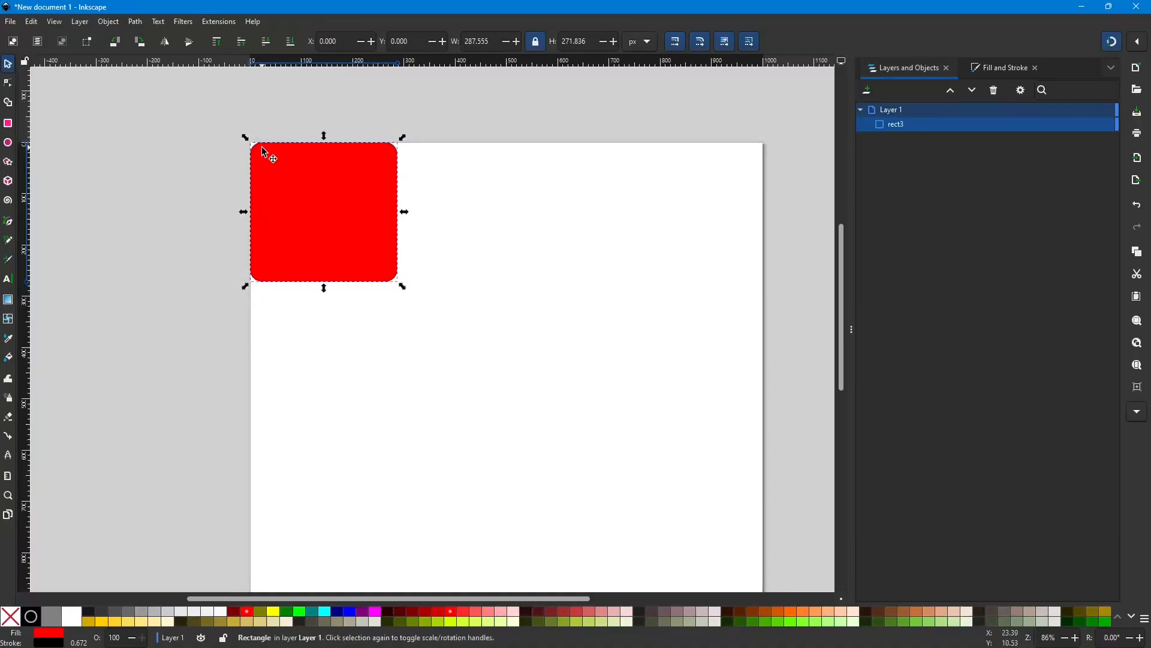
pyautogui.moveTo(327, 214); pyautogui.dragTo(490, 385)
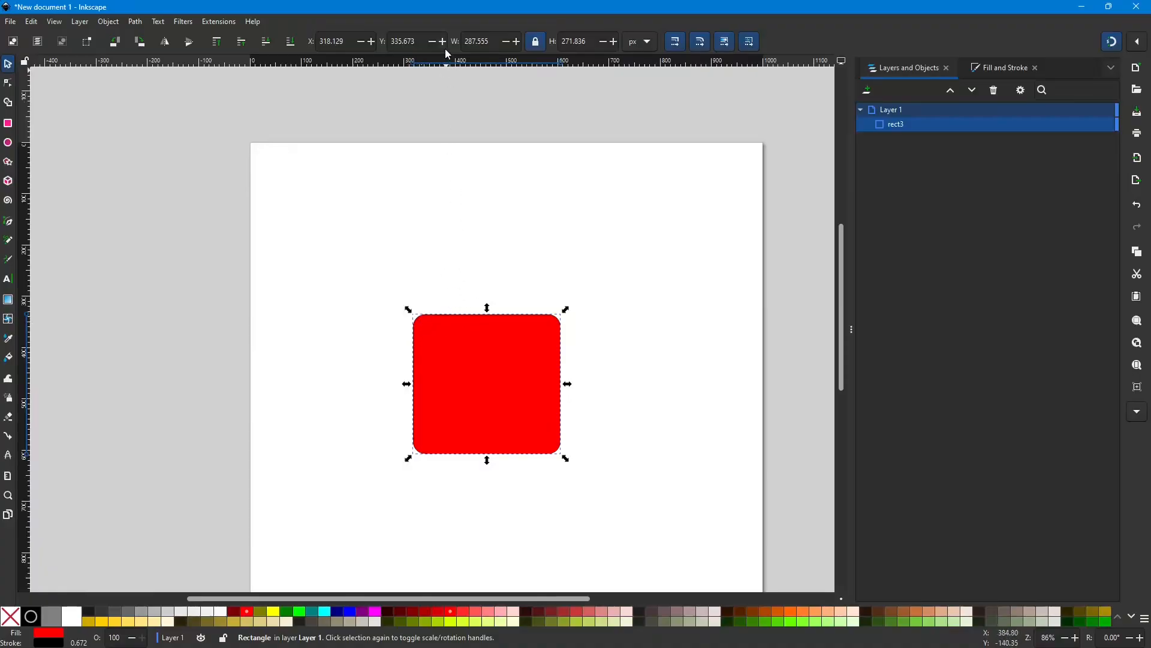
# Set the rounded red rectangle's X and Y position to 0 and move it back to about X 270, Y 265 px.
pyautogui.hotkey('alt', 'x')
pyautogui.press('Tab')
pyautogui.hotkey('shift', 'Tab')
pyautogui.write('0')
pyautogui.press('Tab')
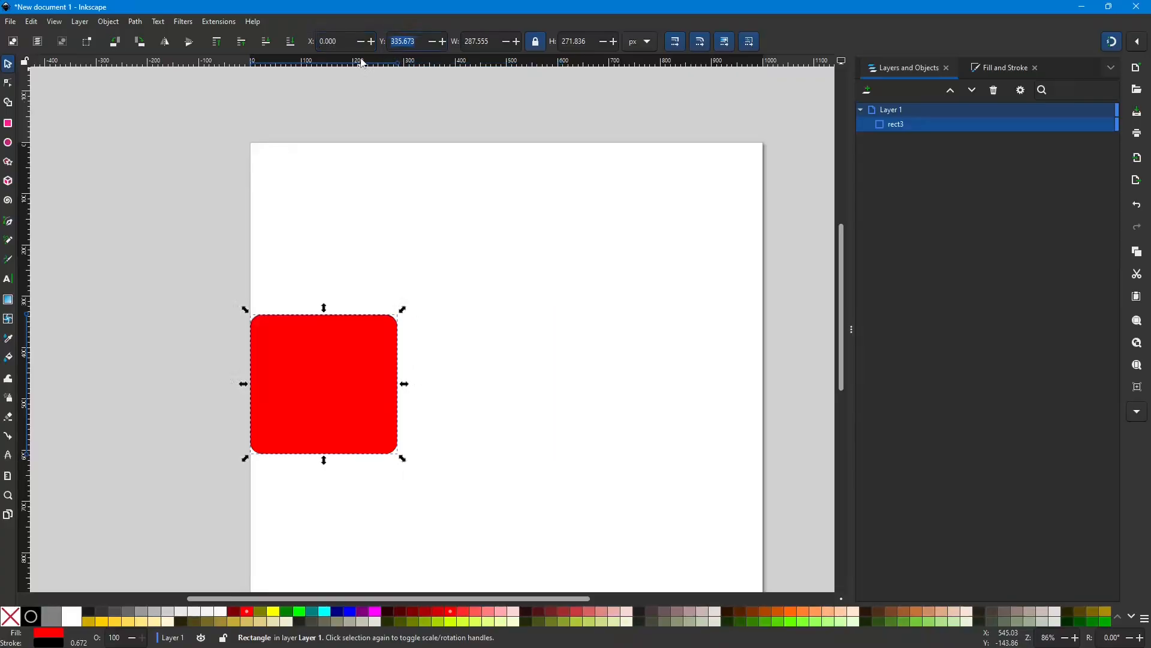
pyautogui.write('0')
pyautogui.press('Tab')
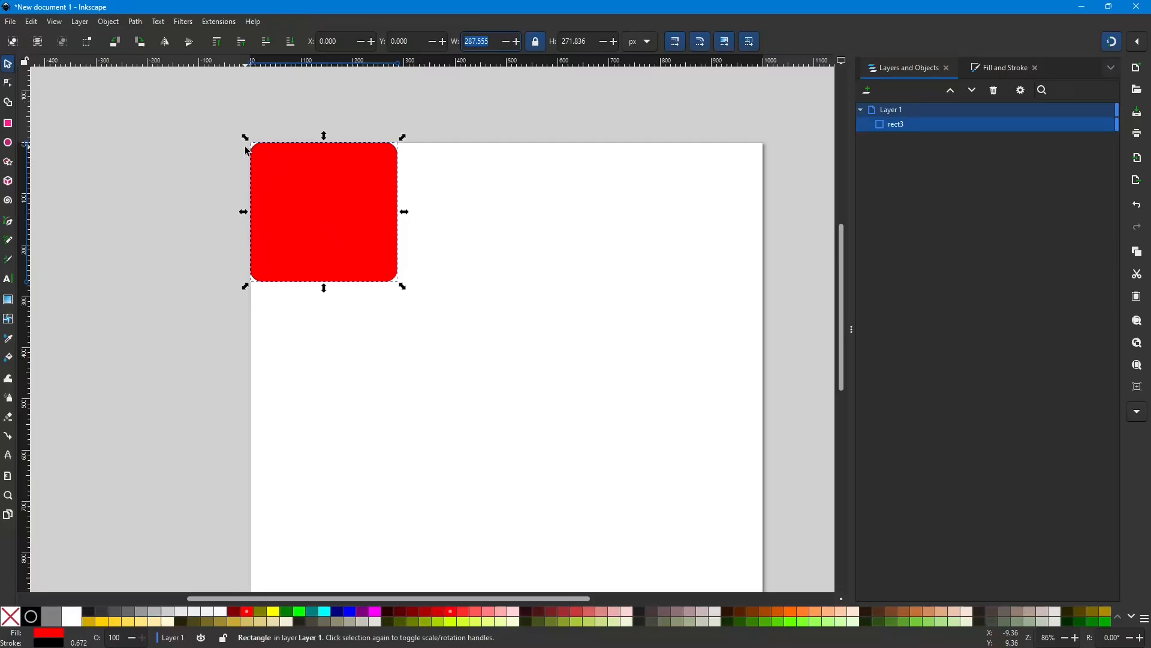
pyautogui.moveTo(318, 277); pyautogui.dragTo(466, 368)
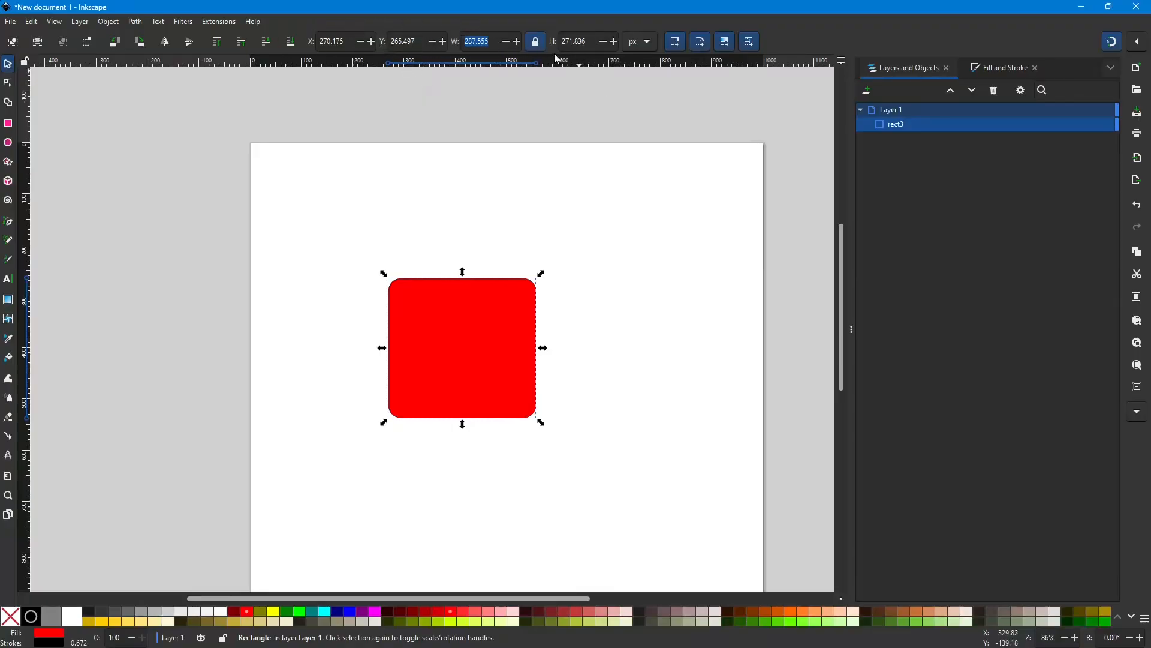
# Unlock the red rectangle's proportions and set its width and height to 300 px each.
pyautogui.click(480, 349)
pyautogui.click(495, 319)
pyautogui.click(536, 43)
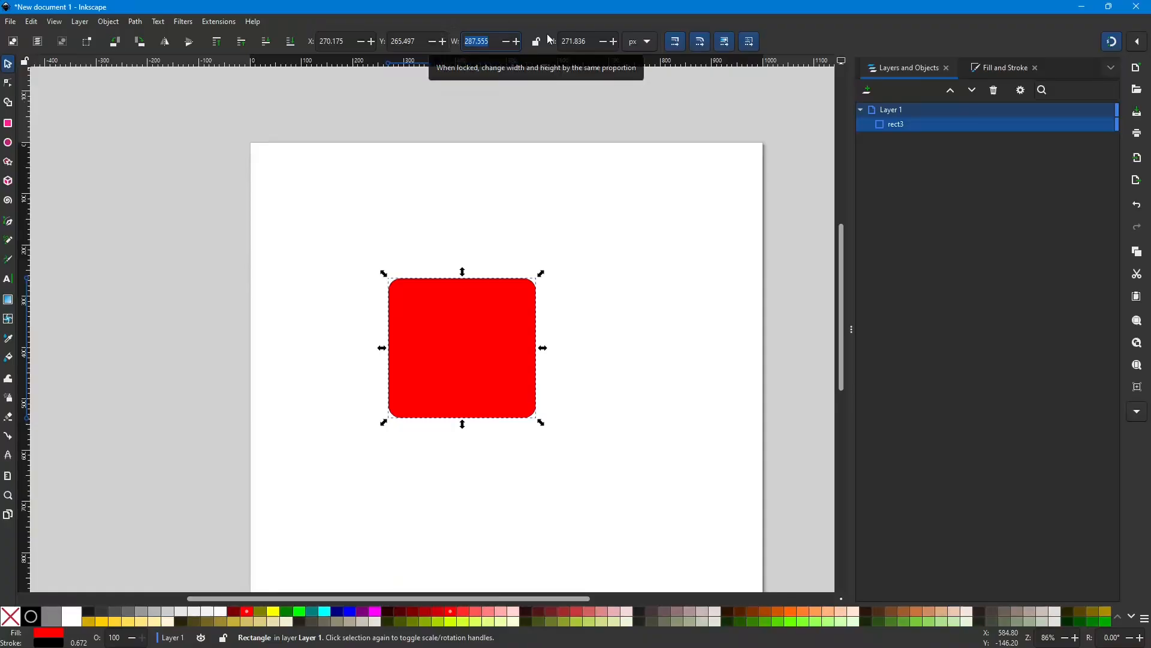
pyautogui.write('300')
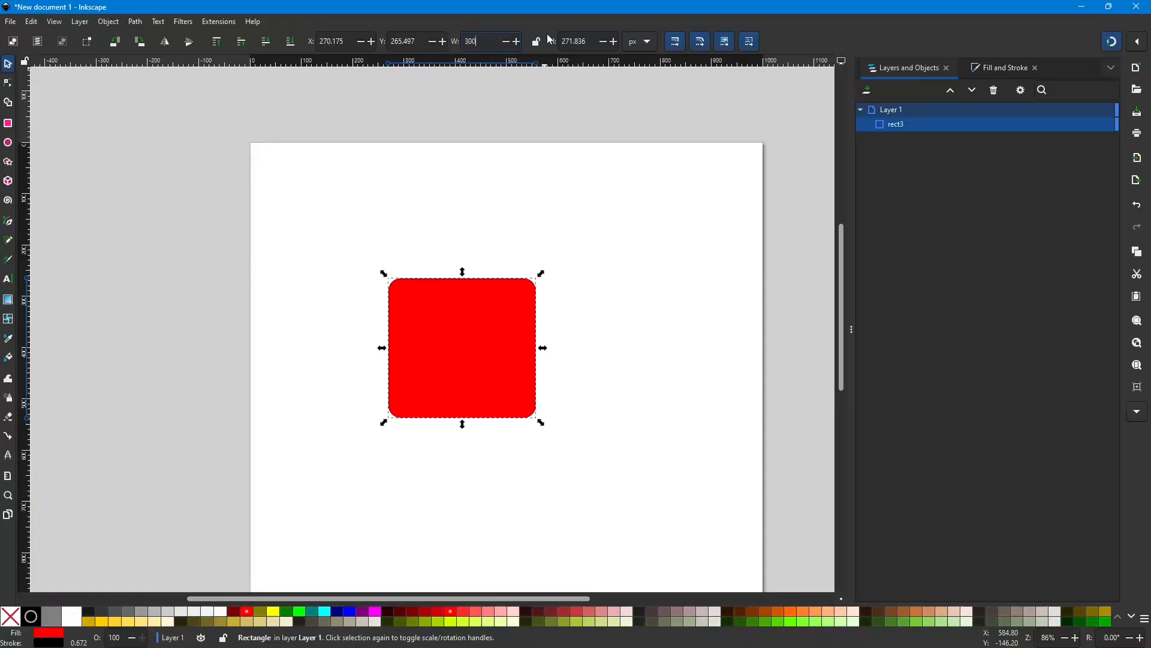
pyautogui.press('Tab')
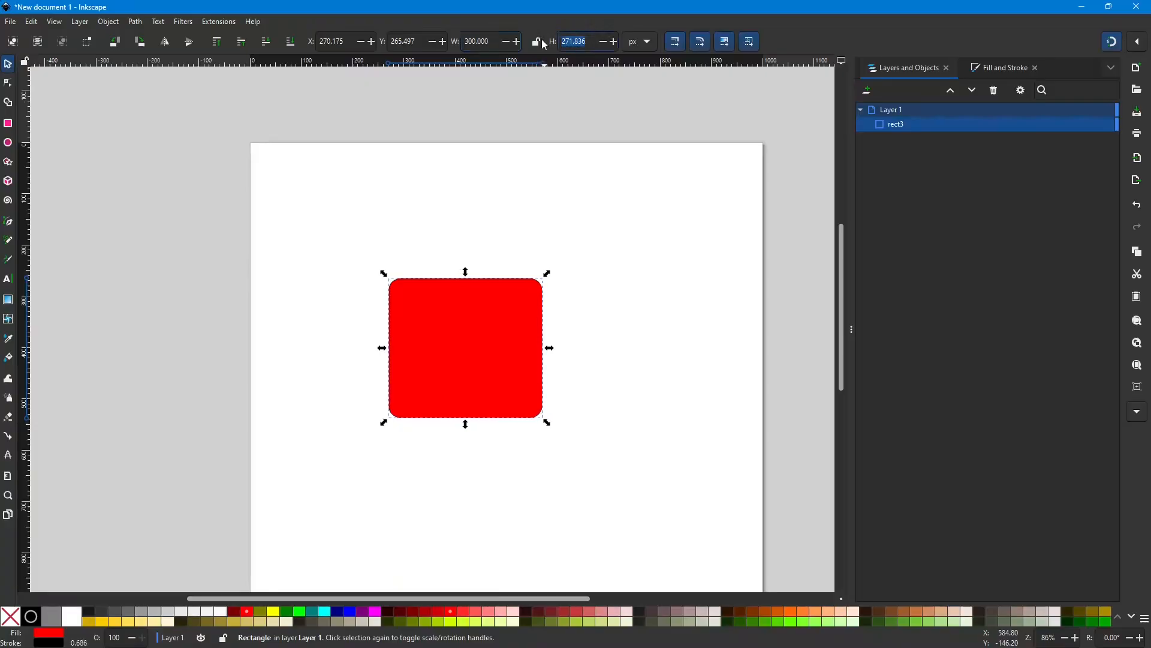
pyautogui.write('300')
pyautogui.press('Return')
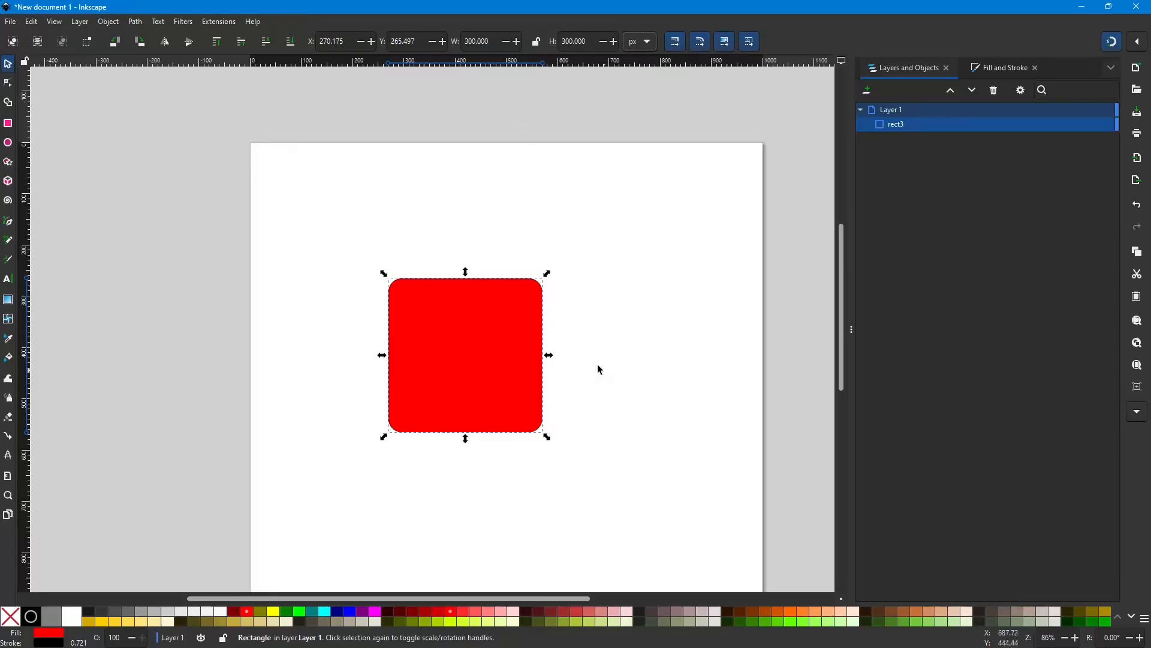
# Scale the red square down to about 263 px with proportions locked and move it to about X 335, Y 343 px.
pyautogui.click(538, 42)
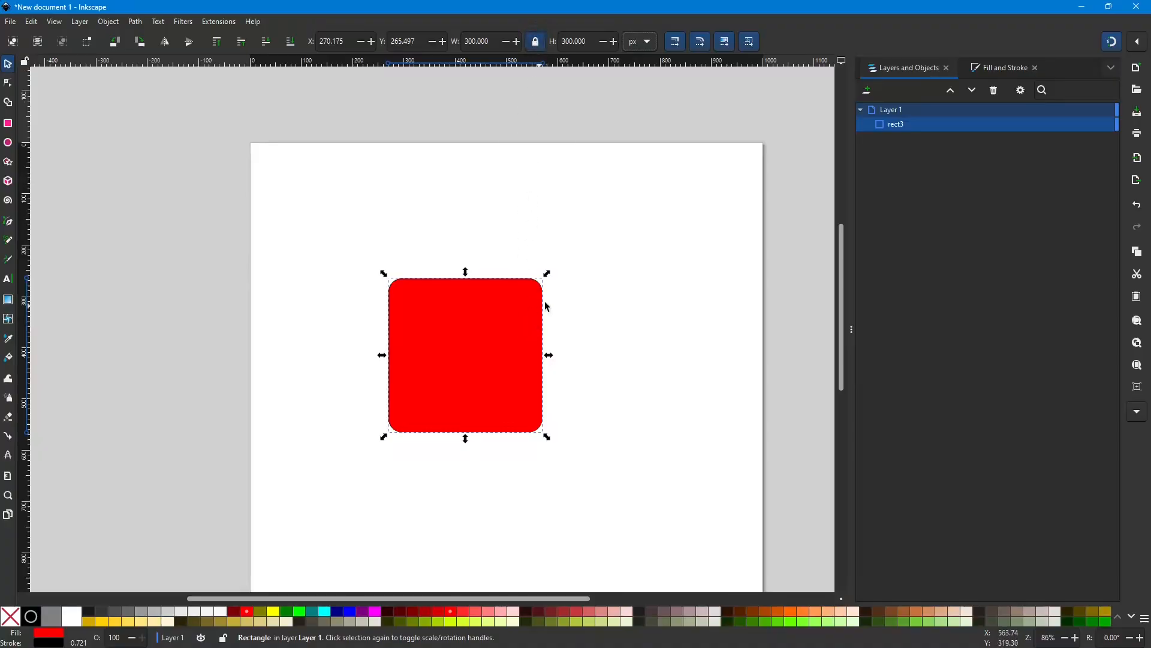
pyautogui.moveTo(549, 271)
pyautogui.mouseDown()
pyautogui.moveTo(496, 321)
pyautogui.moveTo(583, 255)
pyautogui.moveTo(540, 282)
pyautogui.moveTo(562, 262)
pyautogui.moveTo(528, 273)
pyautogui.moveTo(539, 282)
pyautogui.mouseUp()
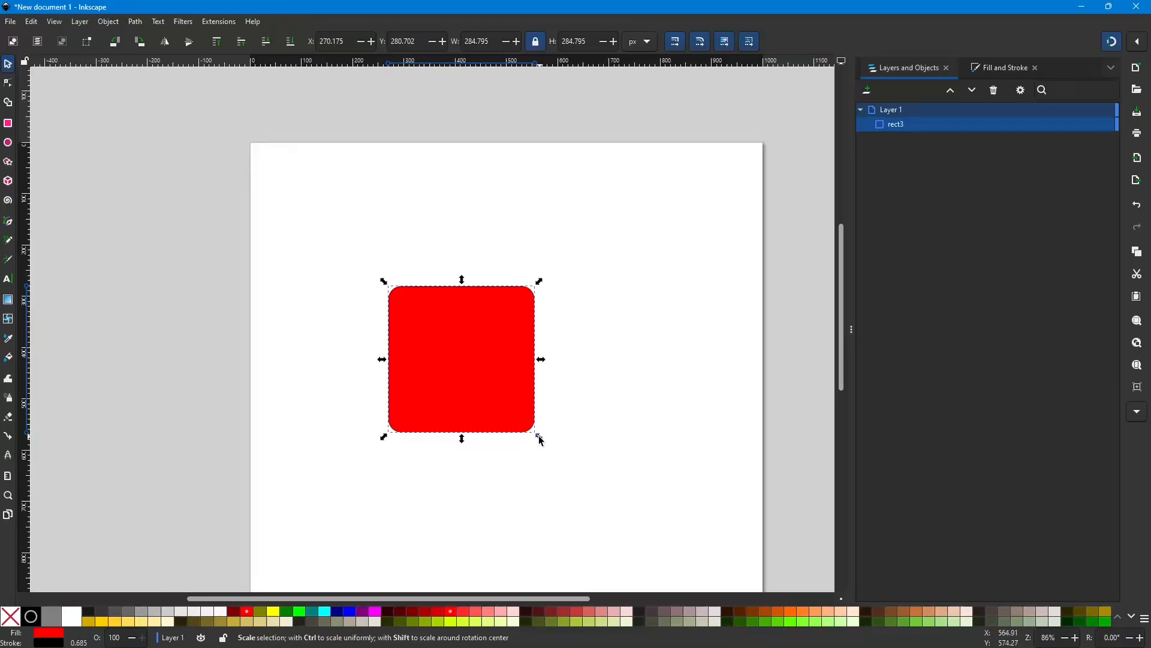
pyautogui.moveTo(541, 441)
pyautogui.mouseDown()
pyautogui.moveTo(609, 525)
pyautogui.moveTo(542, 464)
pyautogui.moveTo(577, 493)
pyautogui.moveTo(503, 401)
pyautogui.moveTo(526, 431)
pyautogui.mouseUp()
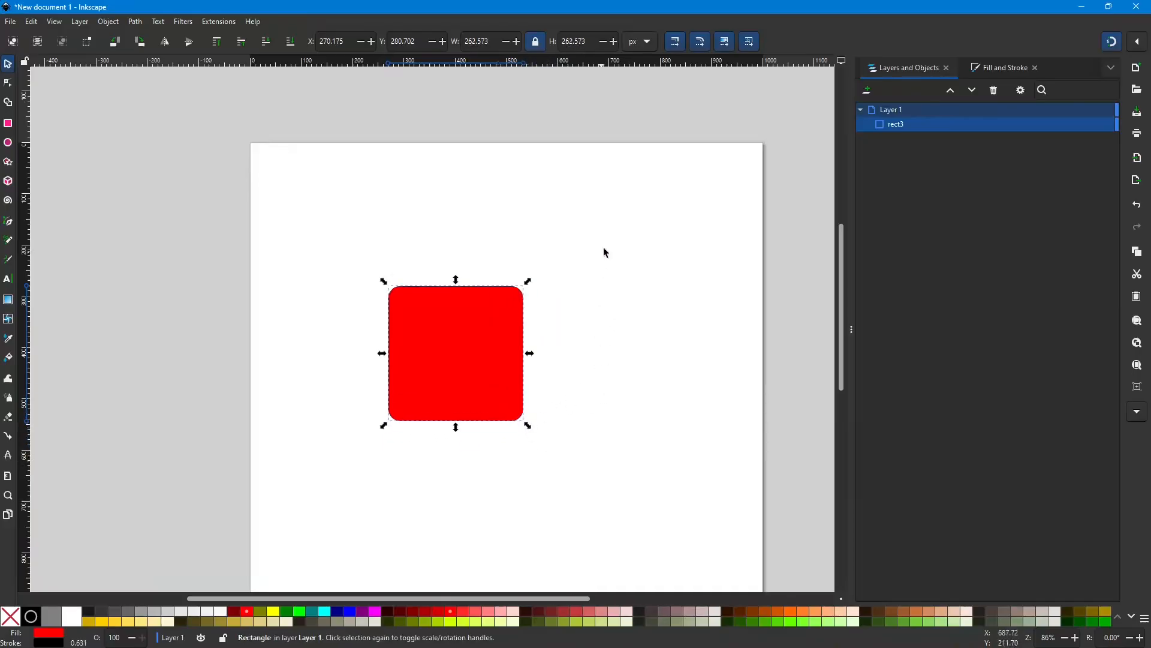
pyautogui.moveTo(457, 354); pyautogui.dragTo(494, 393)
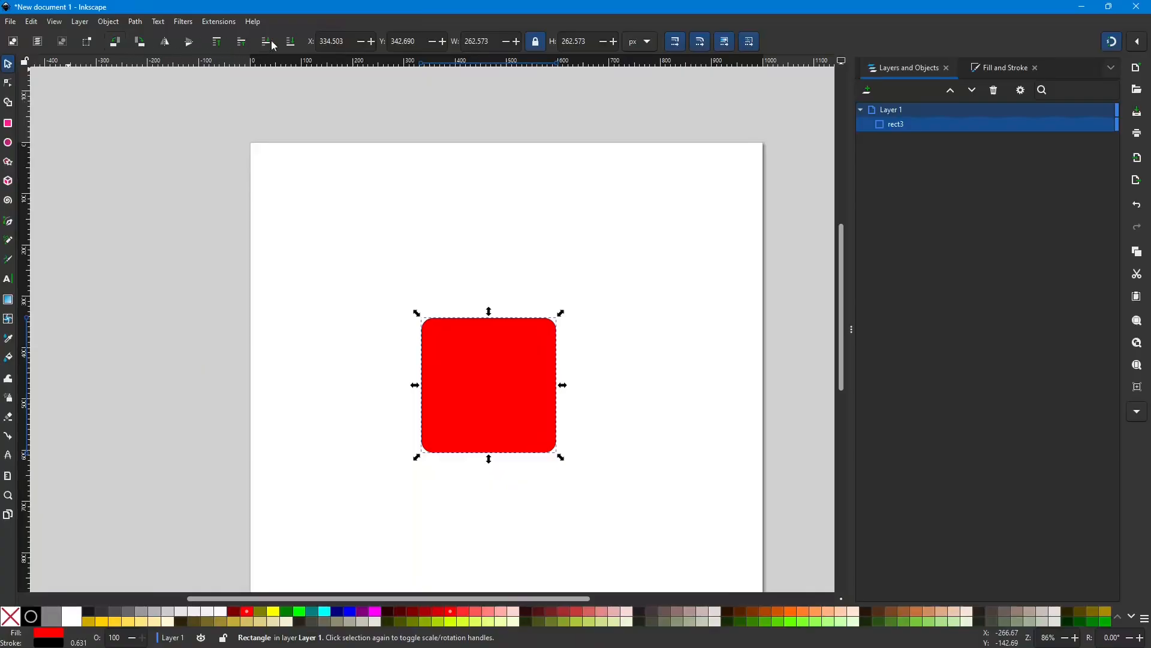
# Duplicate the red square in place and fill the copy dark green with hue 124 and lightness 36, leaving nothing selected.
pyautogui.click(508, 388)
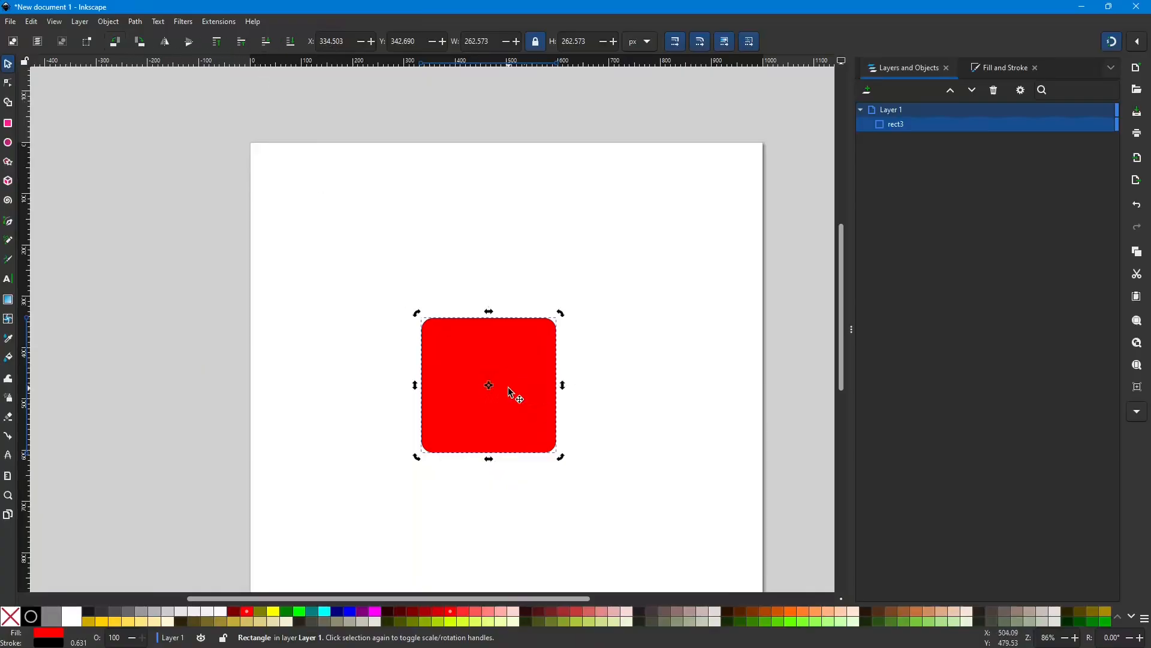
pyautogui.press('ctrl')
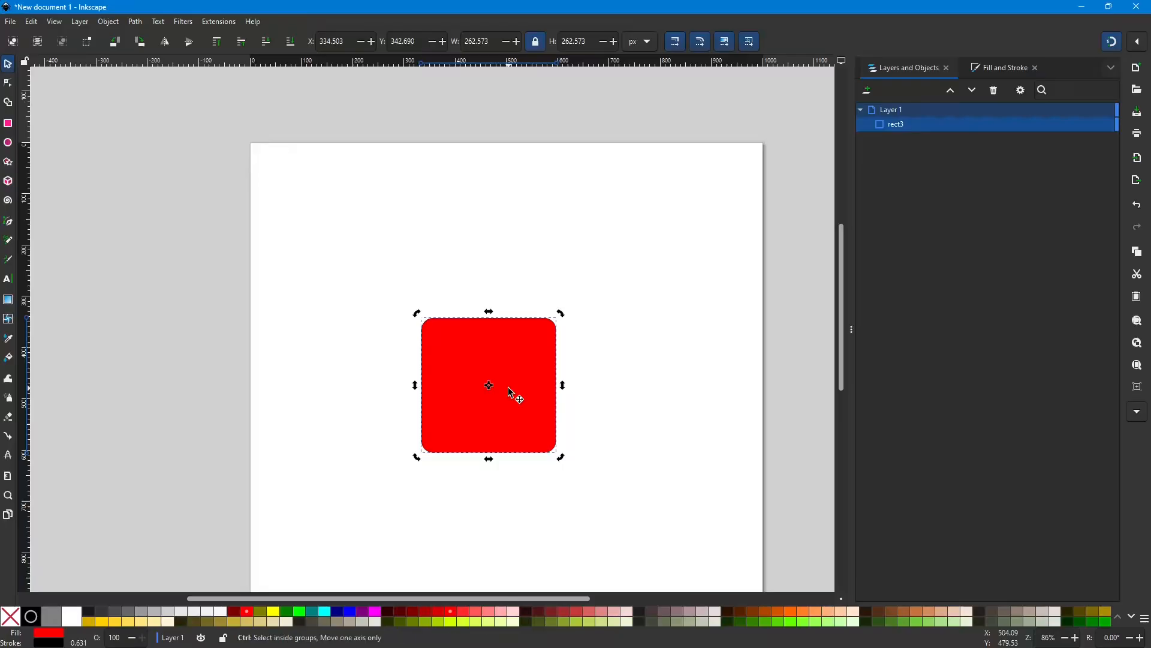
pyautogui.hotkey('ctrl', 'd')
pyautogui.click(511, 390)
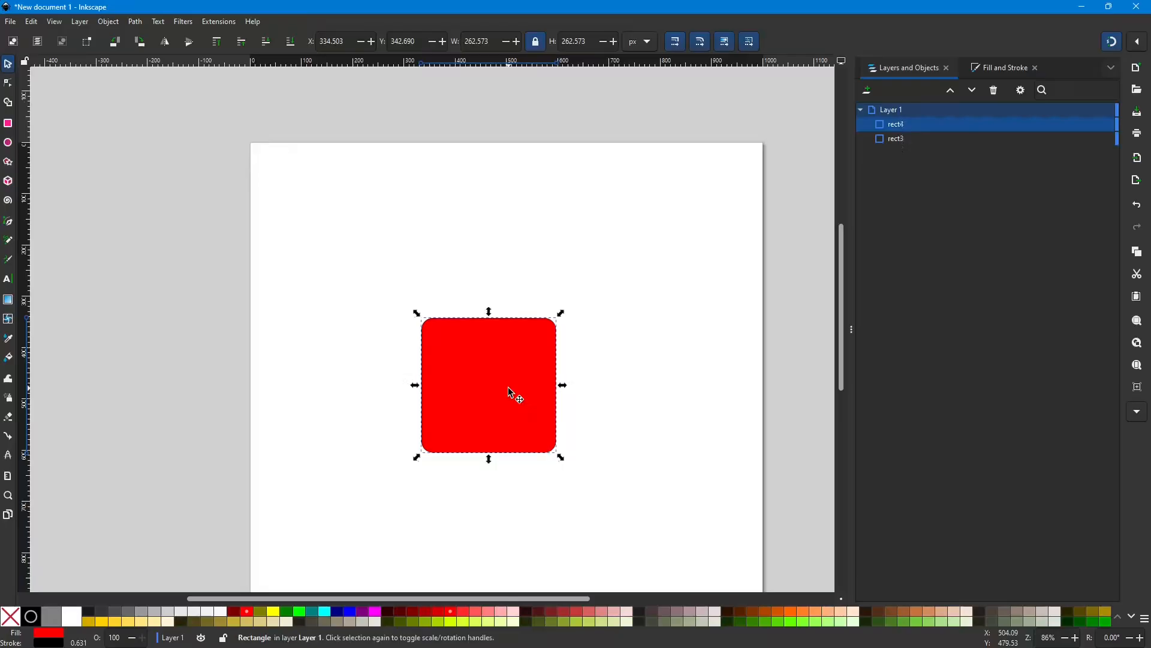
pyautogui.click(979, 70)
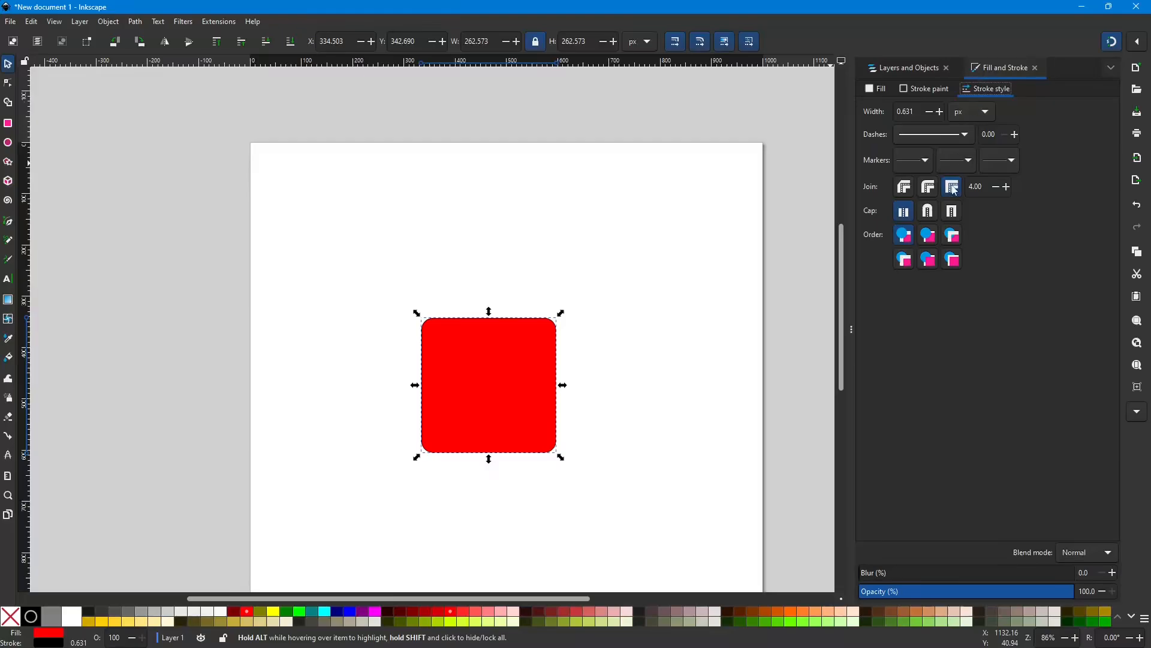
pyautogui.click(876, 89)
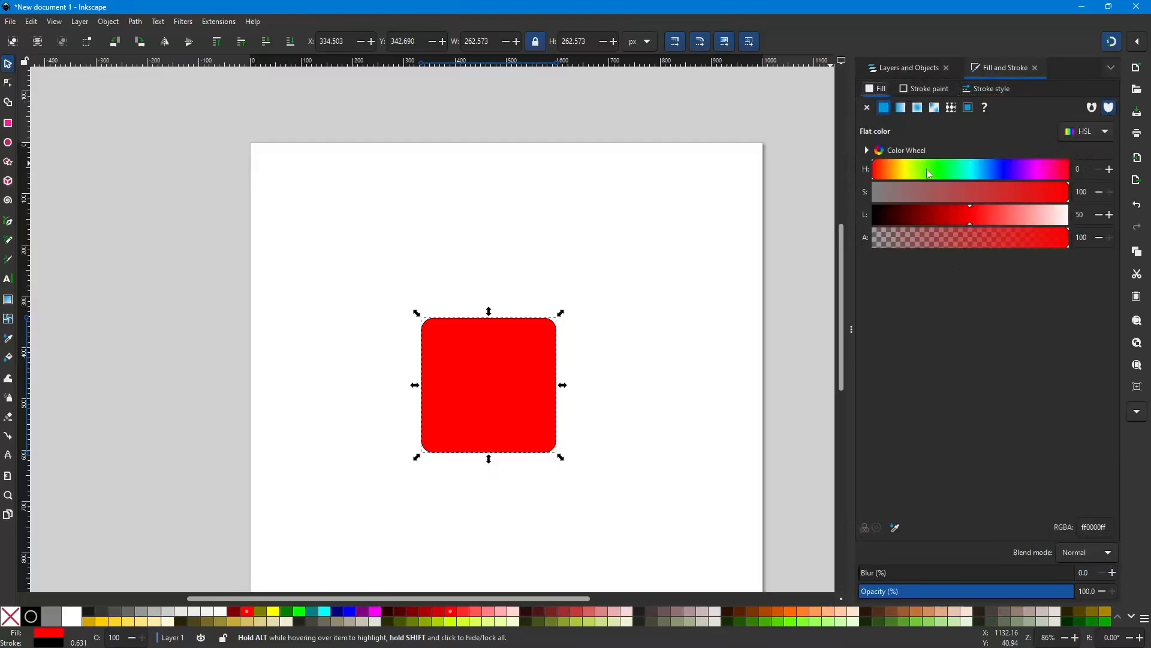
pyautogui.moveTo(956, 175); pyautogui.dragTo(939, 174)
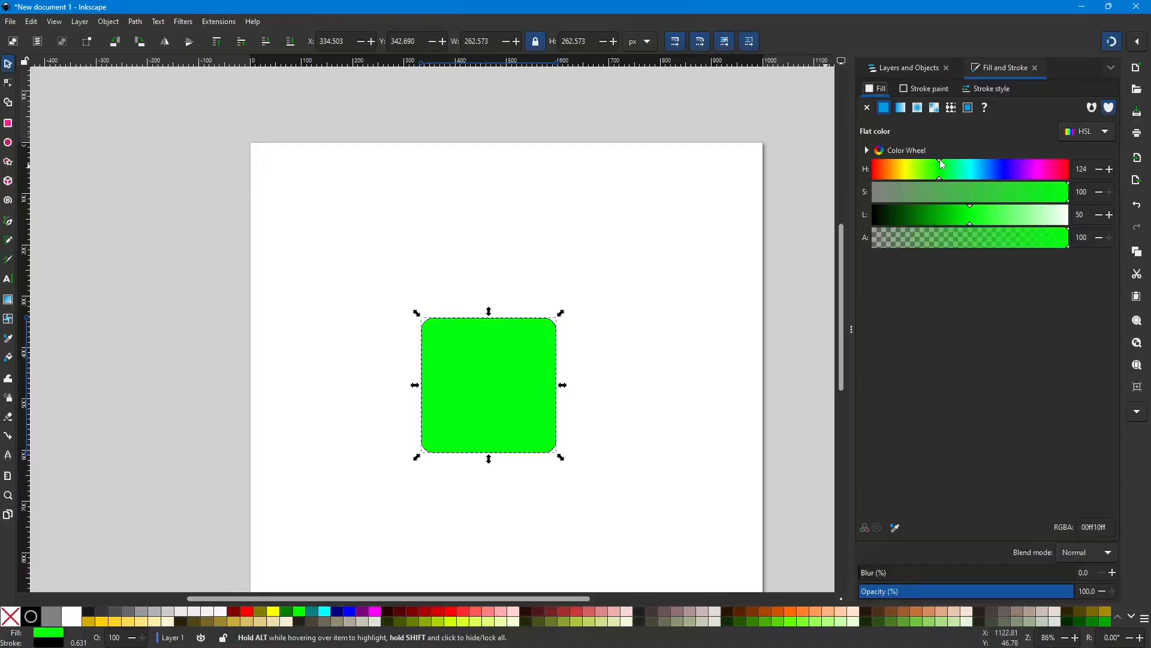
pyautogui.moveTo(971, 222); pyautogui.dragTo(943, 223)
pyautogui.click(738, 214)
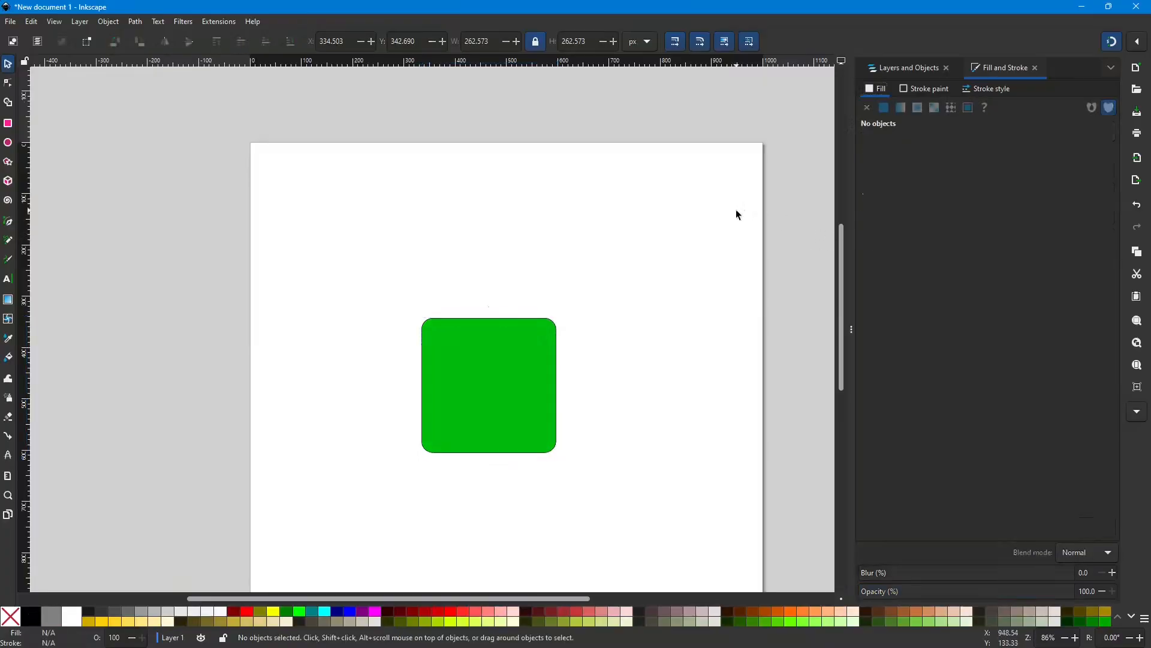
# Hide and show the green square twice in the object list and offset it from the red one to about X 405, Y 394 px.
pyautogui.click(899, 68)
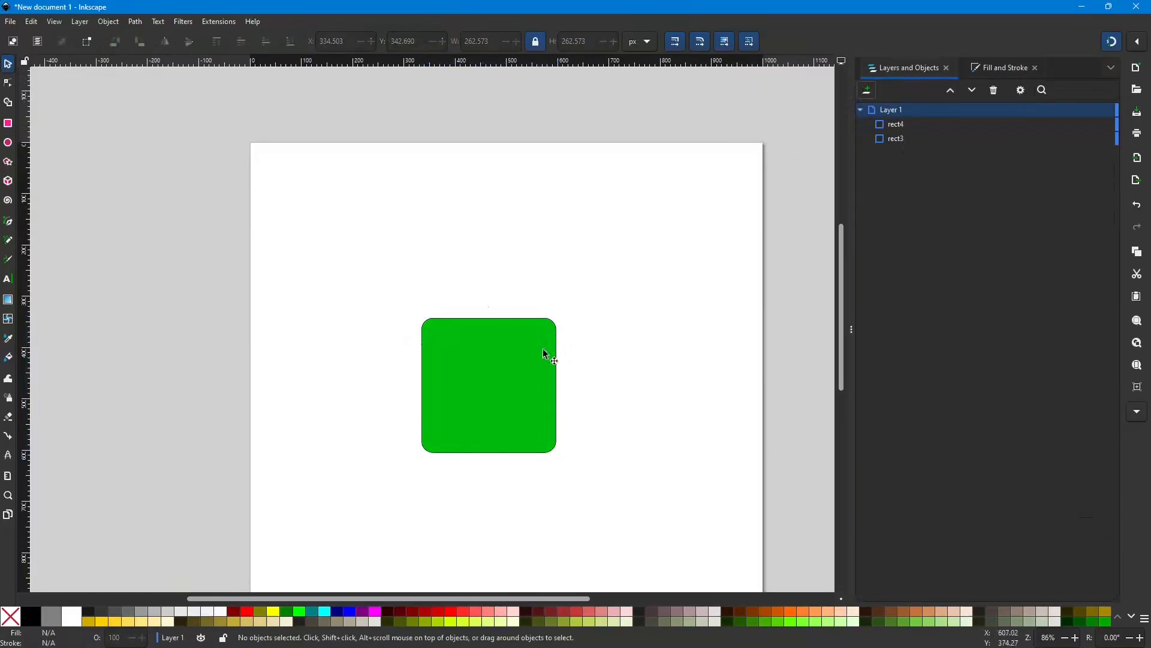
pyautogui.click(500, 394)
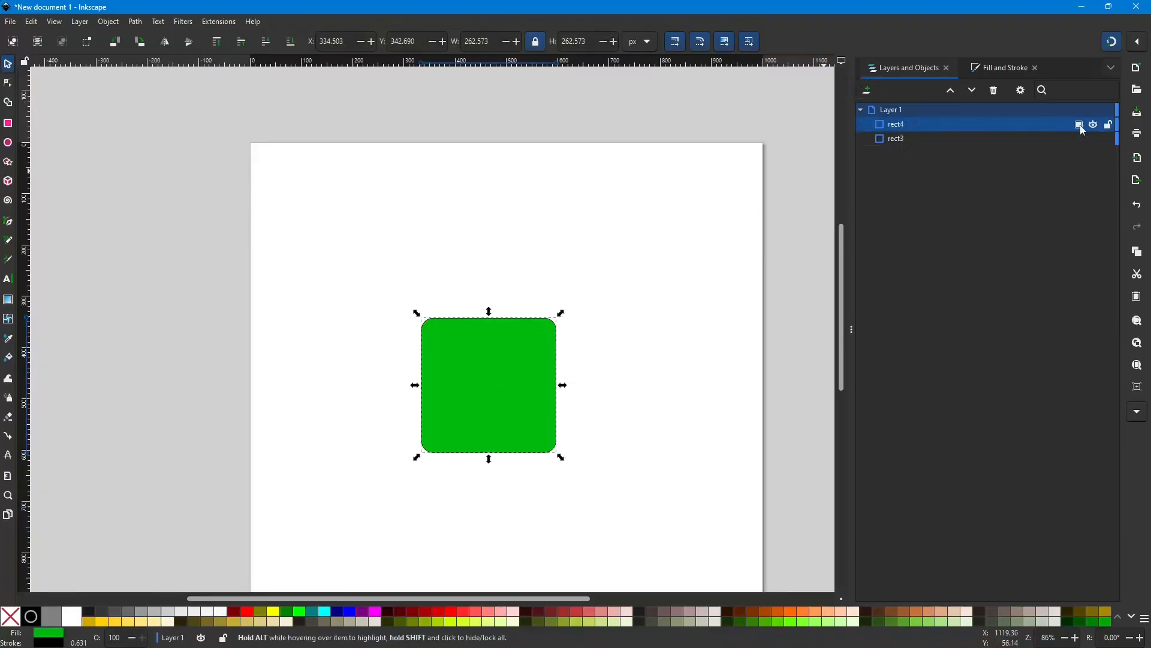
pyautogui.click(1095, 125)
pyautogui.click(1095, 125)
pyautogui.click(1095, 125)
pyautogui.click(1095, 125)
pyautogui.moveTo(493, 413); pyautogui.dragTo(530, 433)
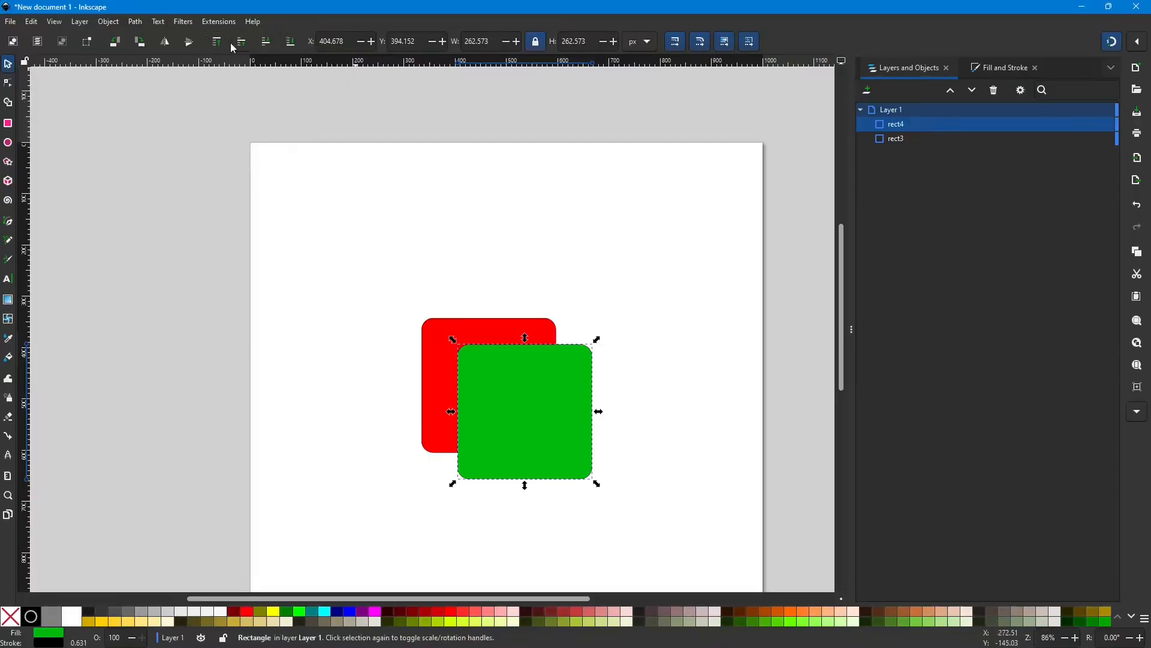
# Duplicate the green square in place and change the copy's fill to blue with hue 238.
pyautogui.click(561, 406)
pyautogui.hotkey('ctrl', 'd')
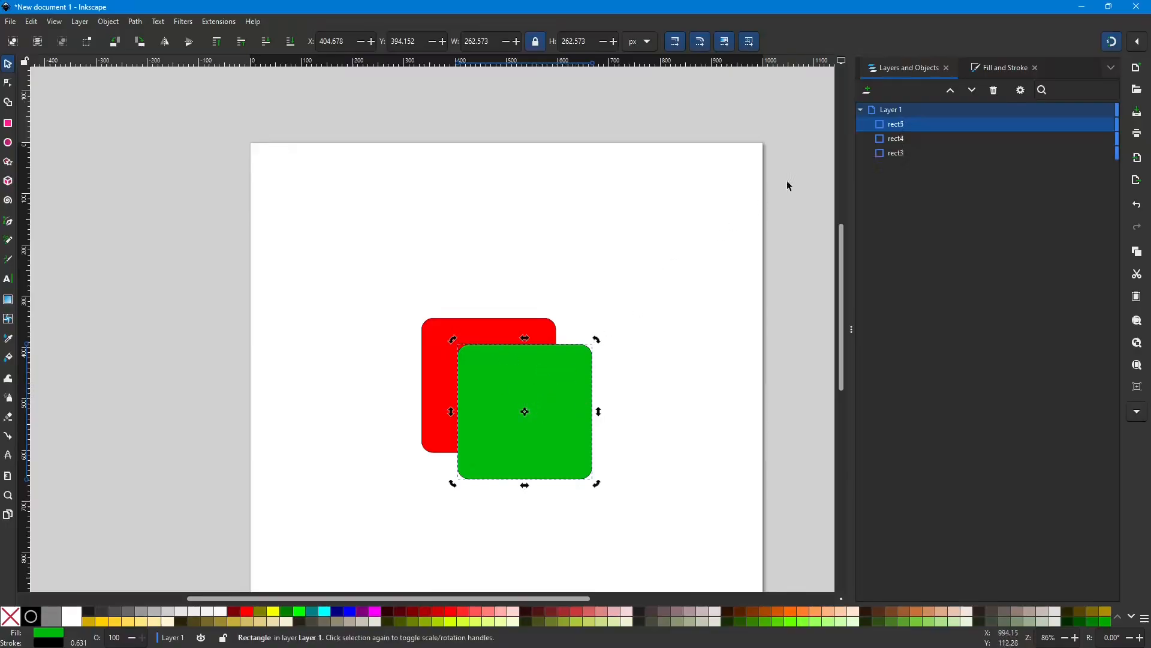
pyautogui.click(996, 69)
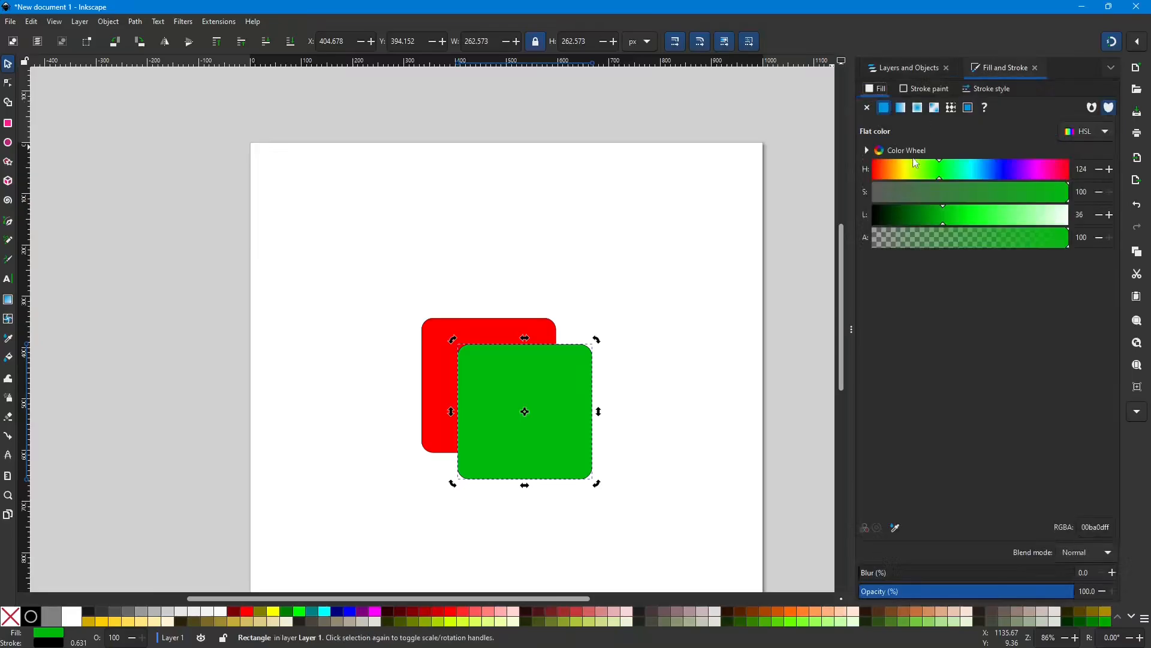
pyautogui.moveTo(938, 176); pyautogui.dragTo(1003, 176)
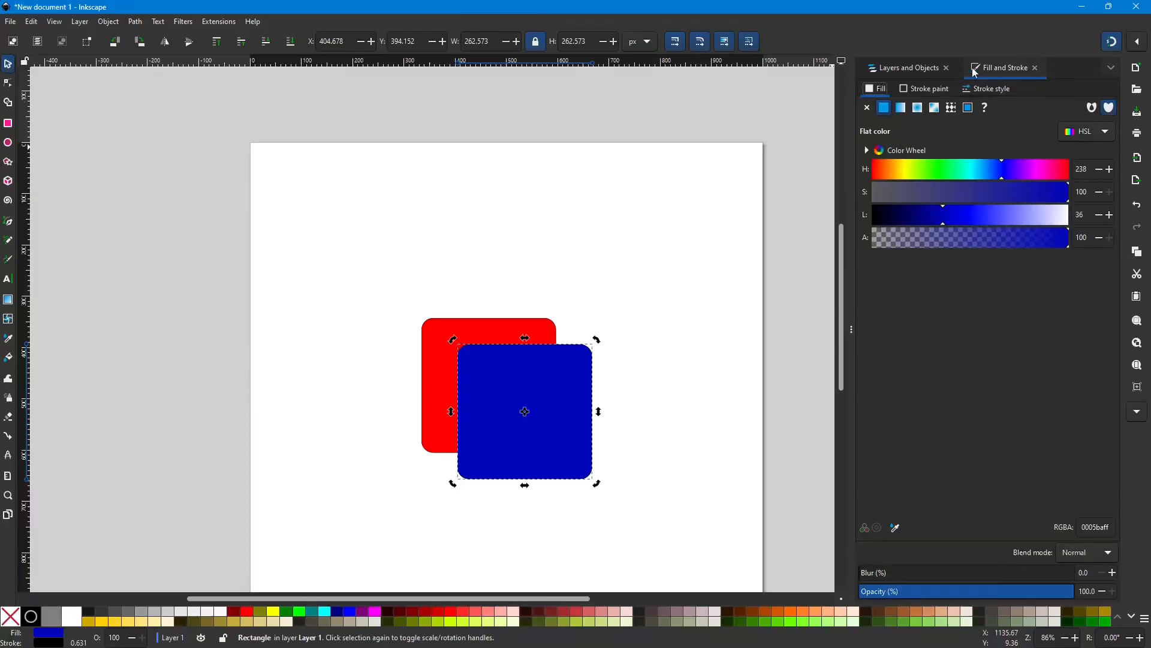
# Offset the blue square from the green one to about X 465, Y 474 px and deselect it.
pyautogui.click(904, 69)
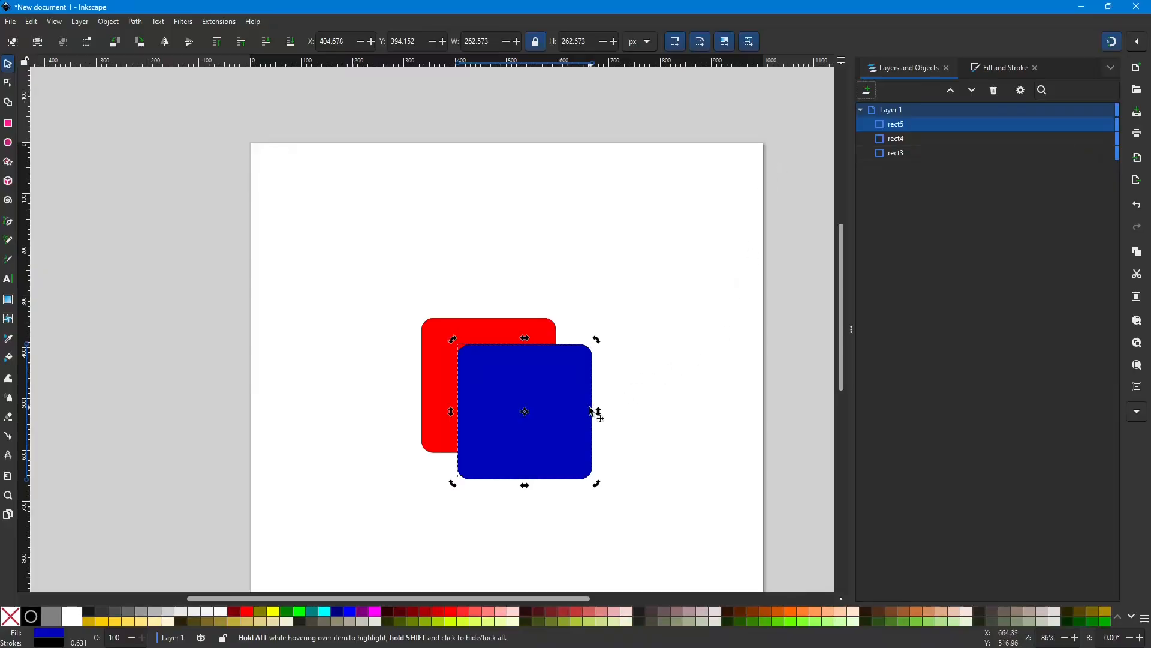
pyautogui.moveTo(573, 418); pyautogui.dragTo(604, 460)
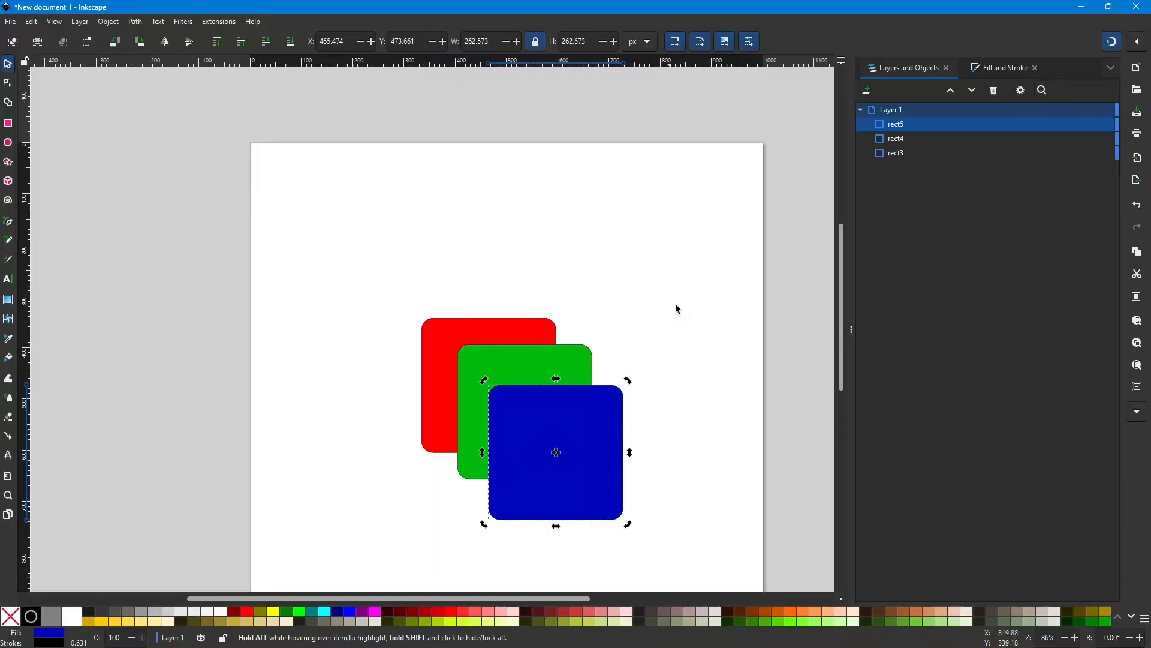
pyautogui.click(682, 287)
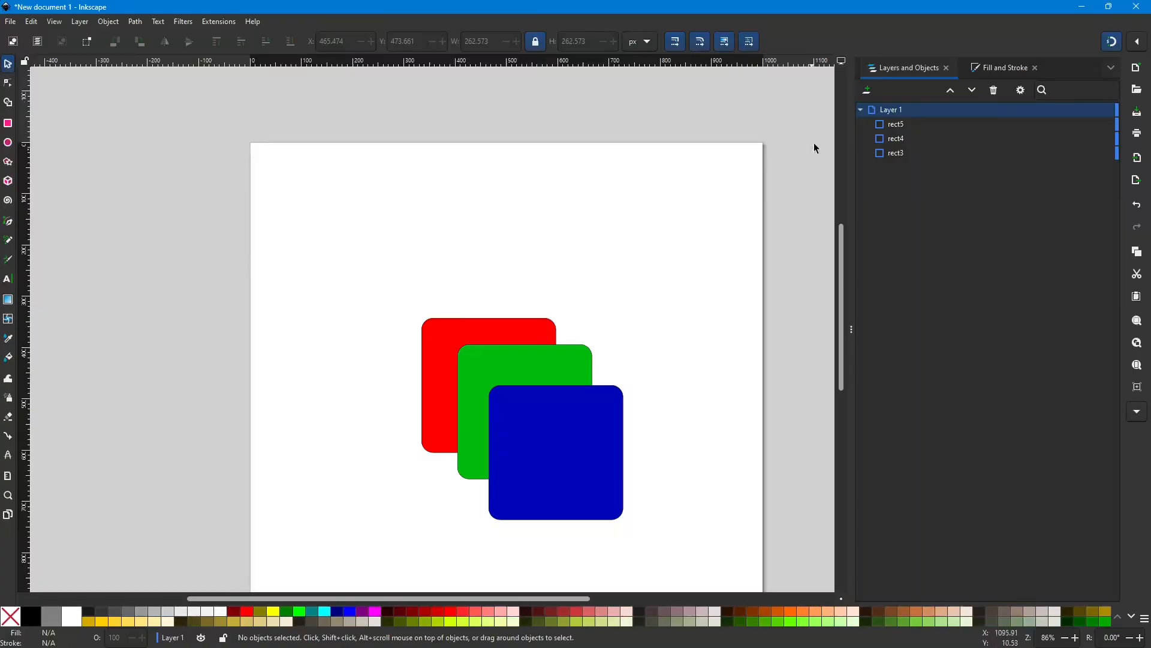
# Select the blue, green and red squares in turn in the object list to examine their stacking order.
pyautogui.click(924, 125)
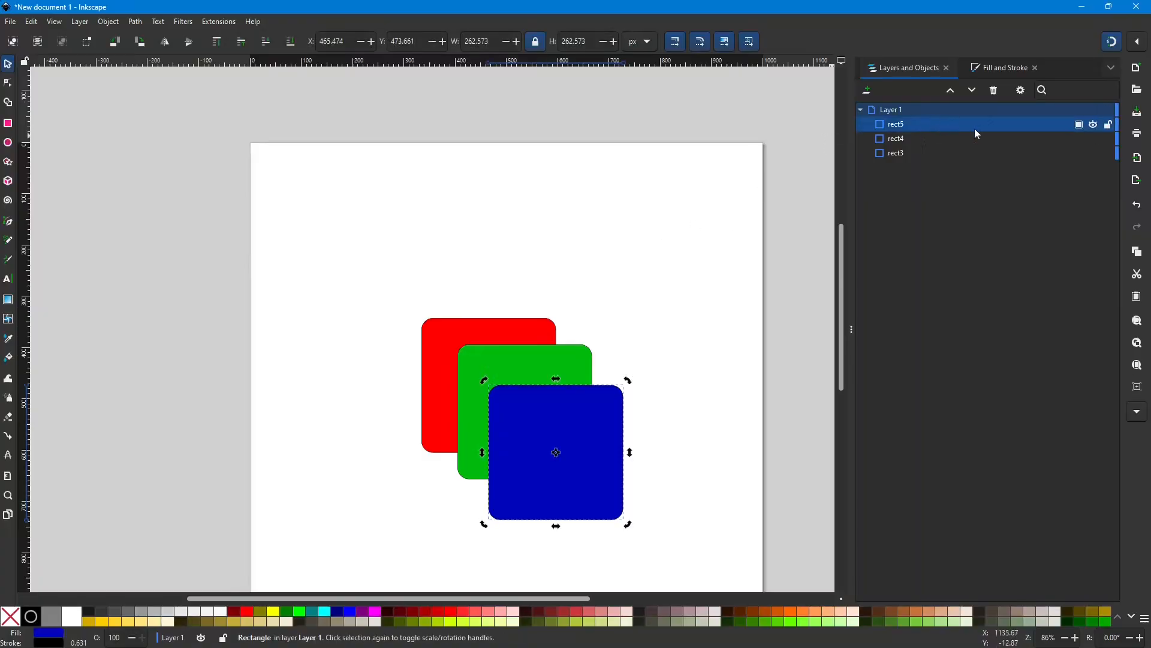
pyautogui.click(924, 139)
pyautogui.click(925, 153)
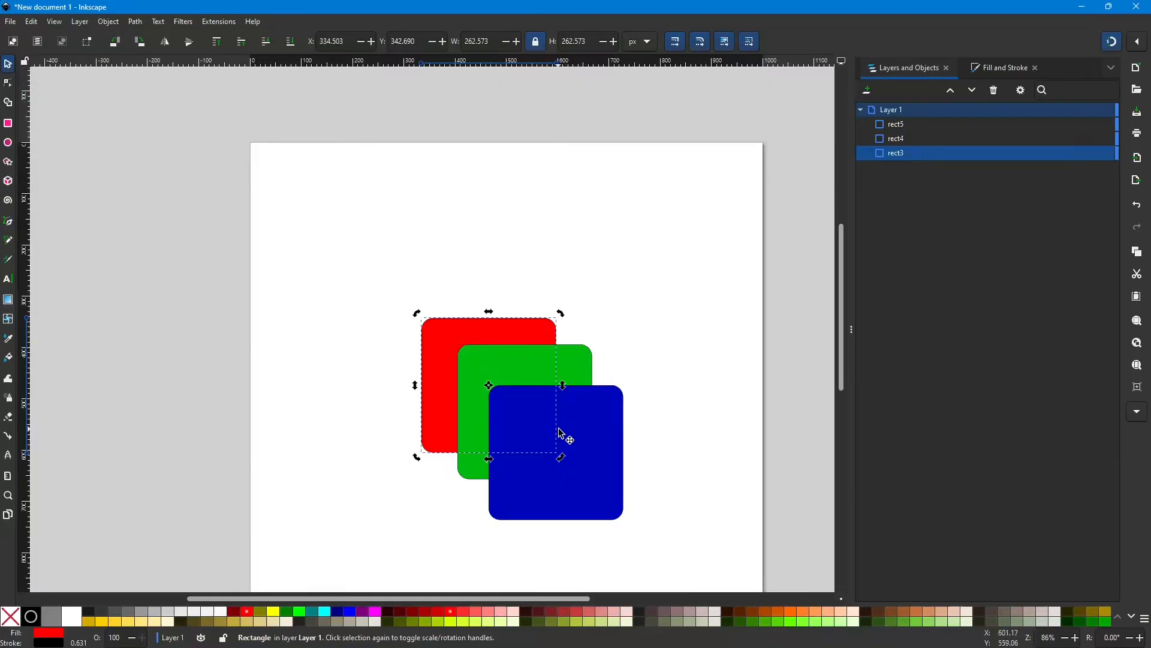
# Lower the blue square to the bottom of the stack and move it horizontally to about X 368 px.
pyautogui.click(621, 442)
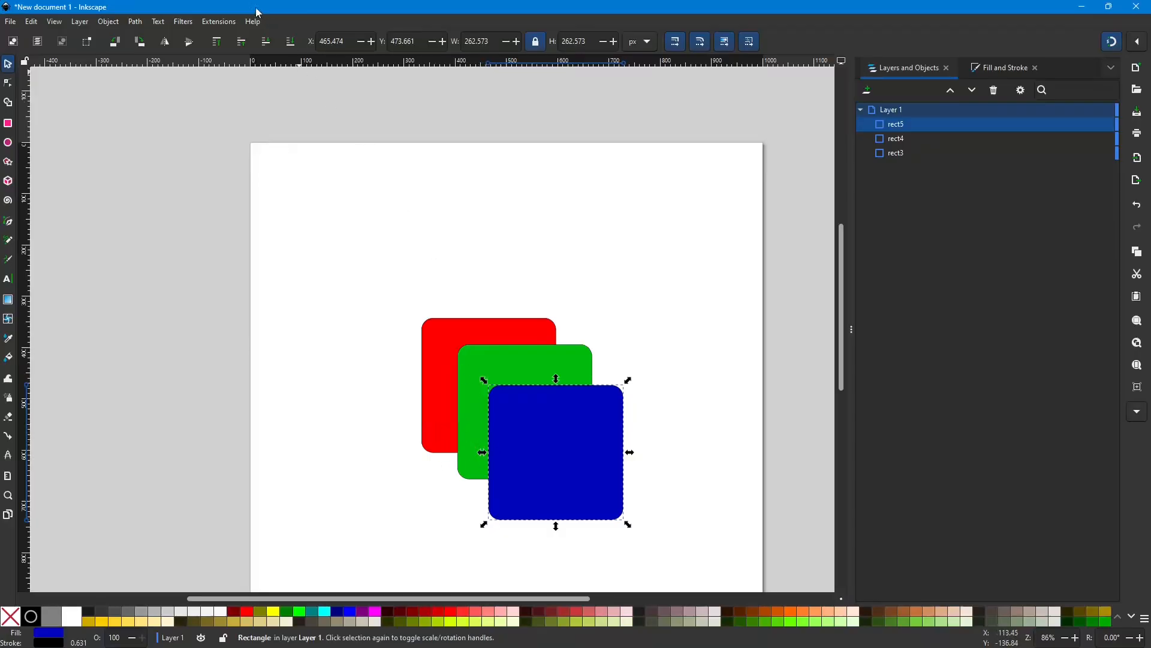
pyautogui.click(291, 42)
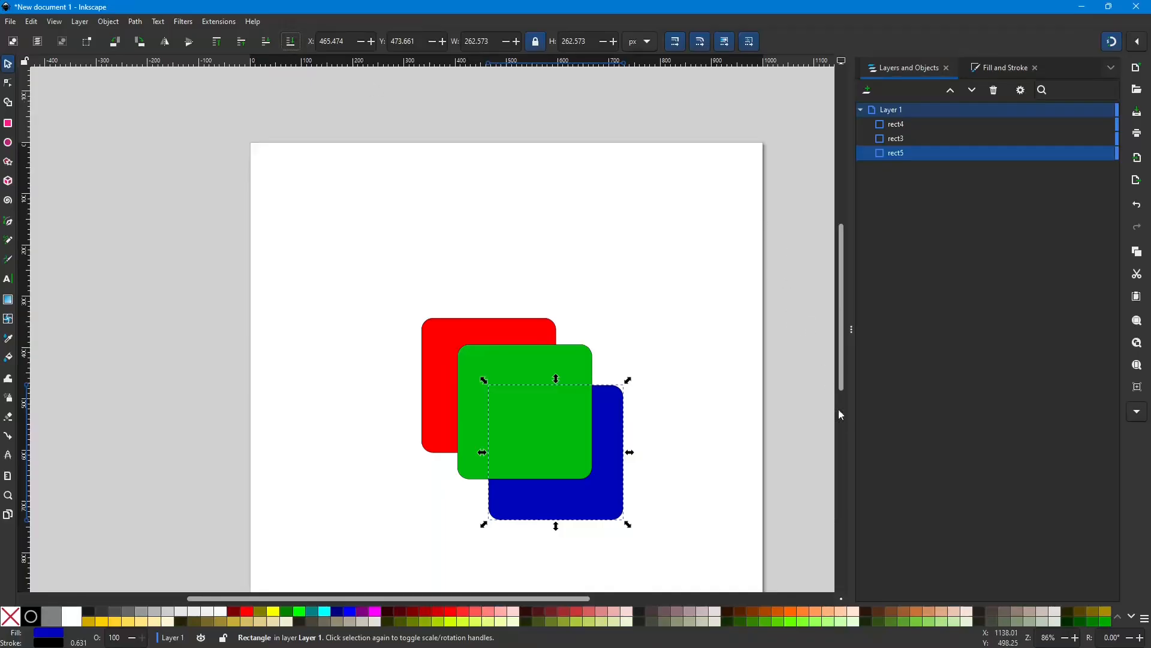
pyautogui.moveTo(584, 502); pyautogui.dragTo(532, 501)
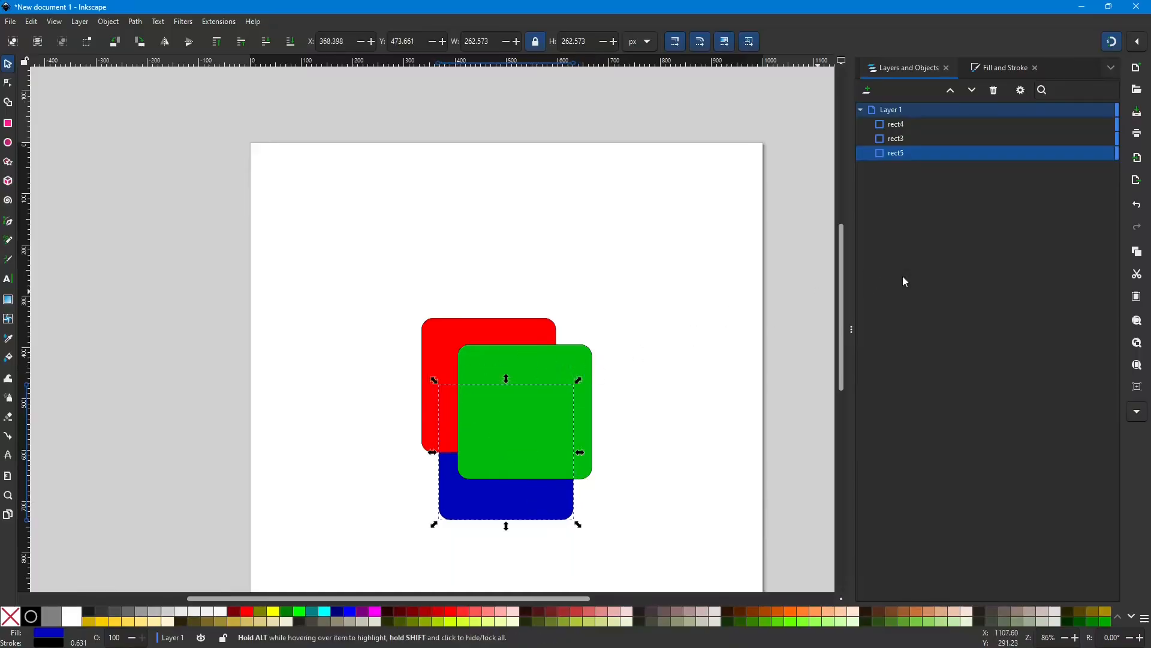
# Switch the blue square between the bottom and top of the stack, leaving it on top of the red and green squares.
pyautogui.click(291, 42)
pyautogui.click(217, 43)
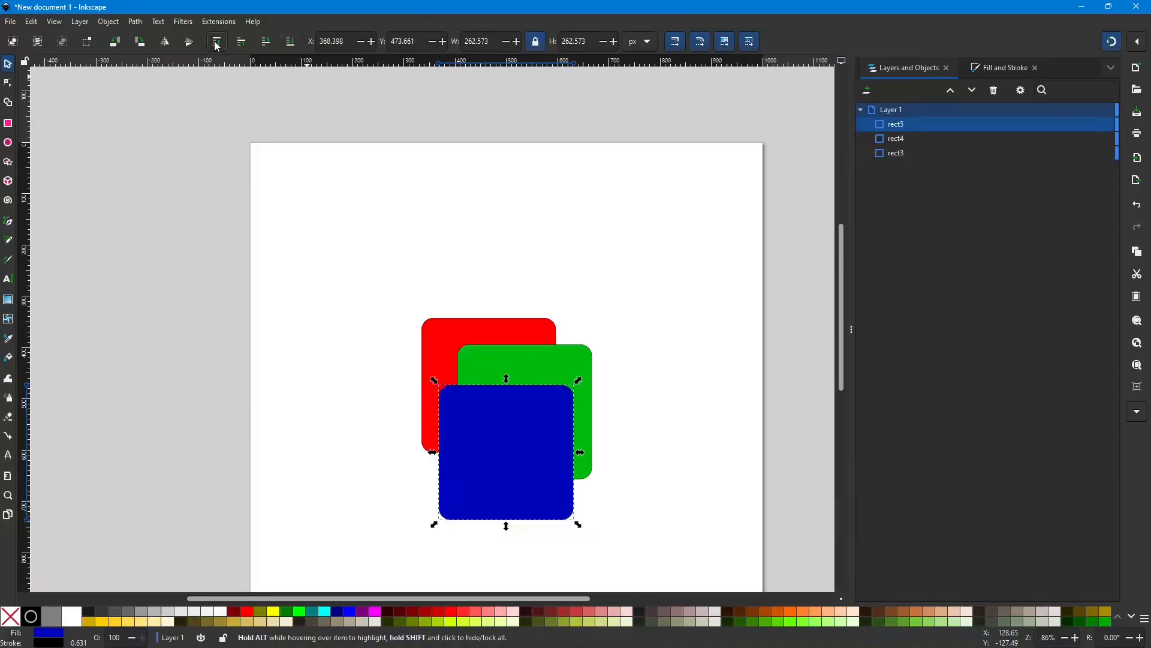
pyautogui.click(290, 42)
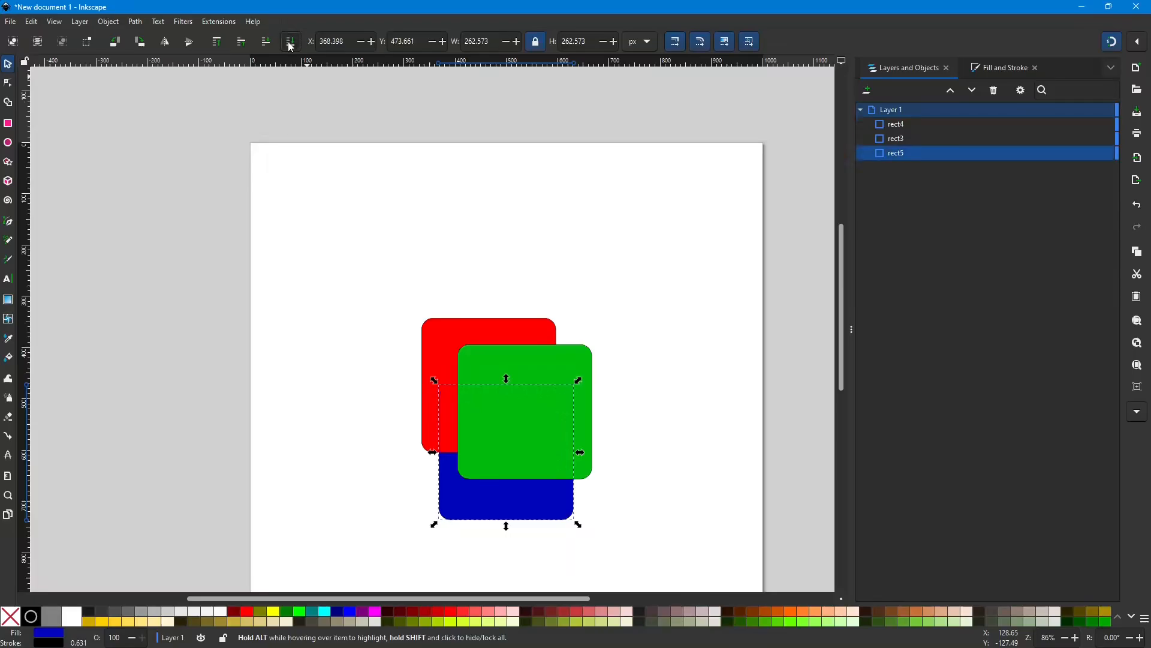
pyautogui.click(215, 43)
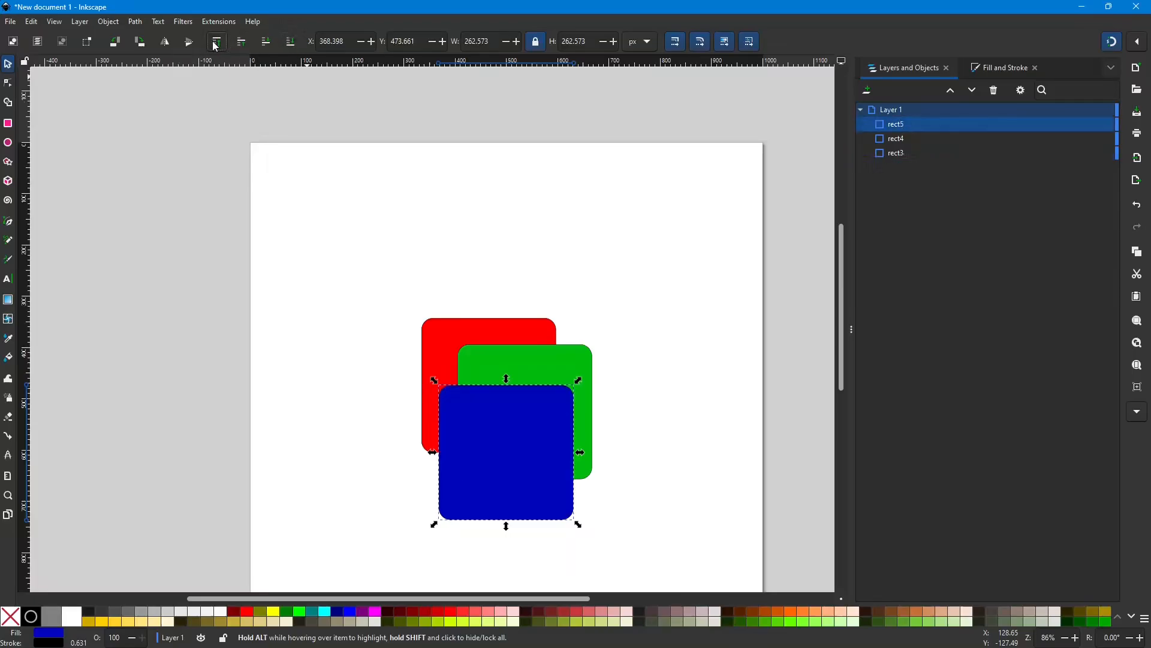
# Lower the blue square one step in the stack, and lower the green square one step beneath it.
pyautogui.click(266, 43)
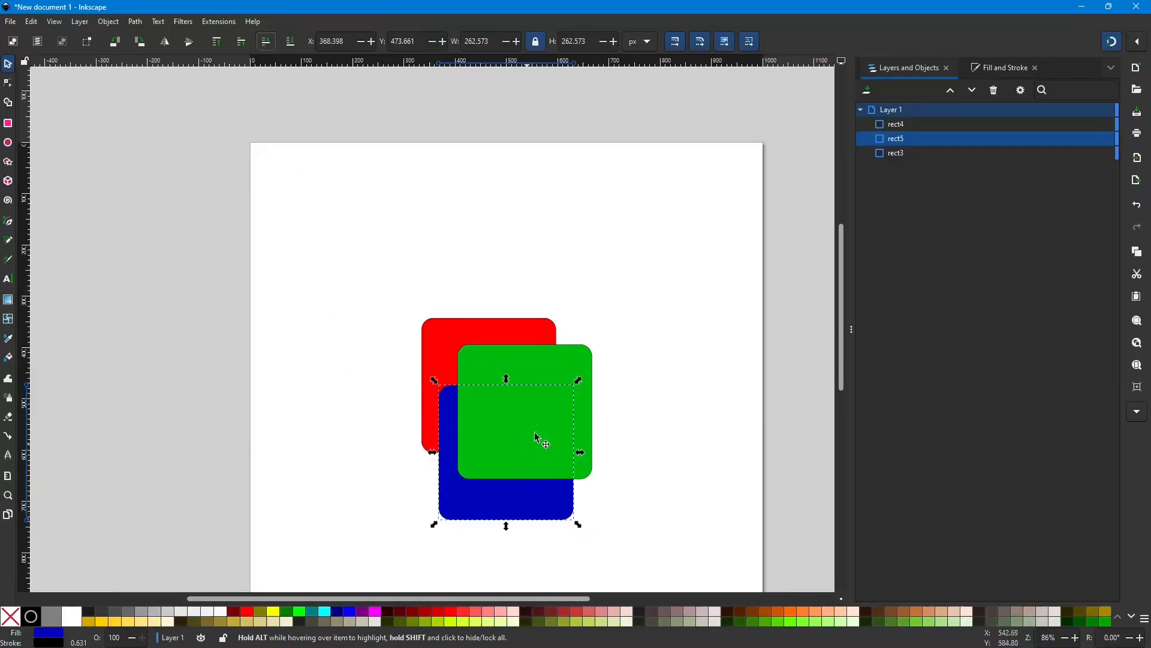
pyautogui.click(583, 372)
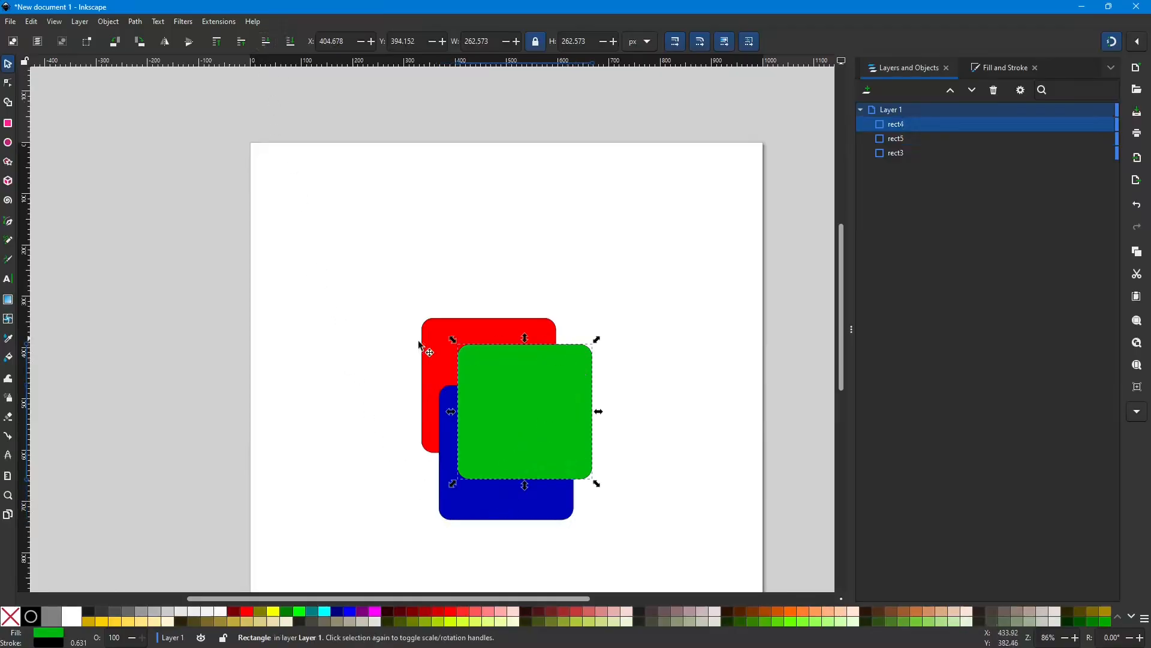
pyautogui.click(266, 42)
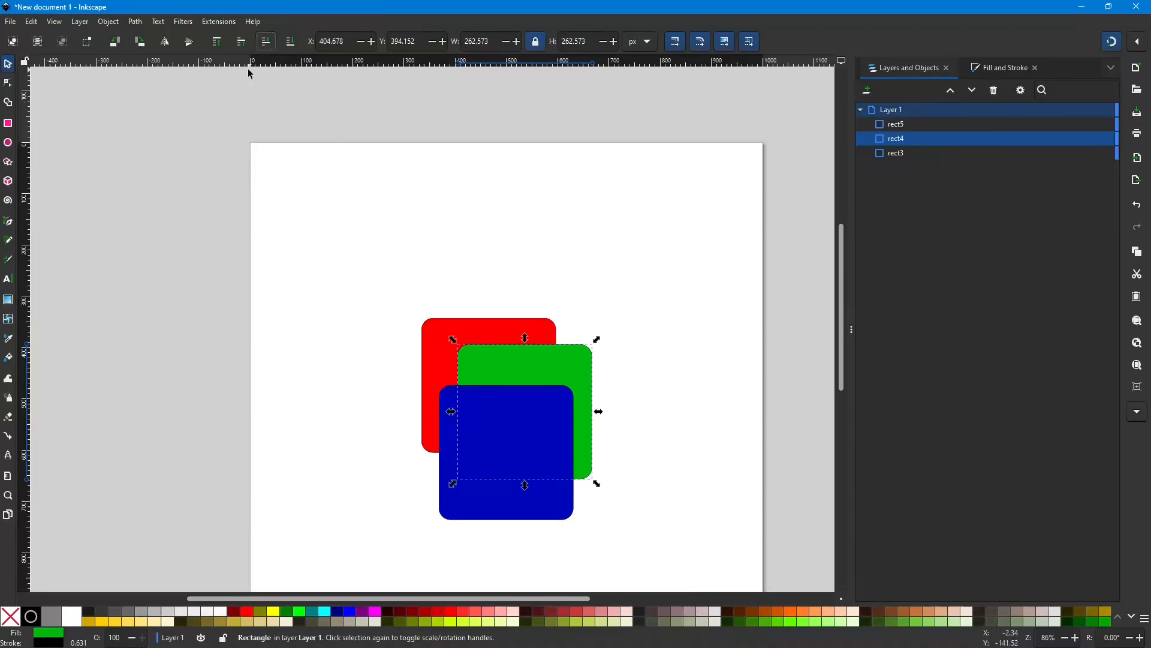
# Raise the red square one step, moving it to about X 278 px and the green square to about X 500, Y 369 px.
pyautogui.click(437, 338)
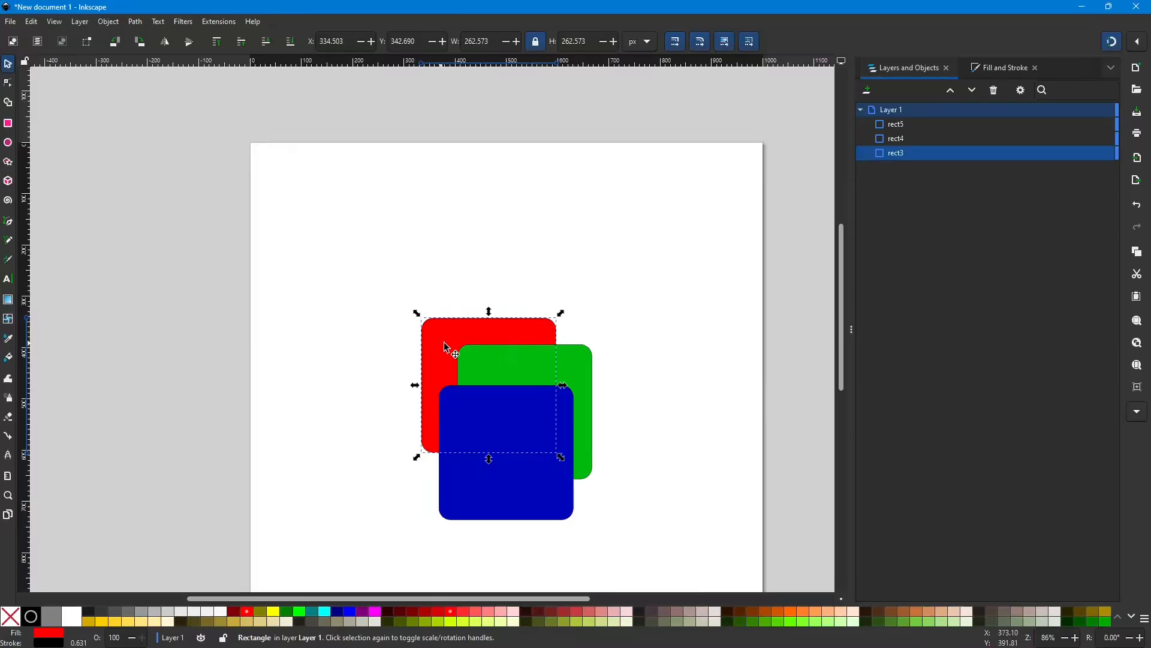
pyautogui.click(242, 42)
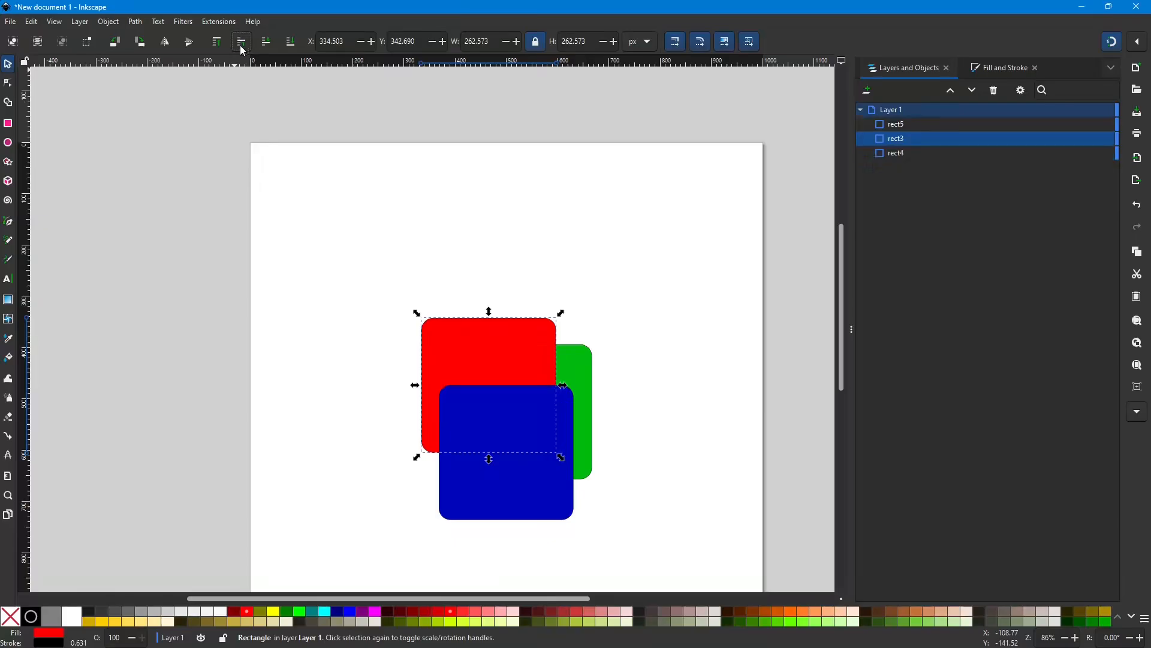
pyautogui.moveTo(499, 361); pyautogui.dragTo(471, 356)
pyautogui.moveTo(575, 384); pyautogui.dragTo(623, 371)
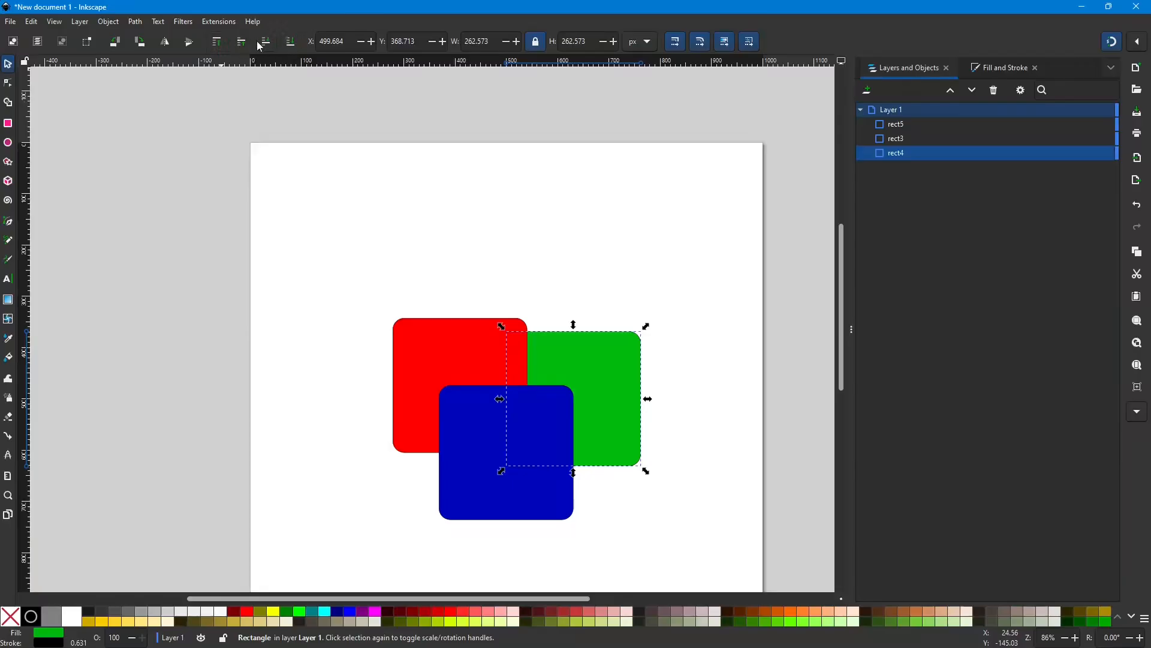
# Fill the blue square with a linear gradient, setting the end stop's alpha to 100 and its lightness to about 89.
pyautogui.click(465, 504)
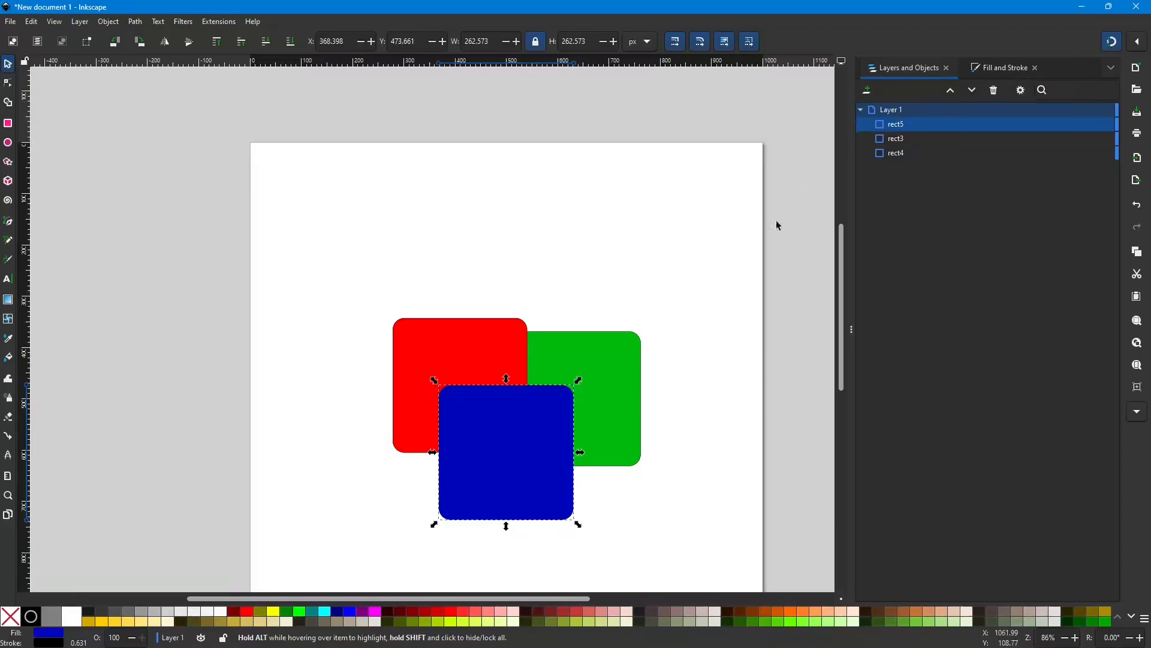
pyautogui.click(526, 468)
pyautogui.click(991, 68)
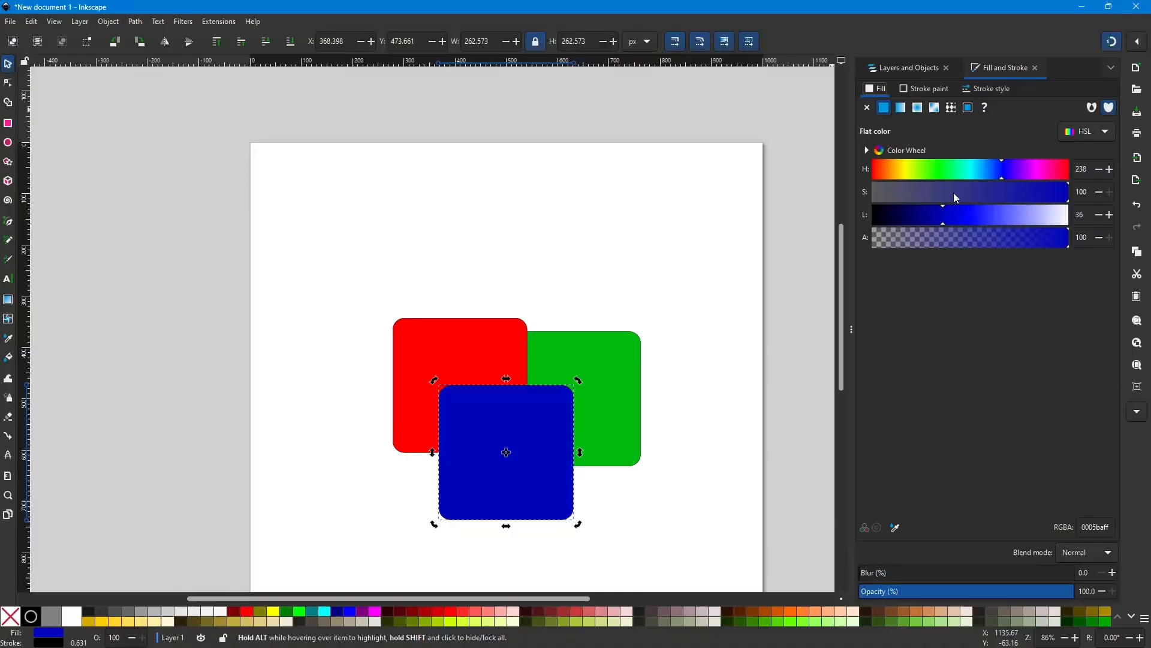
pyautogui.click(900, 107)
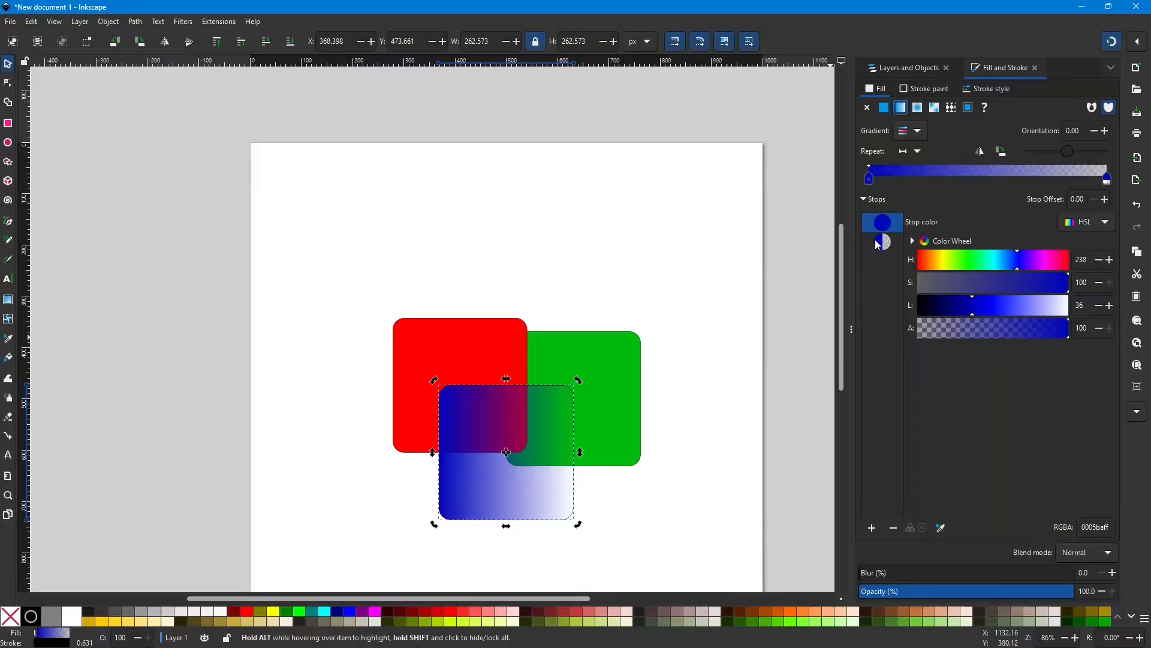
pyautogui.click(878, 243)
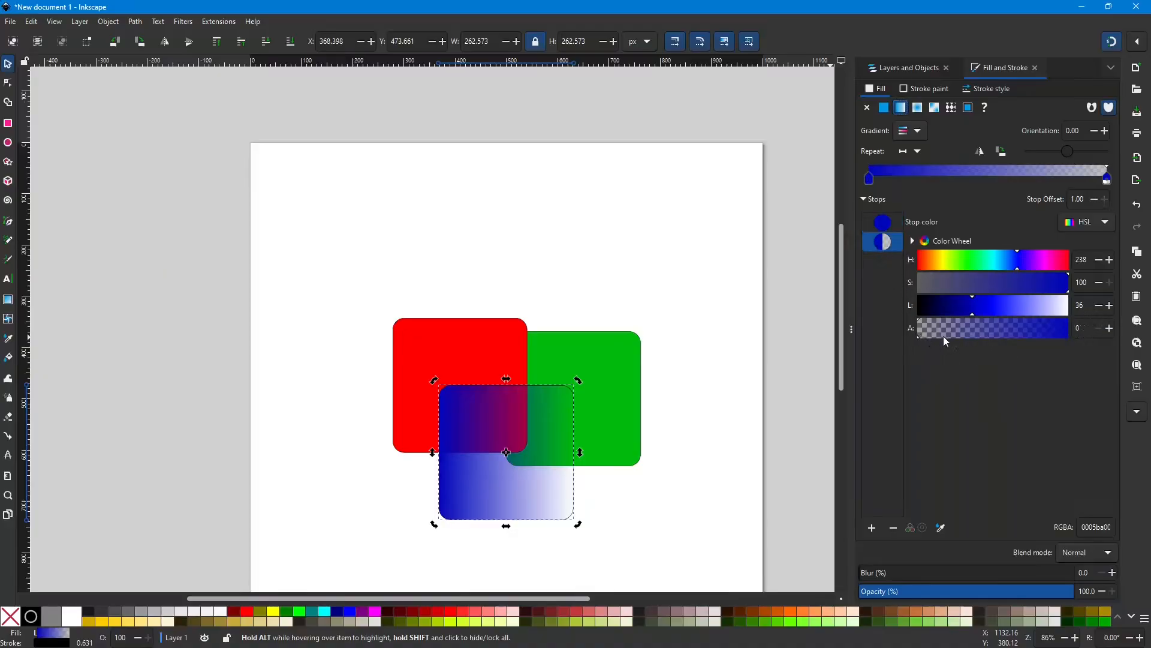
pyautogui.moveTo(945, 335); pyautogui.dragTo(1135, 340)
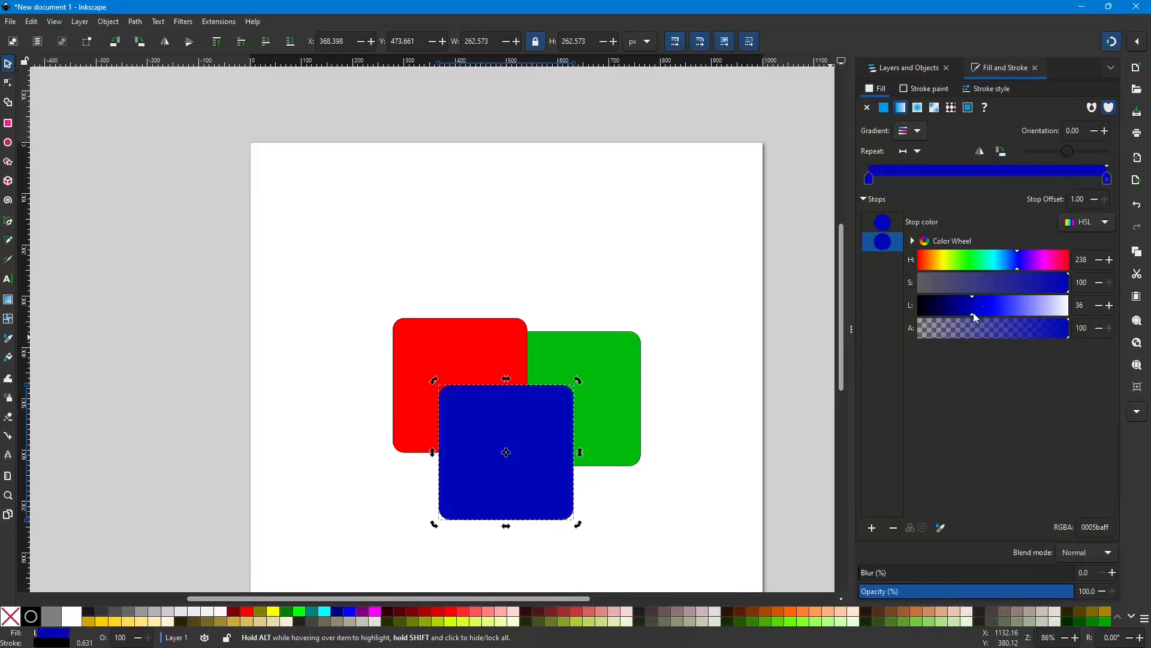
pyautogui.moveTo(974, 318); pyautogui.dragTo(1055, 319)
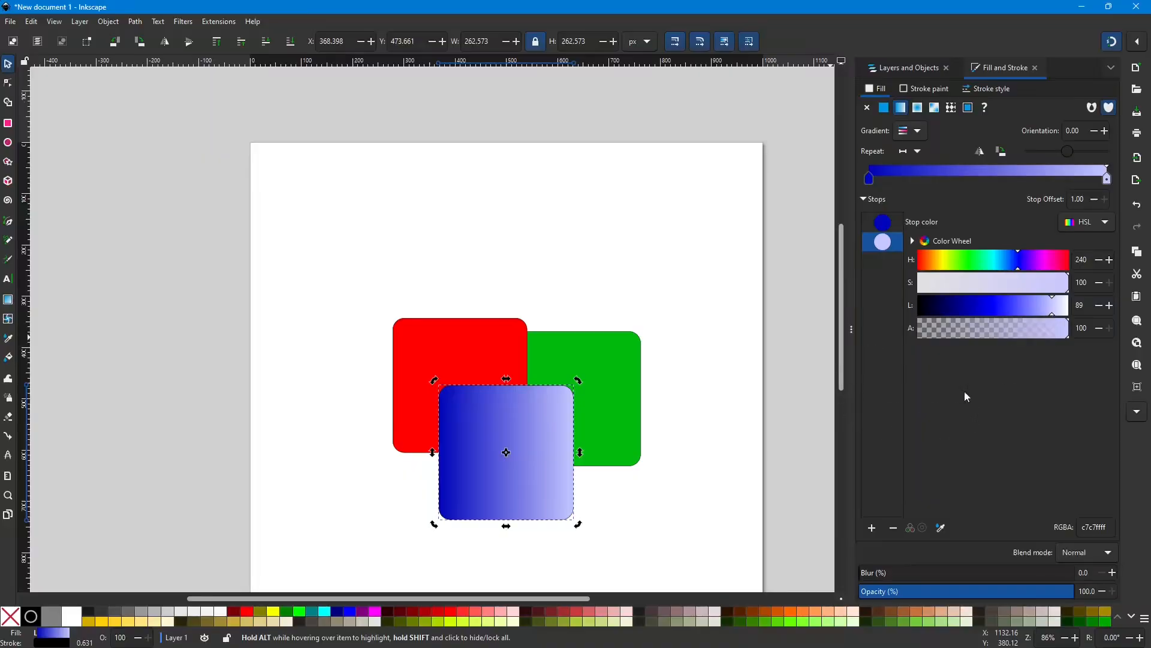
pyautogui.click(896, 68)
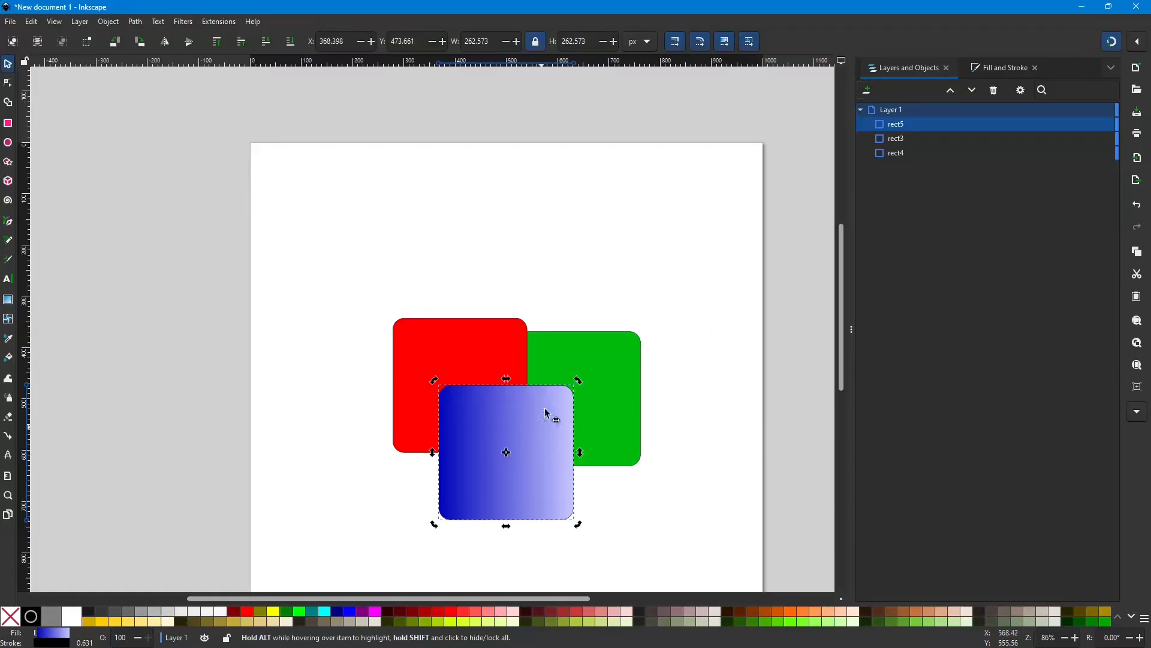
# Move the gradient square up to about Y 448 px and flip it vertically and horizontally.
pyautogui.moveTo(544, 430)
pyautogui.mouseDown()
pyautogui.moveTo(496, 386)
pyautogui.moveTo(566, 419)
pyautogui.moveTo(544, 417)
pyautogui.mouseUp()
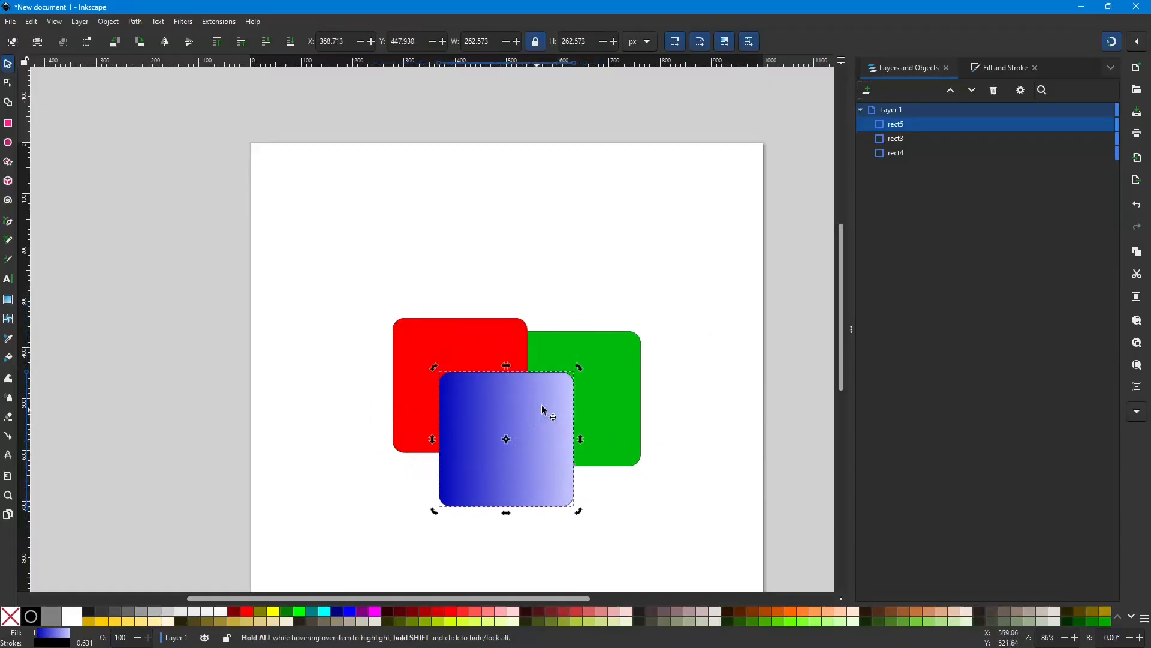
pyautogui.click(596, 290)
pyautogui.click(527, 449)
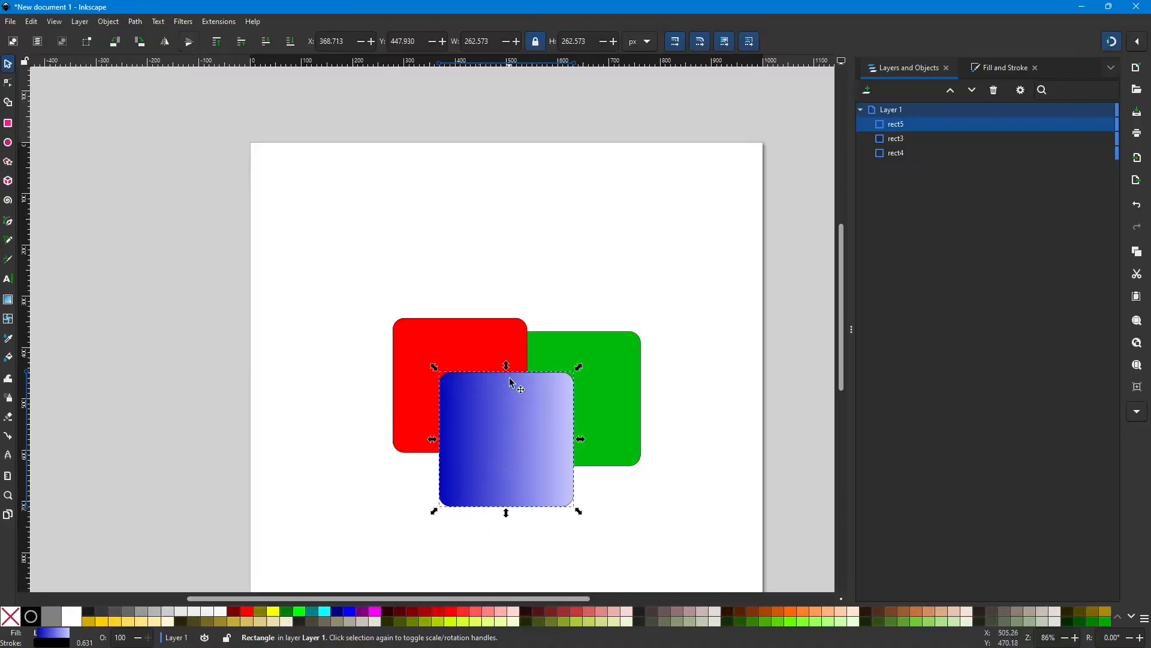
pyautogui.click(191, 47)
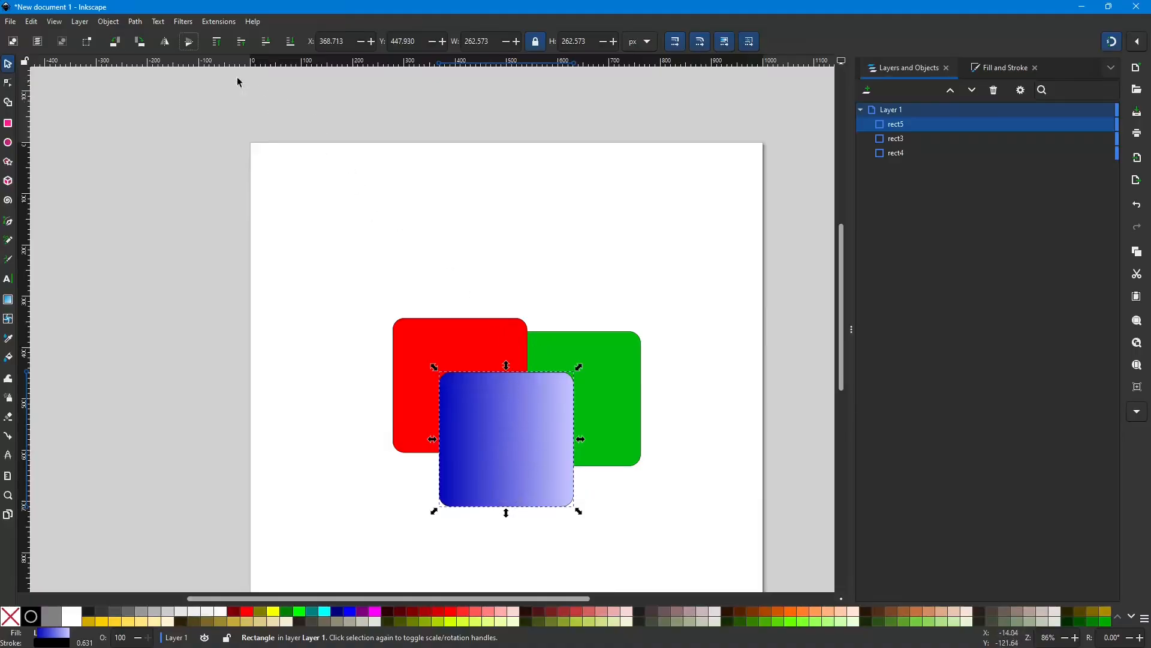
pyautogui.click(165, 43)
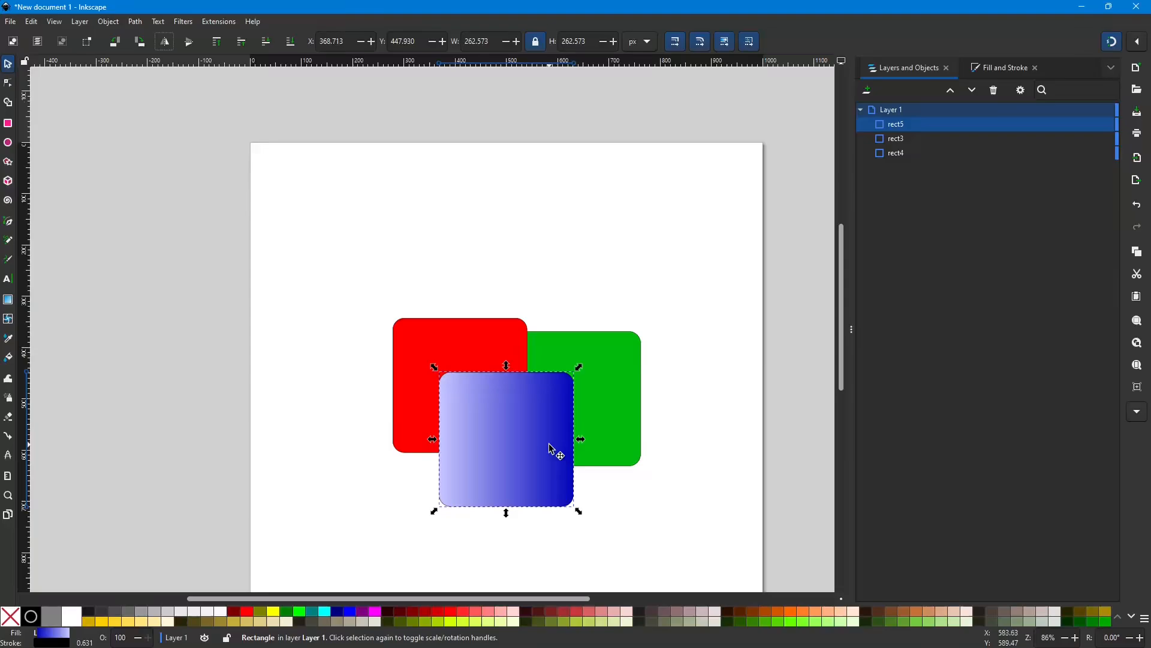
# Rotate the gradient square 90° clockwise about its lower-left corner and move it back up to about Y 450 px.
pyautogui.click(557, 397)
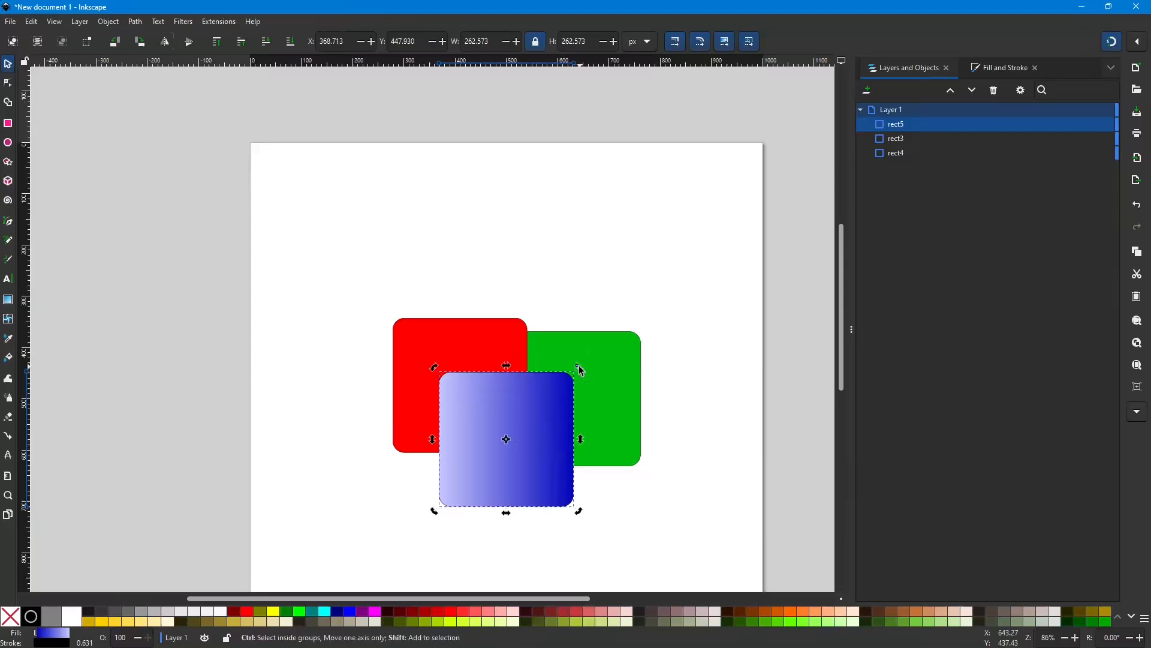
pyautogui.moveTo(582, 371); pyautogui.dragTo(567, 540)
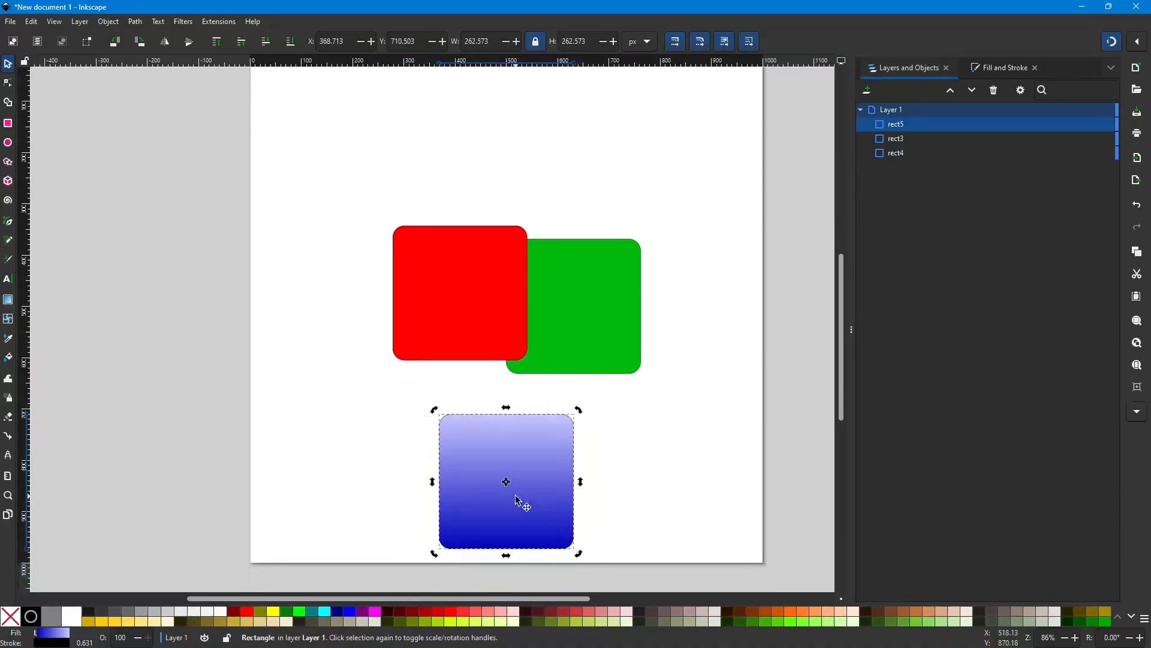
pyautogui.moveTo(518, 499); pyautogui.dragTo(520, 361)
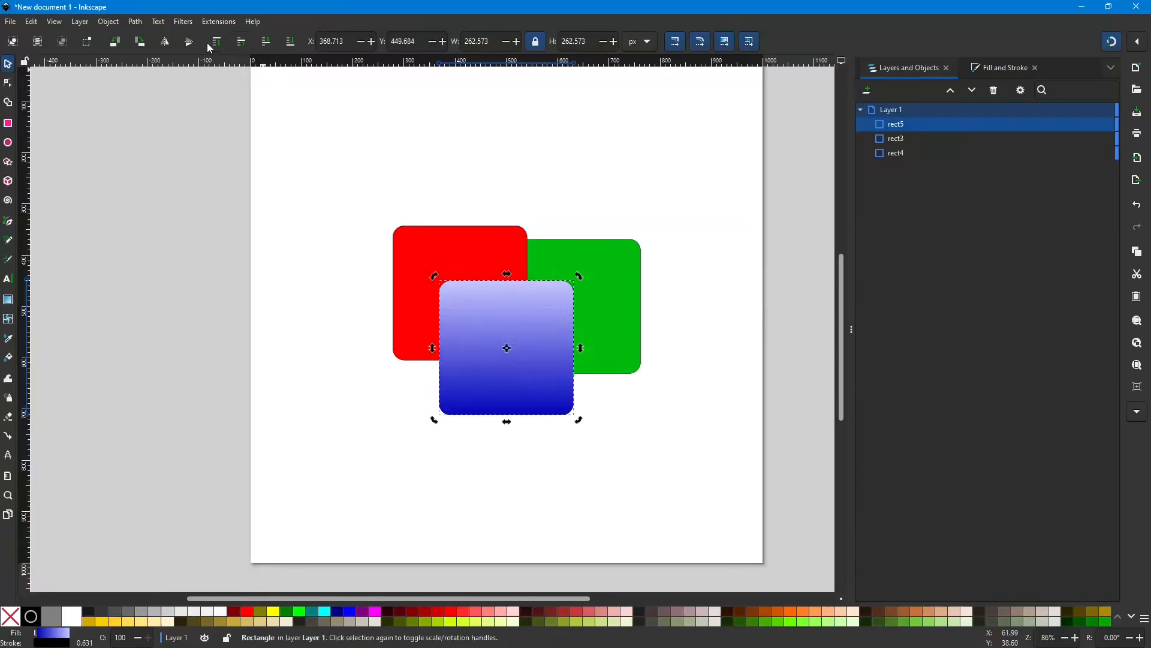
# Flip the gradient square vertically and move it off the other squares to about X 77, Y 137 px.
pyautogui.click(189, 42)
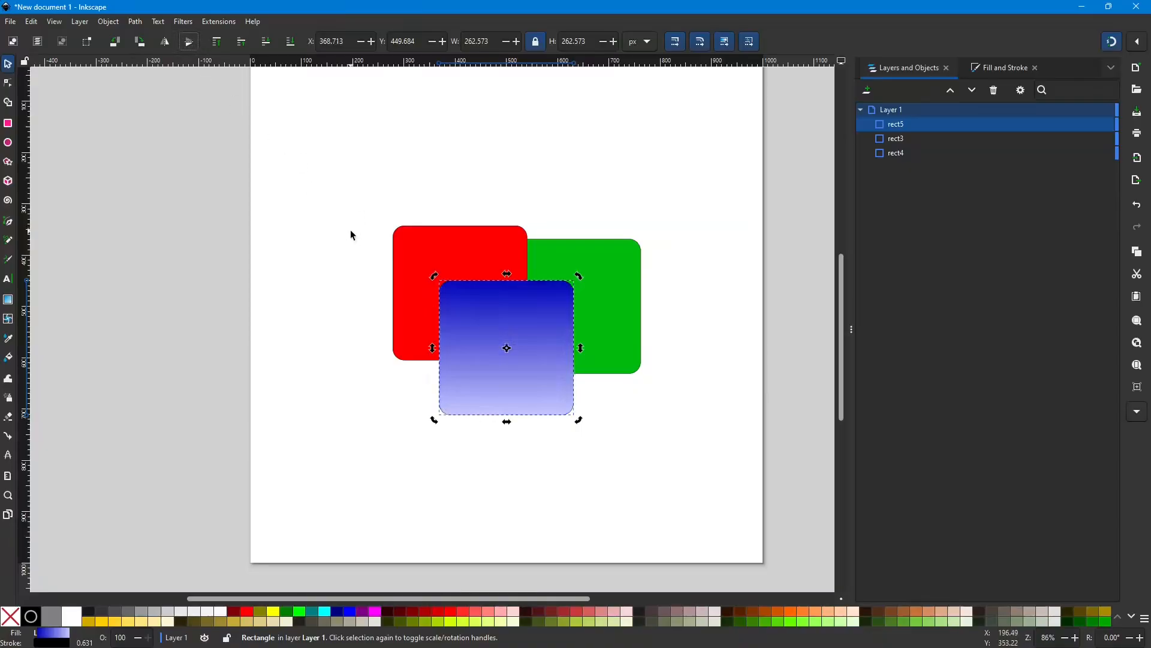
pyautogui.click(254, 262)
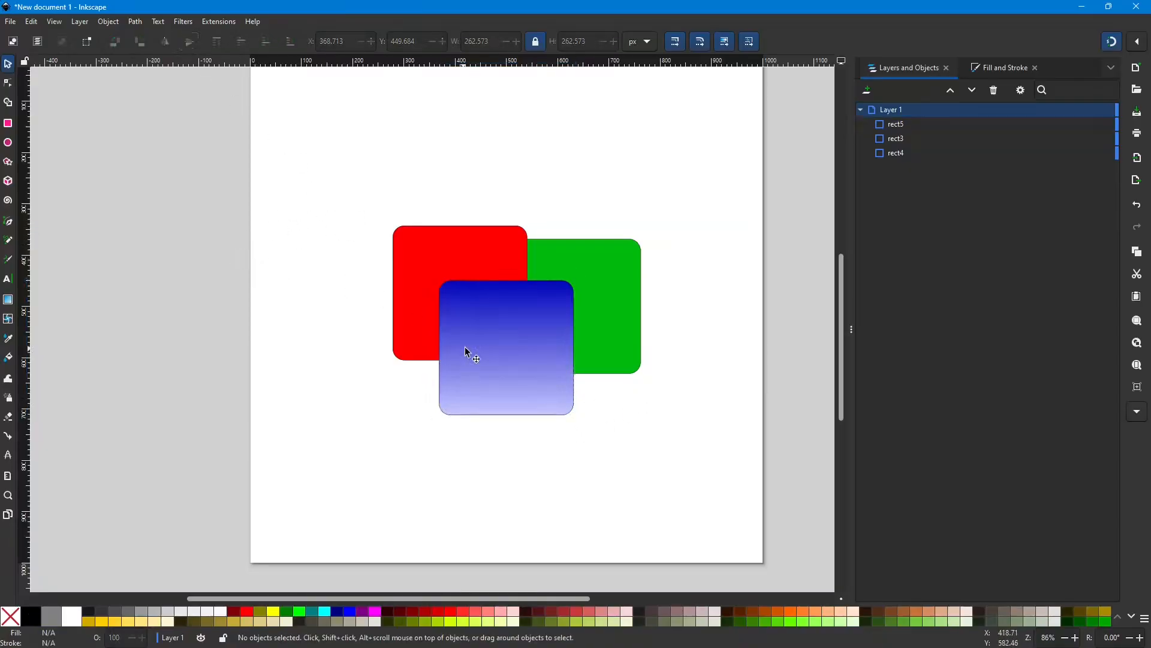
pyautogui.moveTo(499, 344)
pyautogui.mouseDown()
pyautogui.moveTo(460, 389)
pyautogui.moveTo(509, 357)
pyautogui.mouseUp()
pyautogui.moveTo(538, 411); pyautogui.dragTo(379, 238)
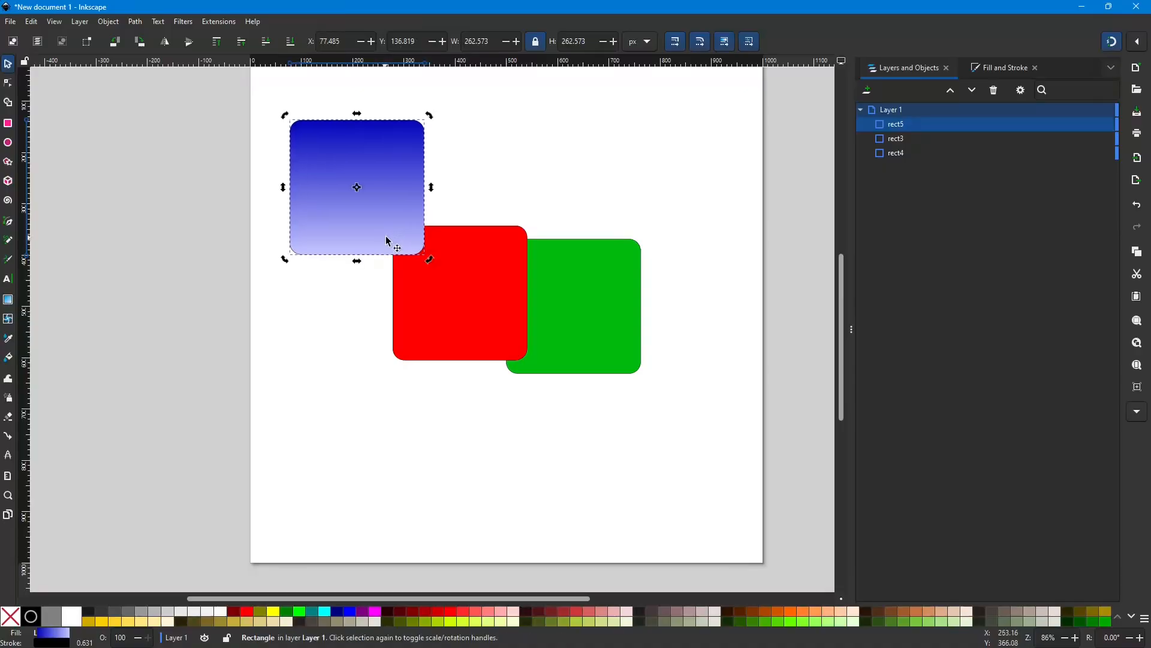
# Rotate the gradient square clockwise in 90° increments five times.
pyautogui.click(139, 45)
pyautogui.click(139, 45)
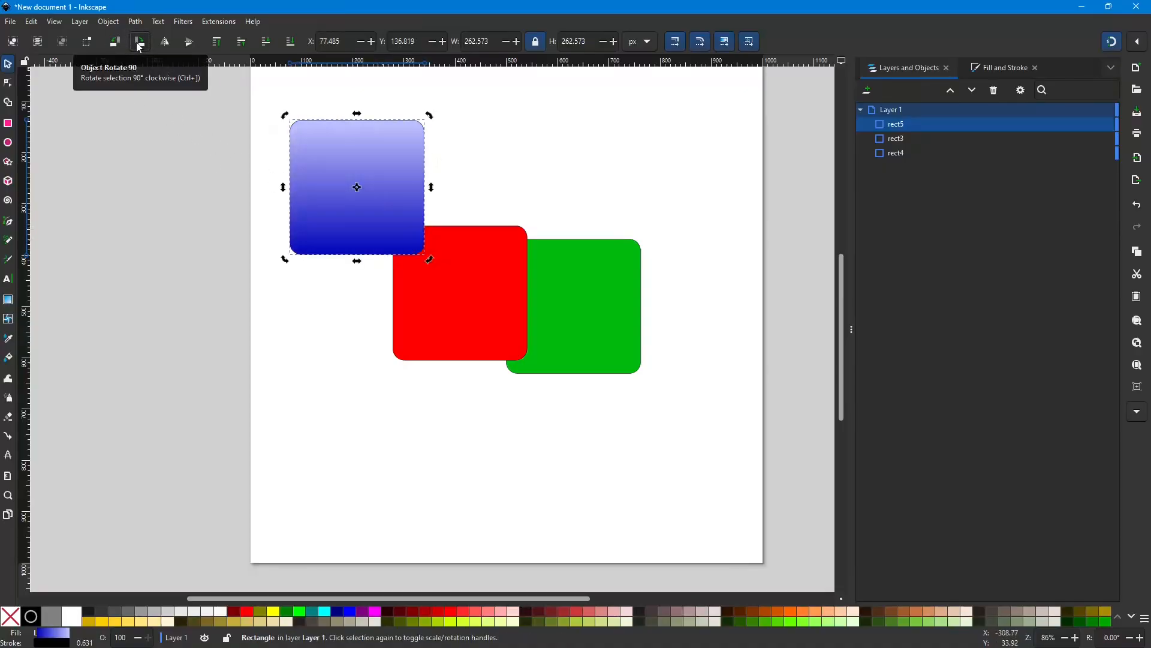
pyautogui.click(139, 45)
pyautogui.click(139, 46)
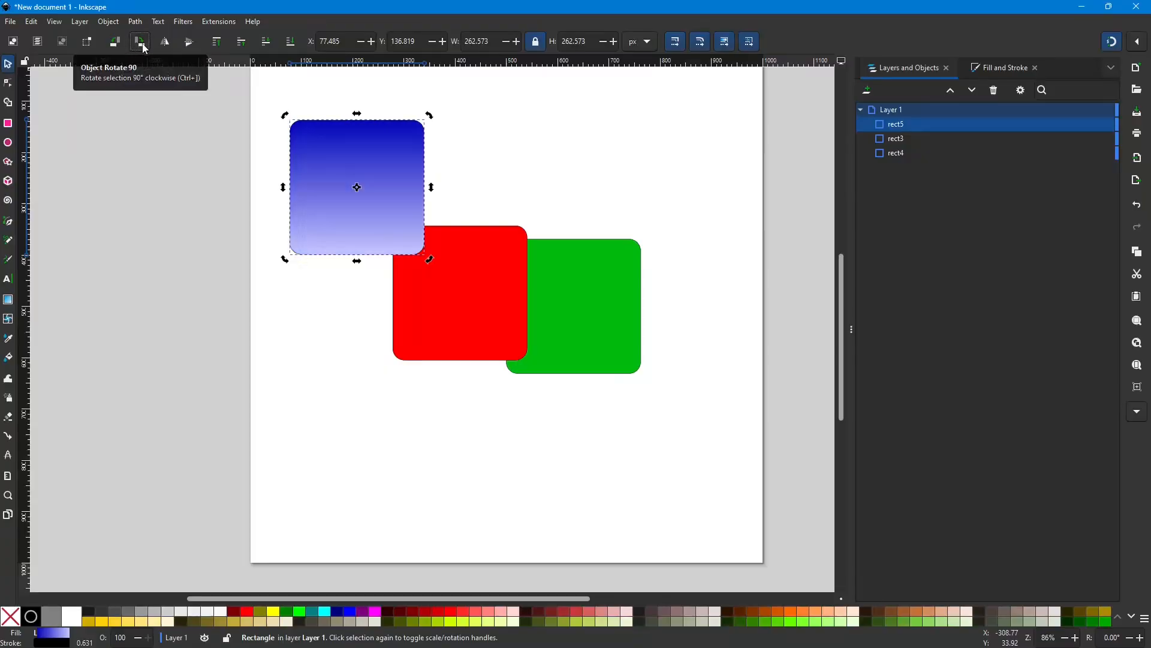
pyautogui.click(144, 46)
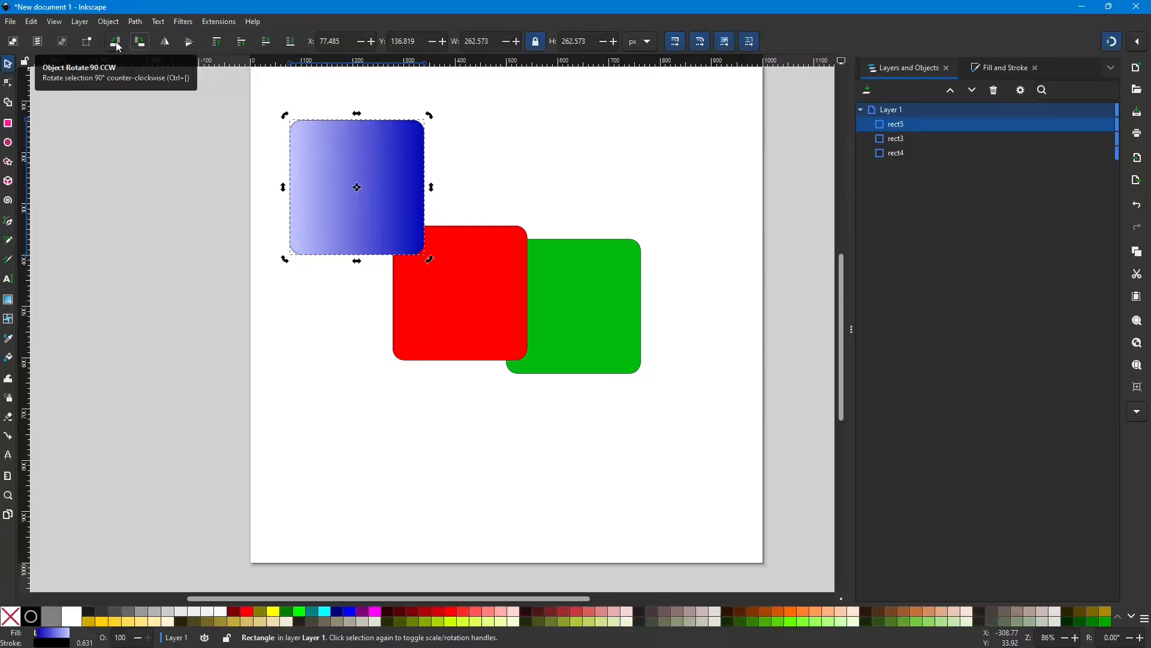
# Rotate the gradient square counter-clockwise seven times by 90° and move it back to overlap the lower parts of the red and green squares.
pyautogui.click(114, 46)
pyautogui.click(114, 46)
pyautogui.click(114, 46)
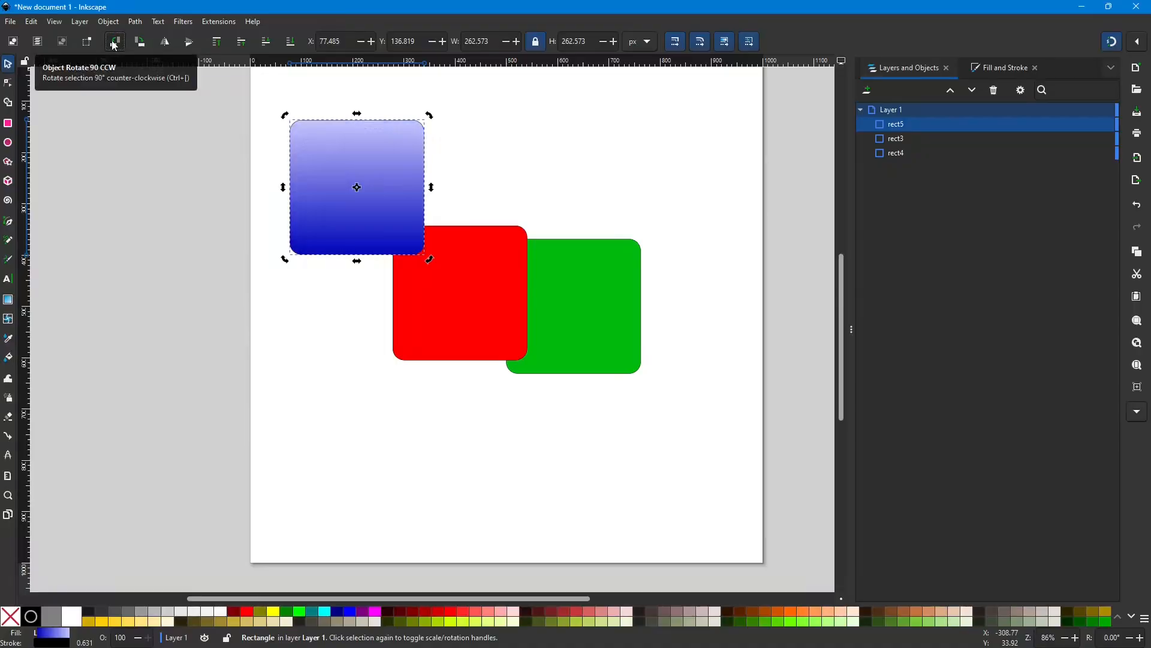
pyautogui.click(114, 45)
pyautogui.click(114, 45)
pyautogui.click(114, 46)
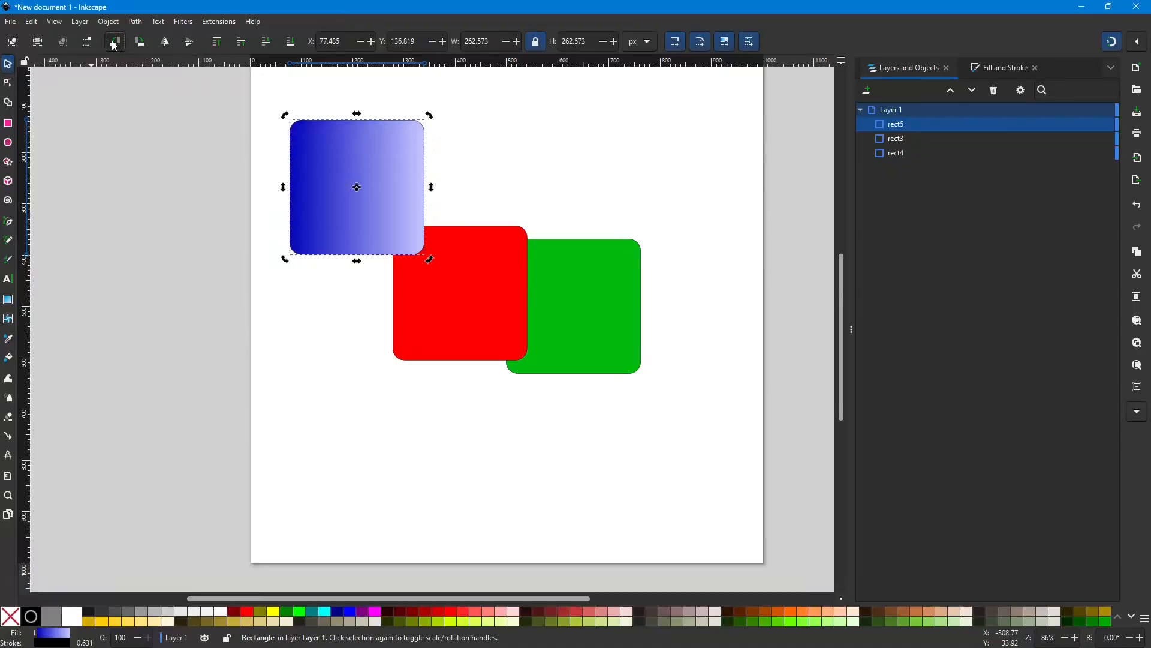
pyautogui.click(114, 46)
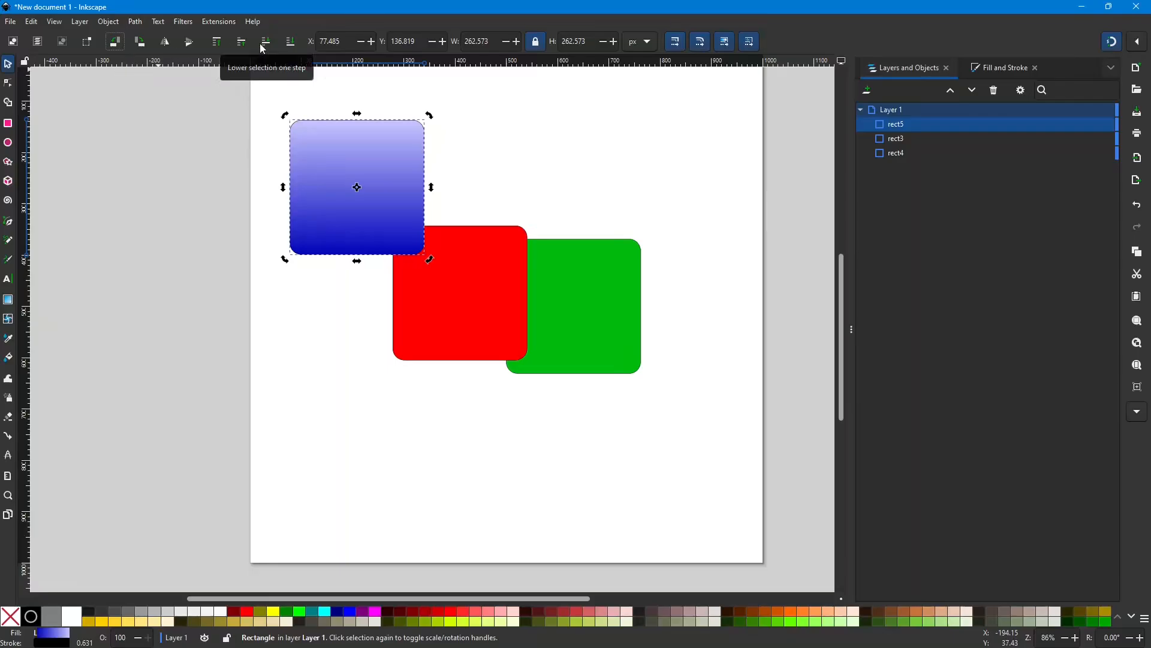
pyautogui.moveTo(412, 214); pyautogui.dragTo(548, 391)
# Reorder the object list so the green square is on top and the red square sits between it and the gradient square.
pyautogui.click(616, 328)
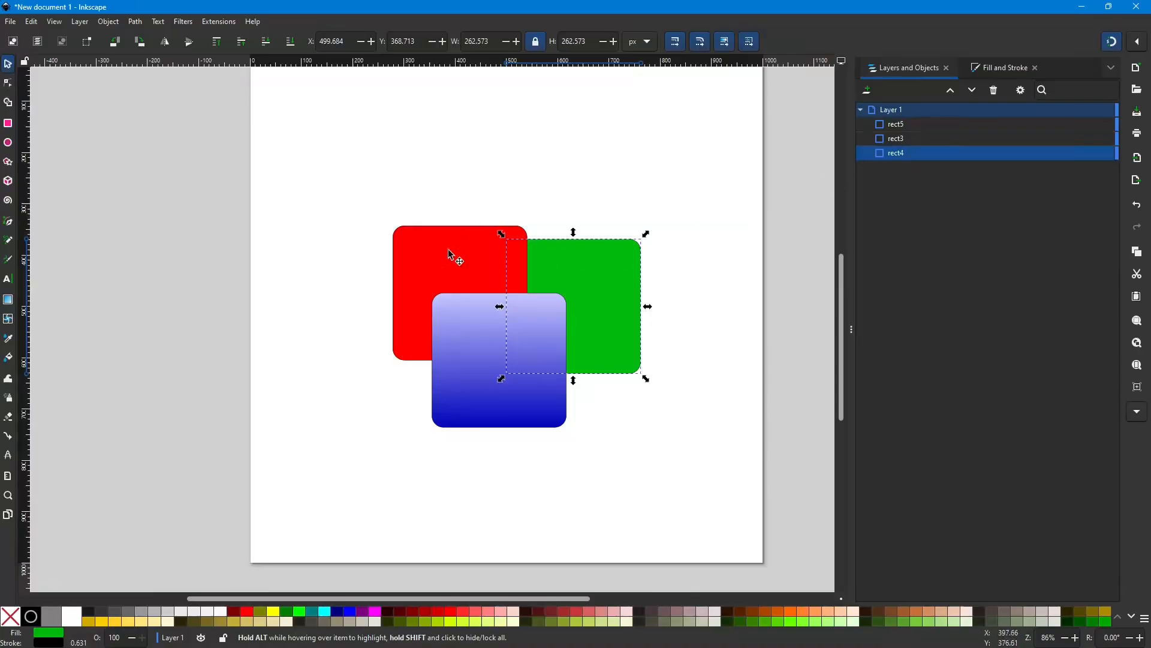
pyautogui.moveTo(934, 153); pyautogui.dragTo(938, 119)
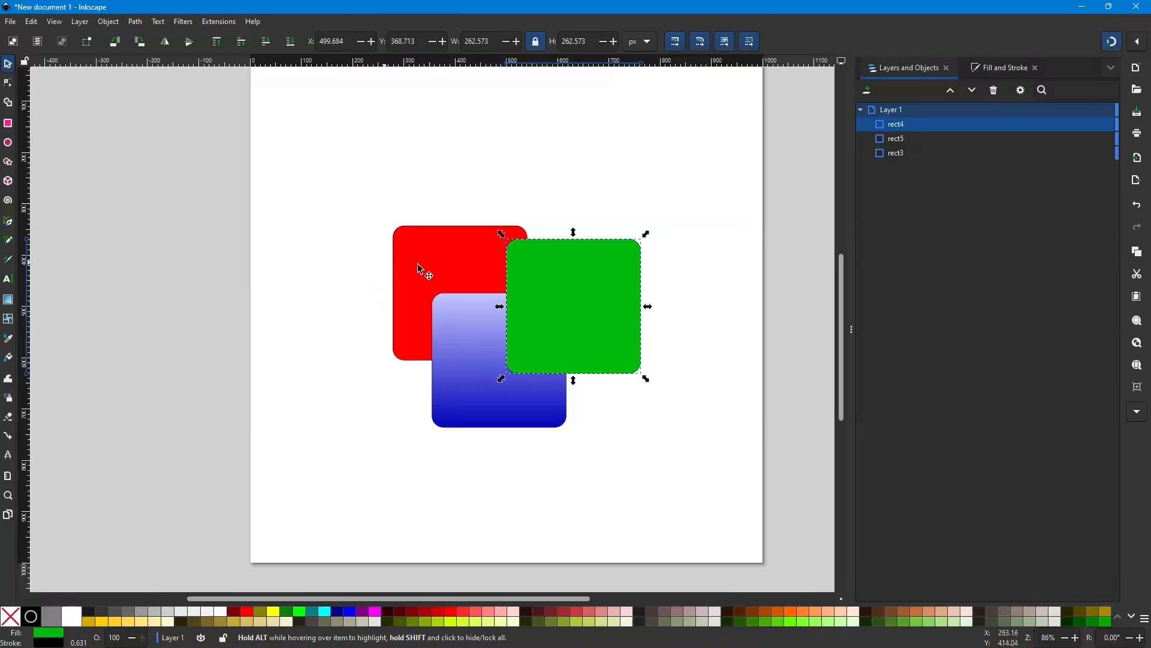
pyautogui.click(441, 258)
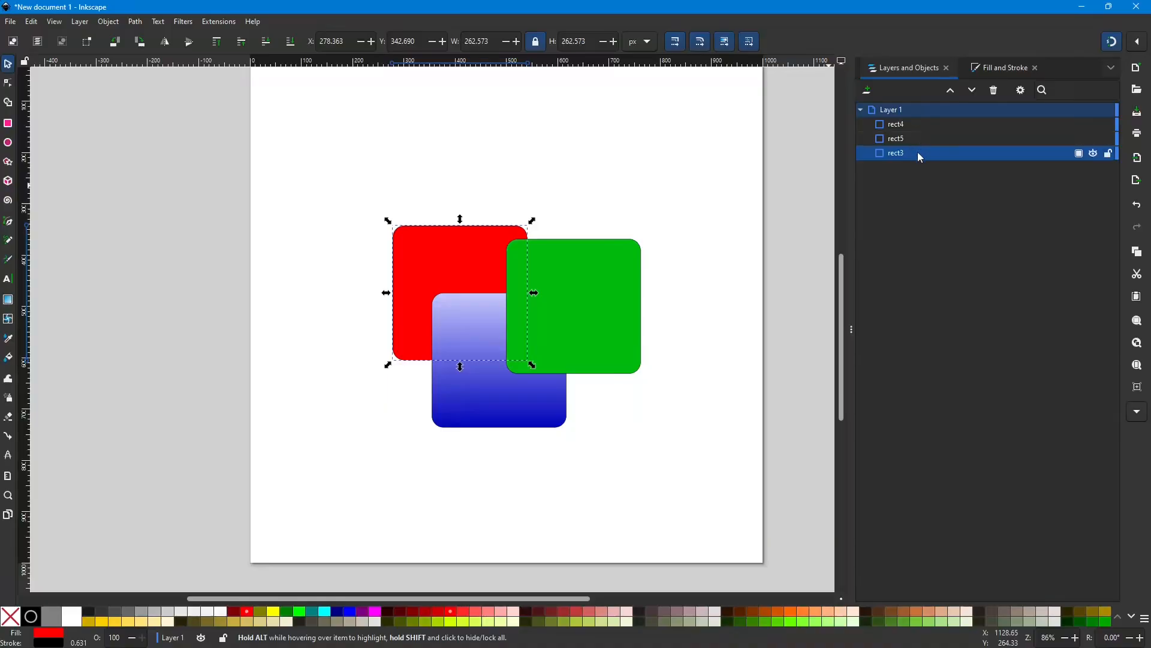
pyautogui.moveTo(917, 153); pyautogui.dragTo(922, 129)
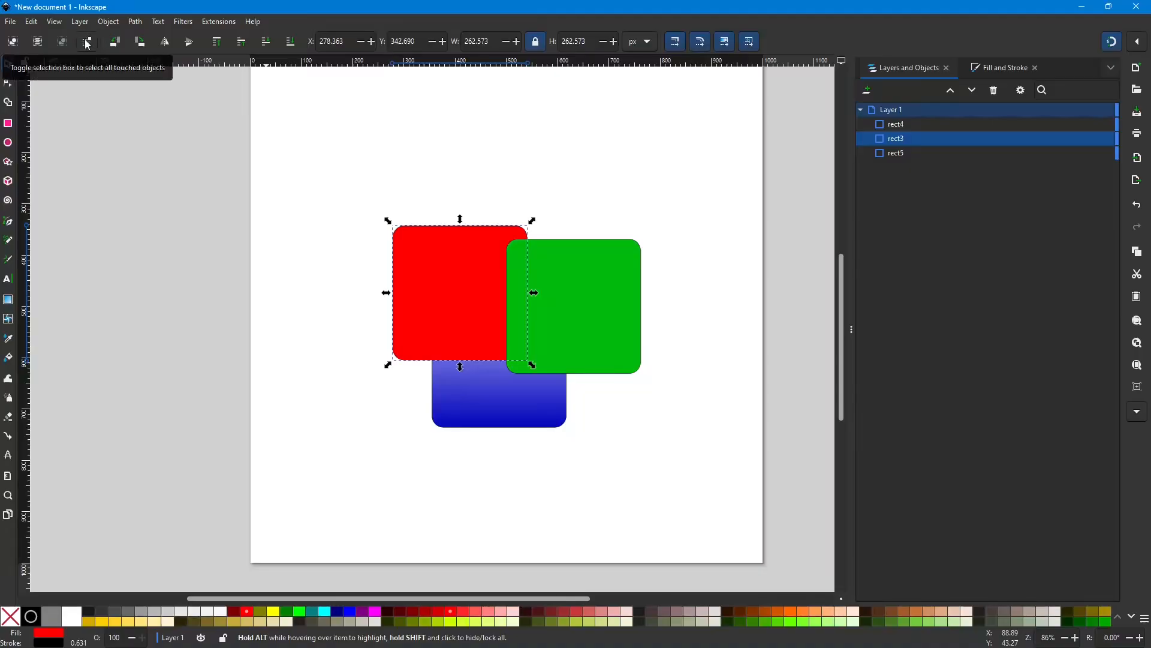
# Select all objects across all layers and clear the selection.
pyautogui.click(38, 42)
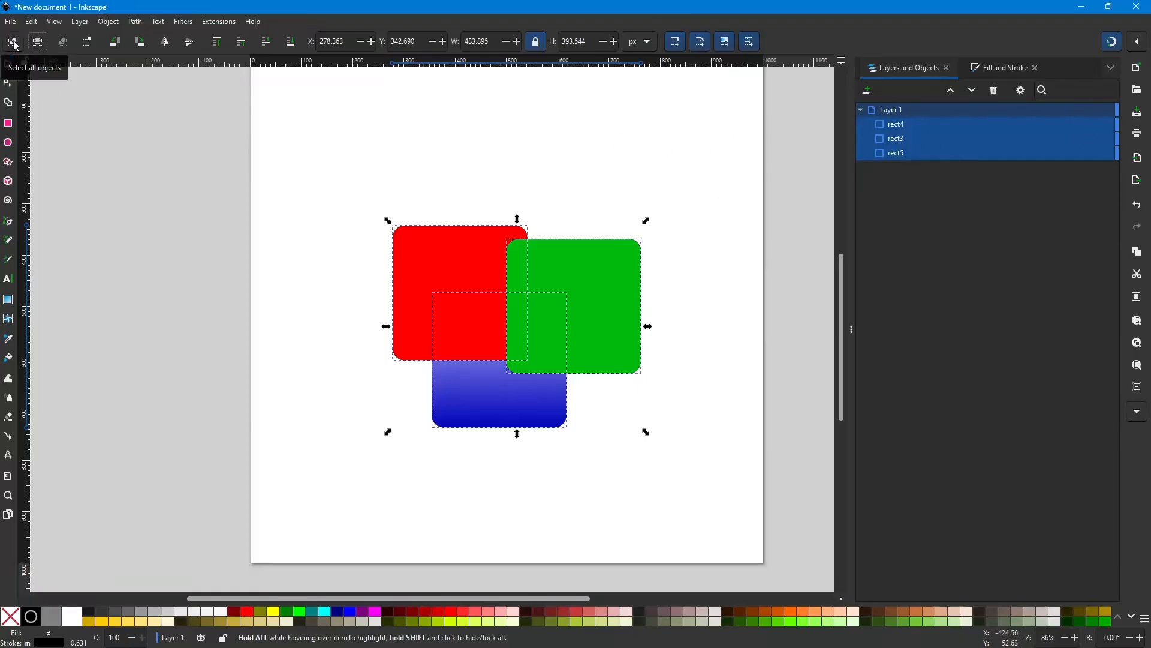
pyautogui.press('Escape')
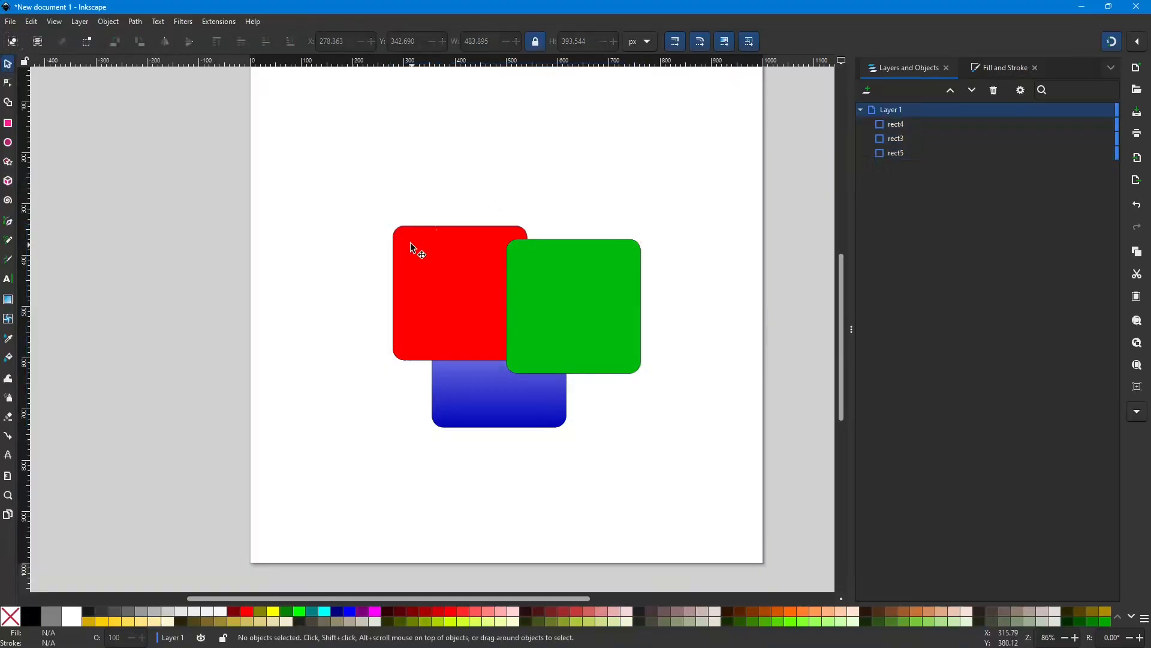
# Select all three squares with a selection box drawn around them, and deselect them.
pyautogui.click(12, 42)
pyautogui.click(504, 177)
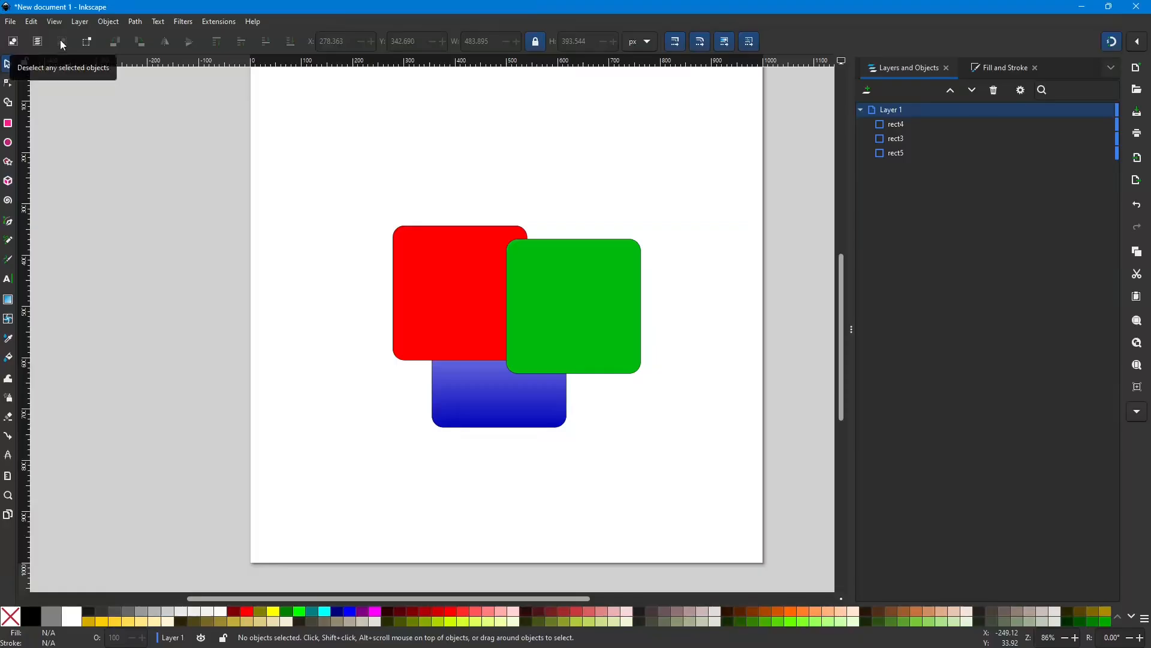
pyautogui.moveTo(300, 182); pyautogui.dragTo(817, 493)
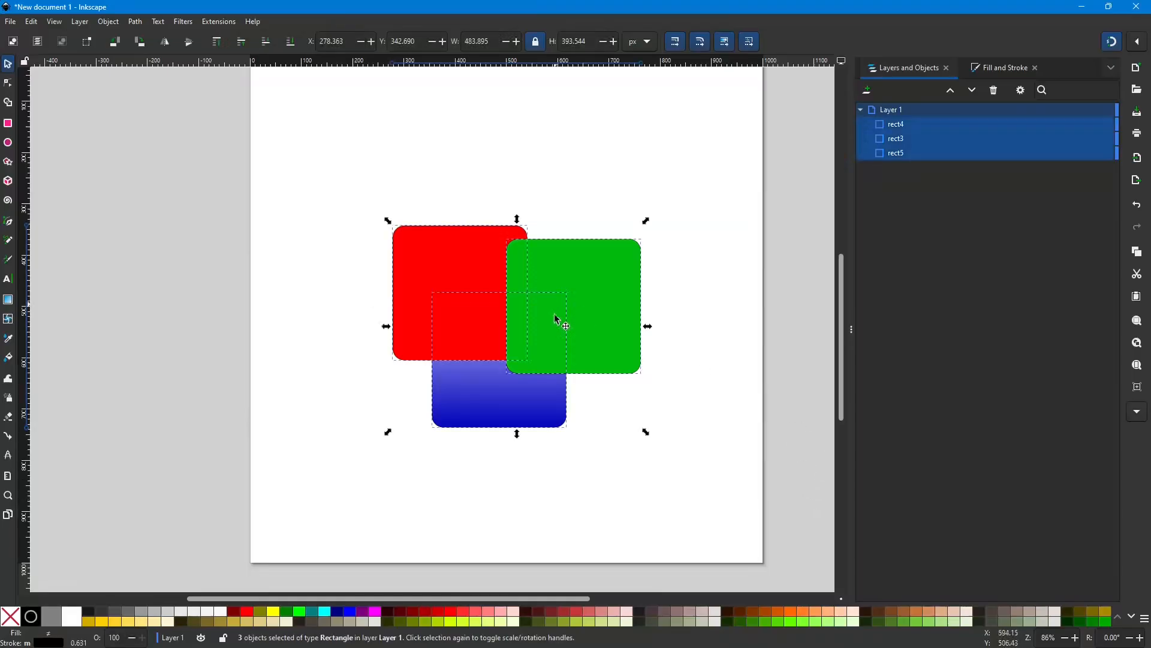
pyautogui.click(64, 43)
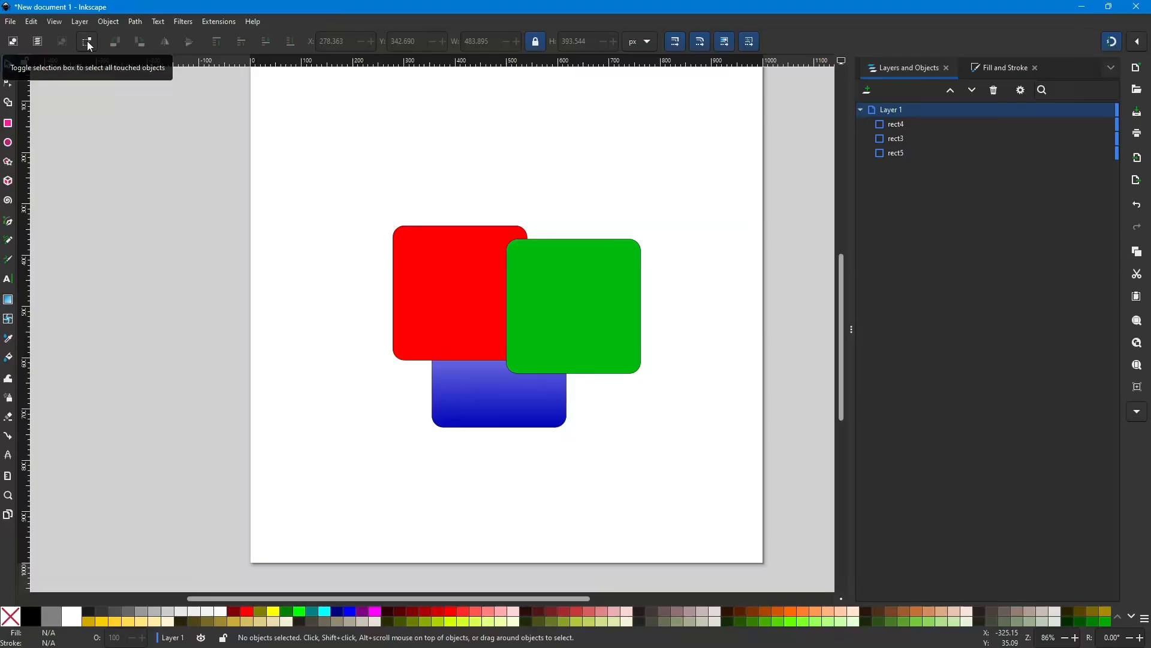
# Turn on touch selection and spread the squares across the page, with red at upper left, gradient near the centre and green at lower right.
pyautogui.click(88, 41)
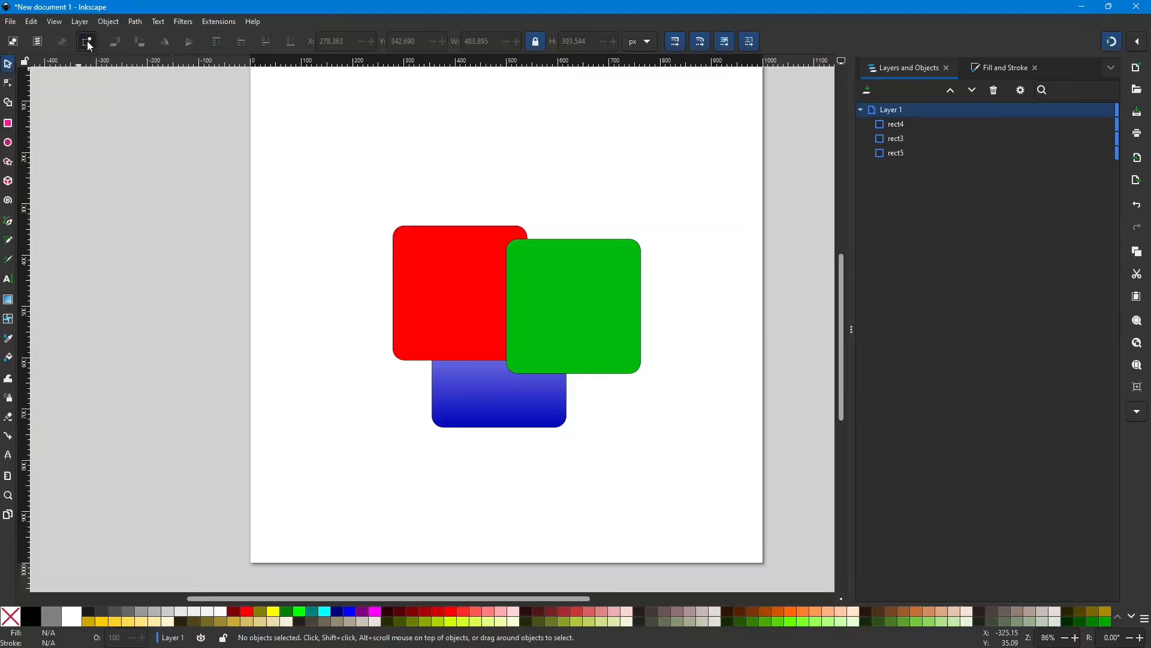
pyautogui.moveTo(585, 312); pyautogui.dragTo(615, 473)
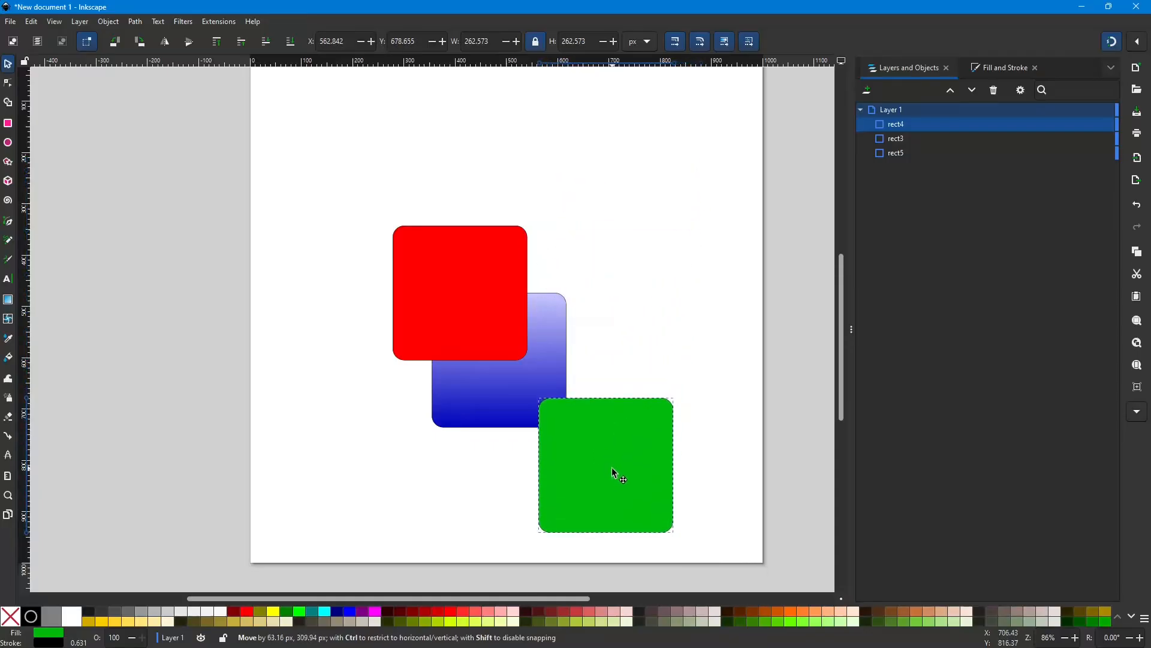
pyautogui.moveTo(496, 316); pyautogui.dragTo(352, 235)
pyautogui.moveTo(474, 358); pyautogui.dragTo(532, 373)
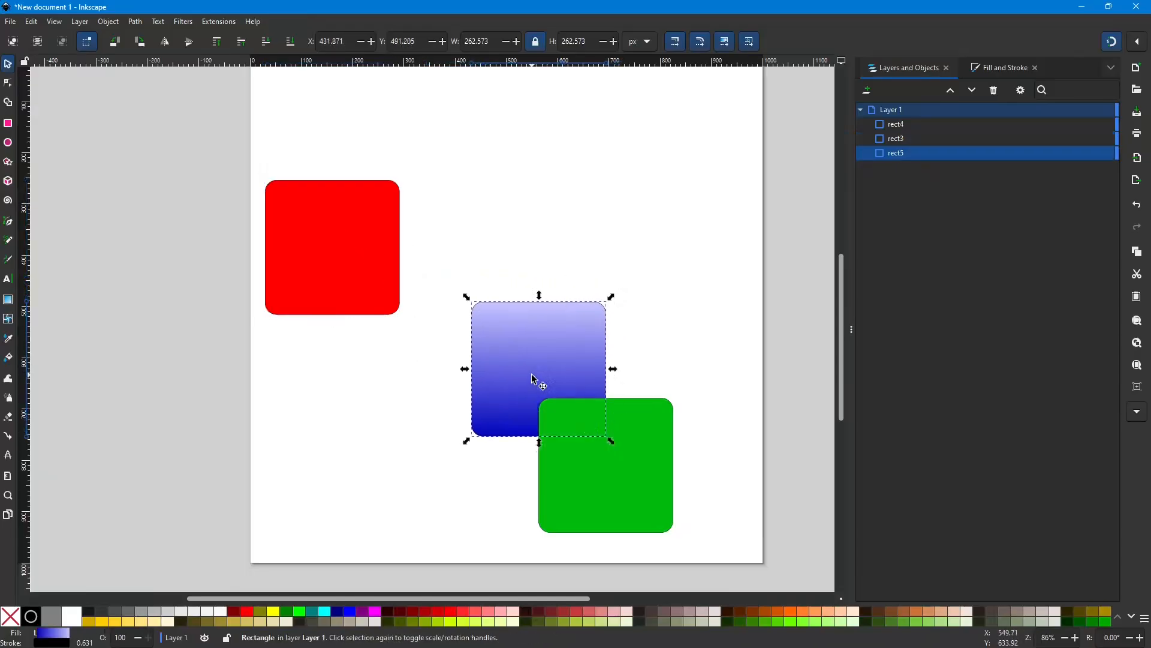
pyautogui.moveTo(337, 274); pyautogui.dragTo(350, 277)
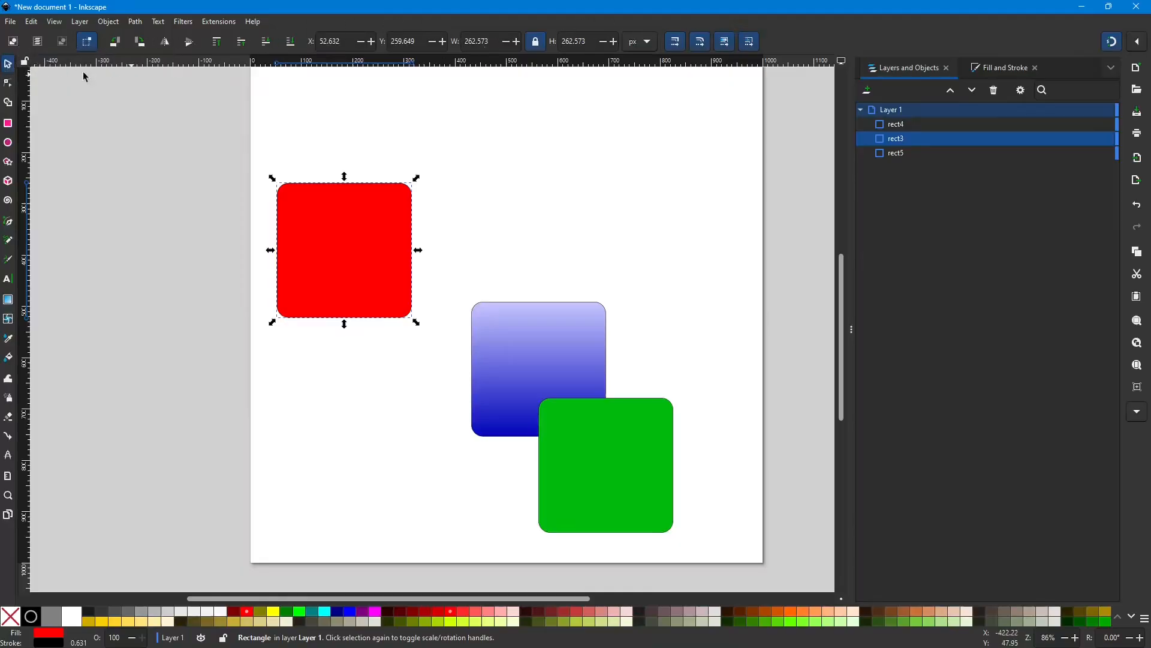
# Move the green square up to about X 563, Y 571 px and the red square to about X 58, Y 262 px.
pyautogui.click(351, 233)
pyautogui.click(573, 201)
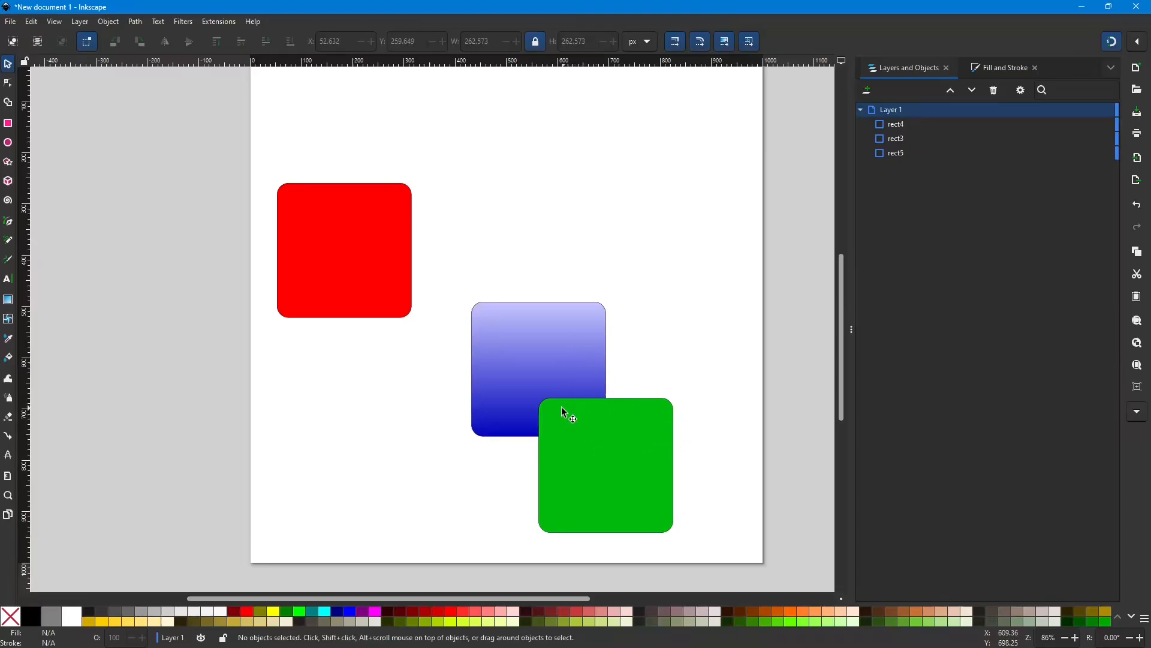
pyautogui.moveTo(605, 449); pyautogui.dragTo(607, 394)
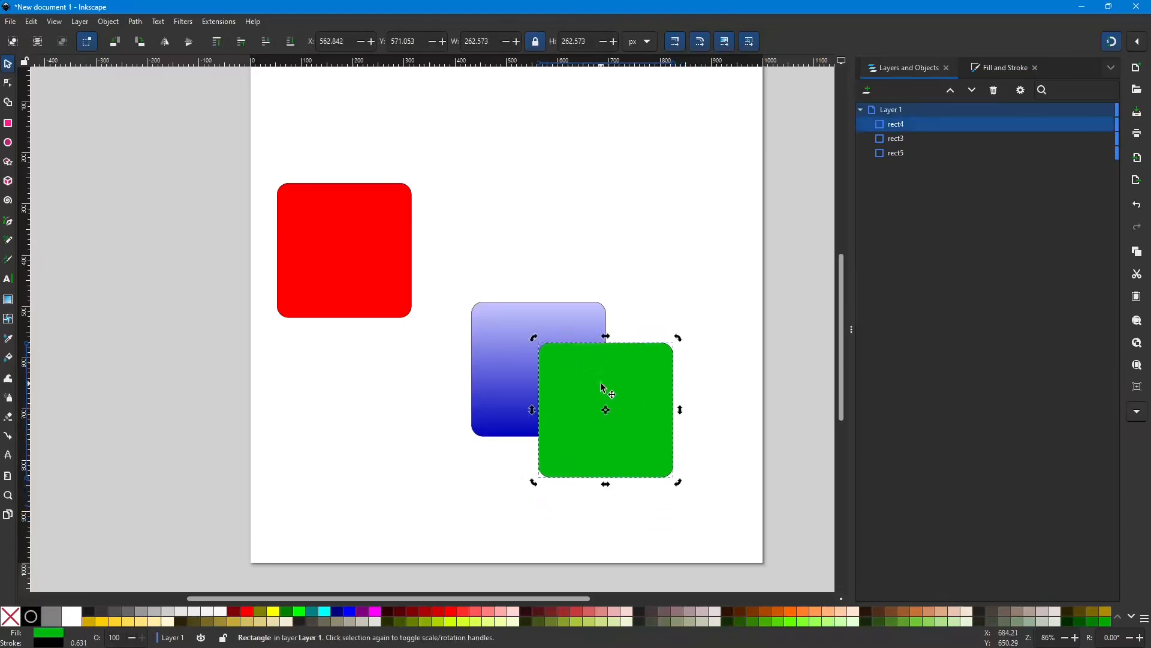
pyautogui.moveTo(387, 259)
pyautogui.mouseDown()
pyautogui.moveTo(391, 431)
pyautogui.moveTo(375, 276)
pyautogui.mouseUp()
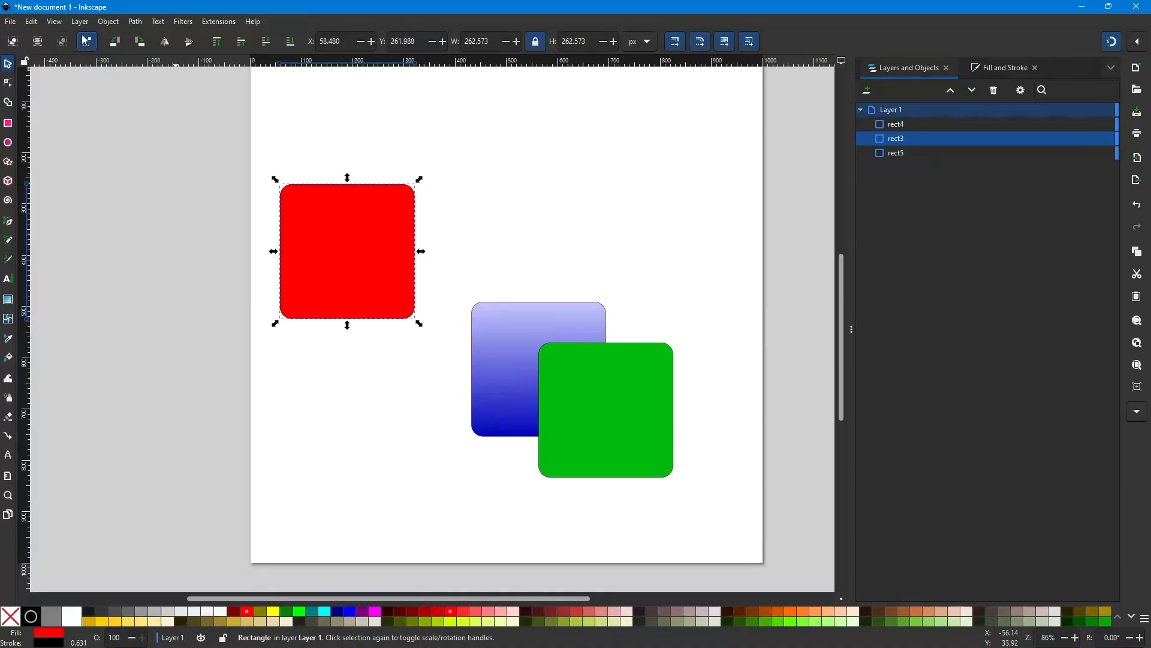
# With touch selection off, draw selection boxes partly over and fully around the gradient and green squares, and clear the selection.
pyautogui.moveTo(502, 237); pyautogui.dragTo(636, 420)
pyautogui.moveTo(496, 239); pyautogui.dragTo(629, 424)
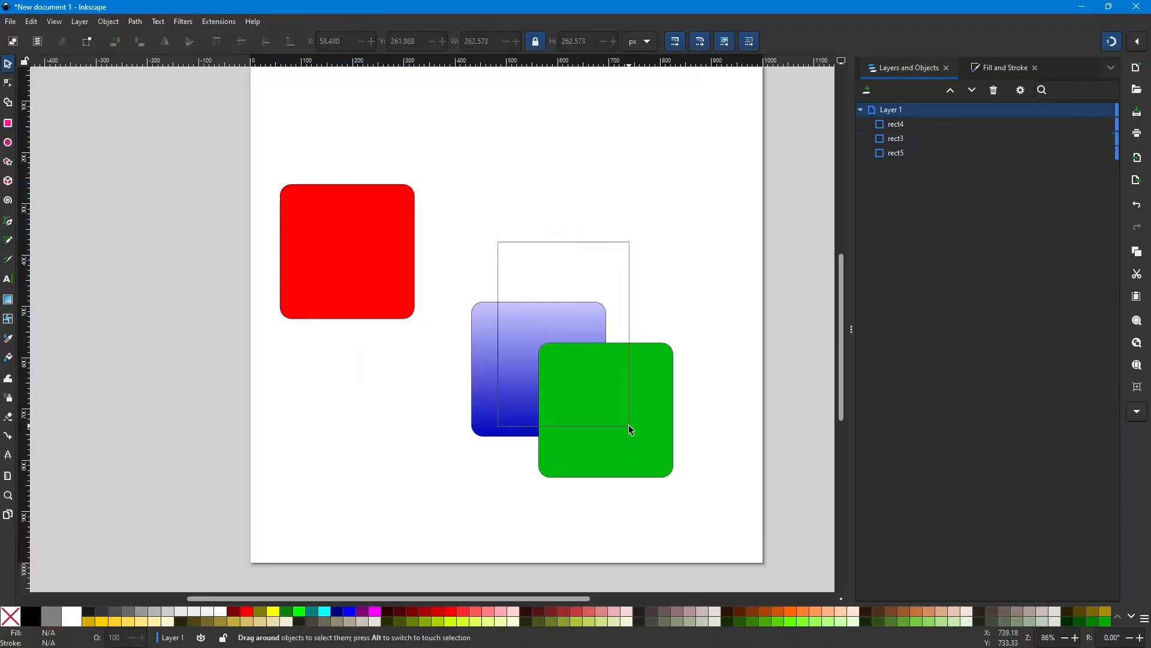
pyautogui.moveTo(451, 238); pyautogui.dragTo(712, 507)
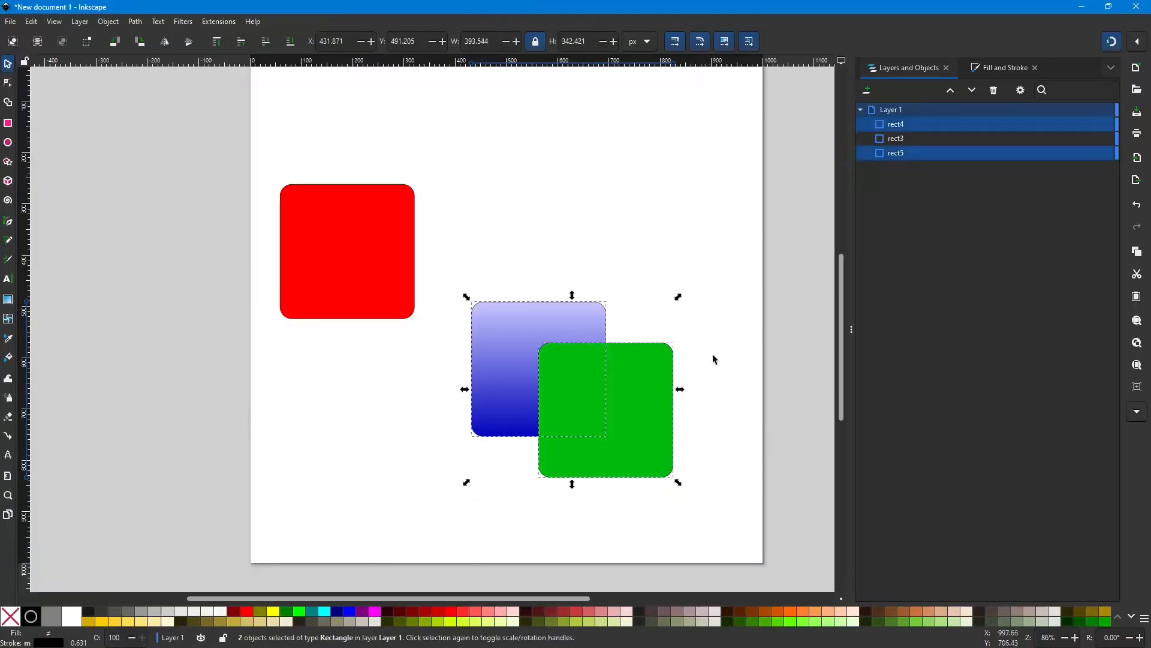
pyautogui.click(665, 274)
pyautogui.moveTo(447, 267); pyautogui.dragTo(714, 511)
pyautogui.click(581, 218)
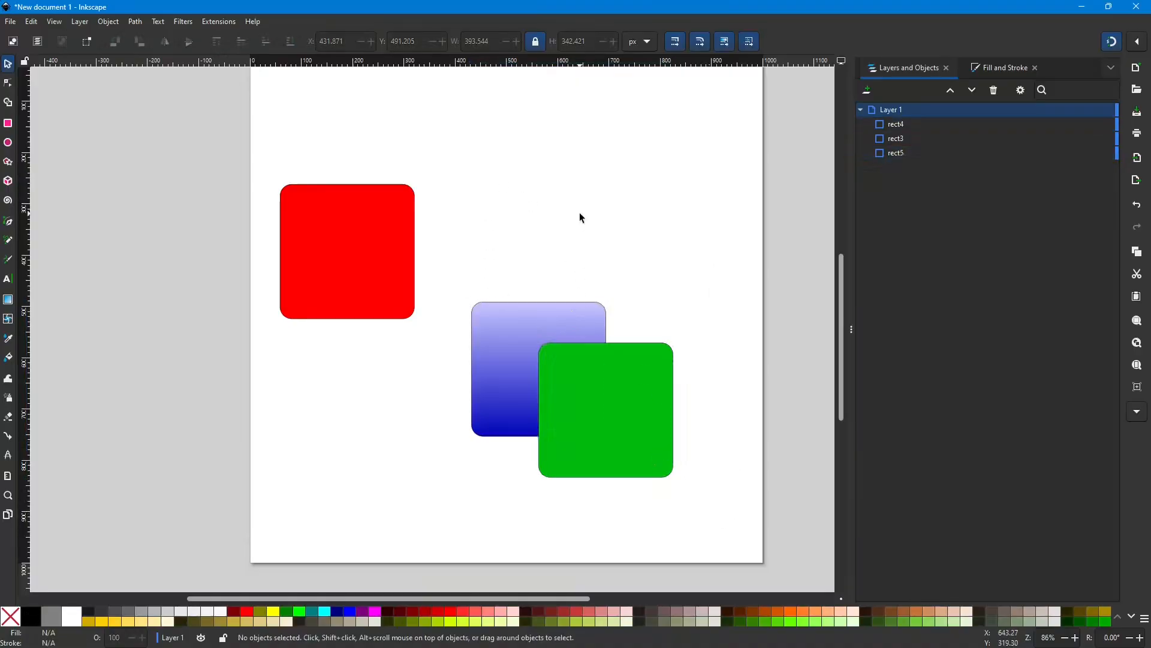
# Move the red square to about X 69, Y 258 px, box-select all three squares by enclosing them, and deselect.
pyautogui.moveTo(357, 247); pyautogui.dragTo(361, 244)
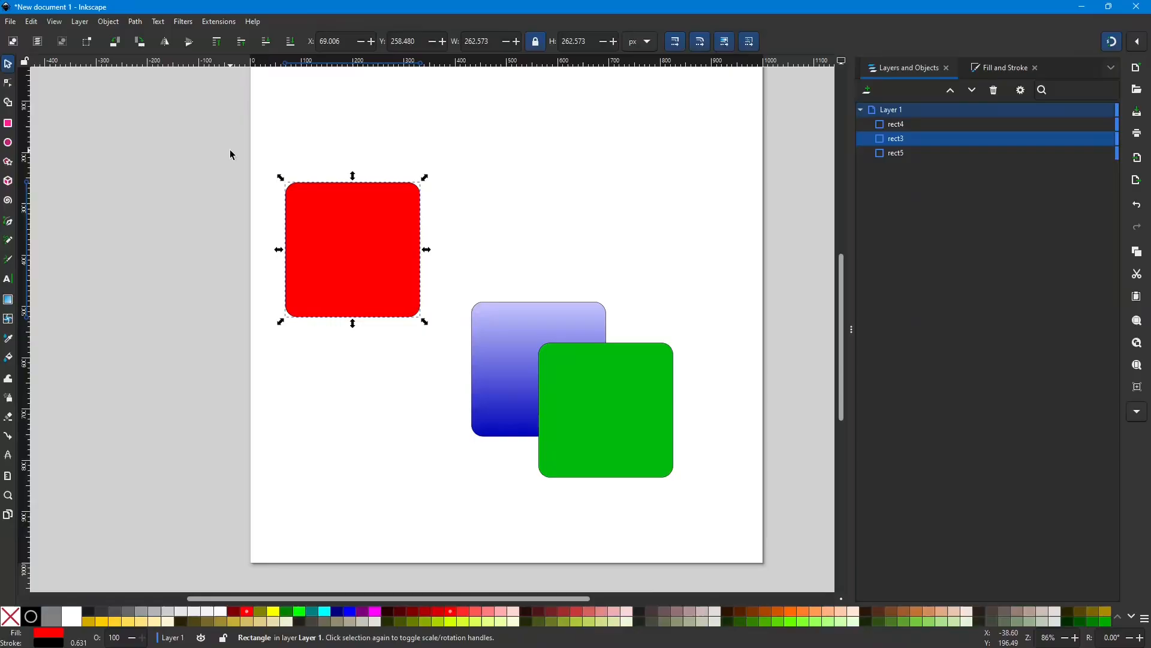
pyautogui.moveTo(259, 154); pyautogui.dragTo(690, 496)
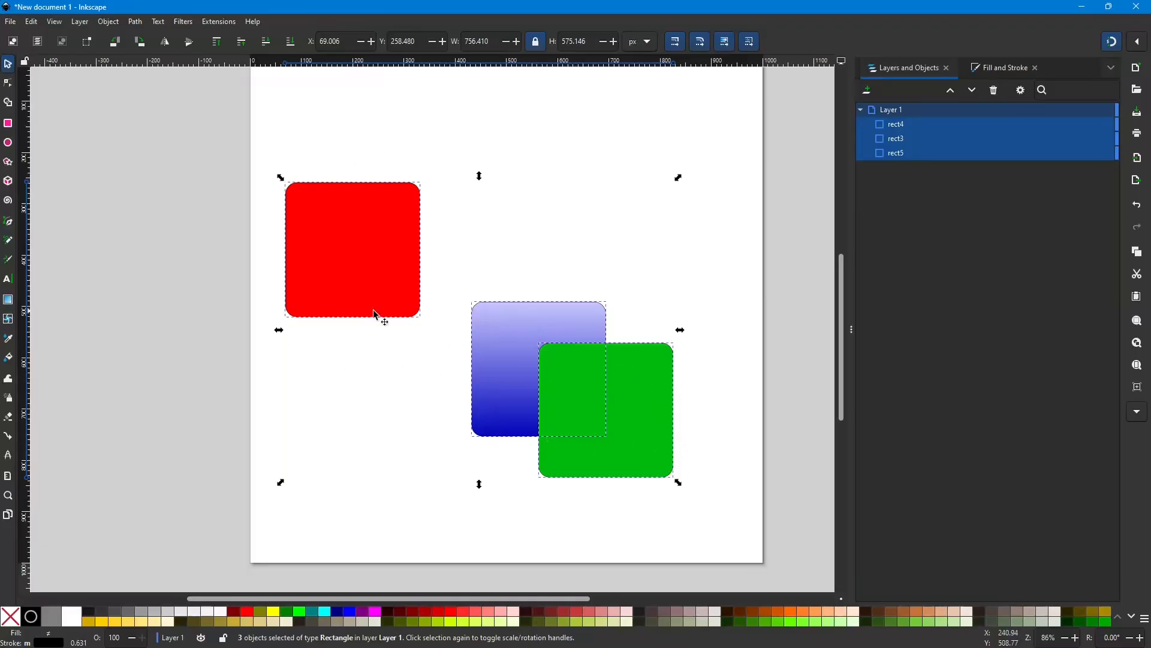
pyautogui.click(520, 128)
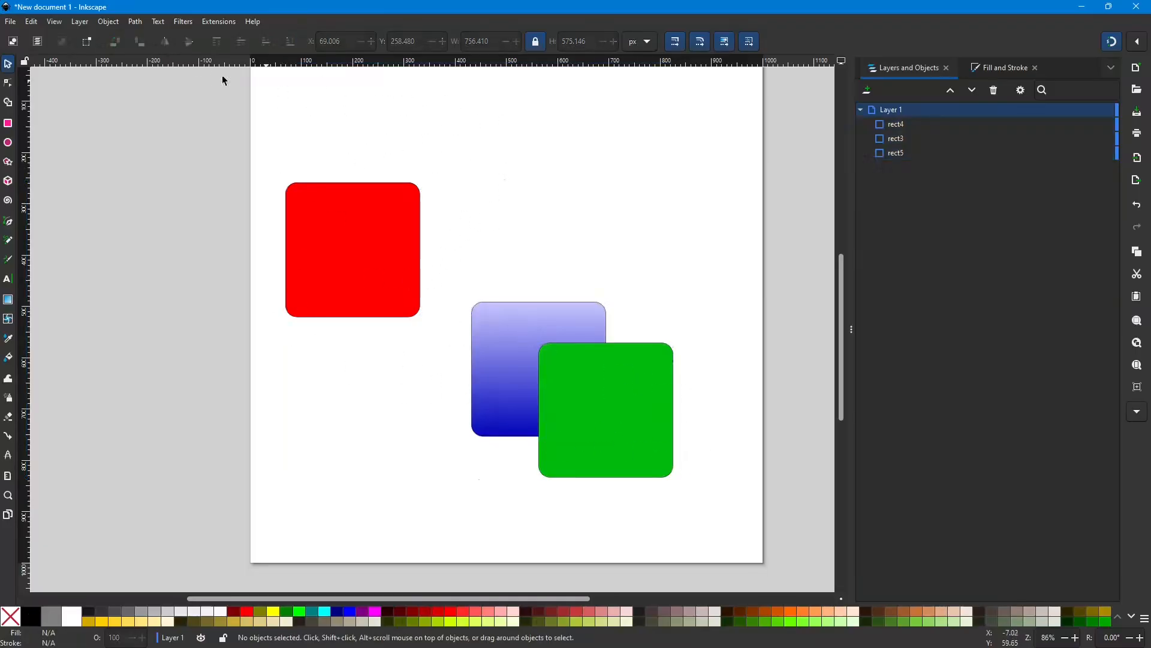
# Turn on touch selection, nudge the red square to about X 55, Y 255 px, and select all three squares with a box that only touches them.
pyautogui.click(87, 43)
pyautogui.moveTo(403, 251)
pyautogui.mouseDown()
pyautogui.moveTo(450, 283)
pyautogui.moveTo(396, 249)
pyautogui.mouseUp()
pyautogui.moveTo(392, 154); pyautogui.dragTo(560, 367)
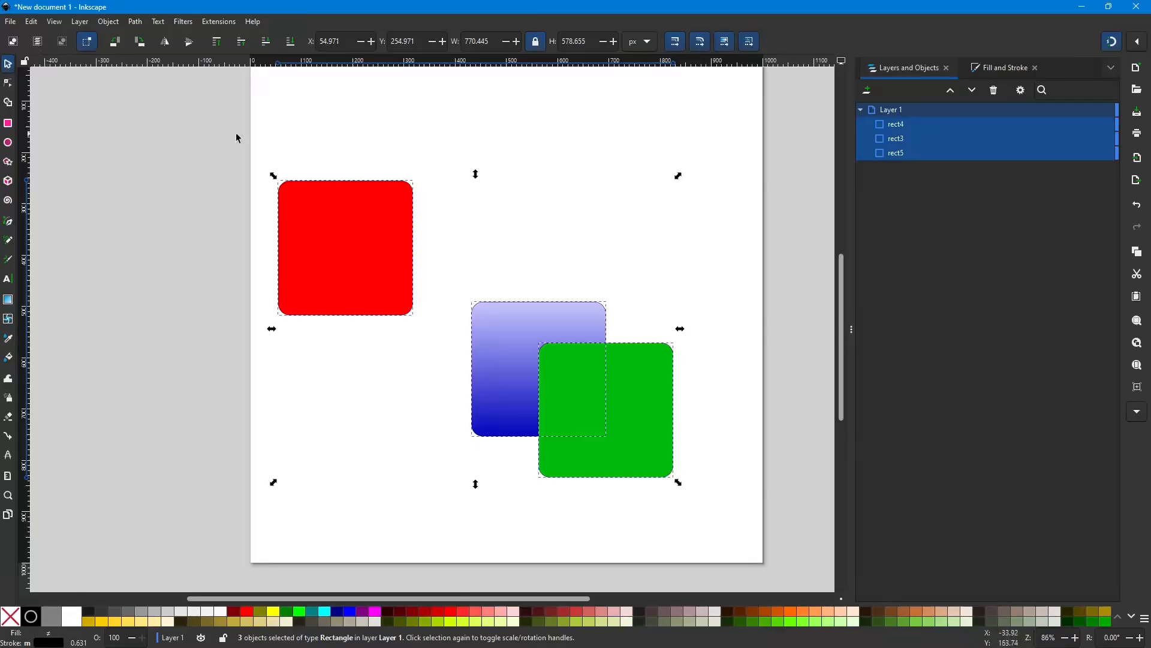
pyautogui.click(441, 184)
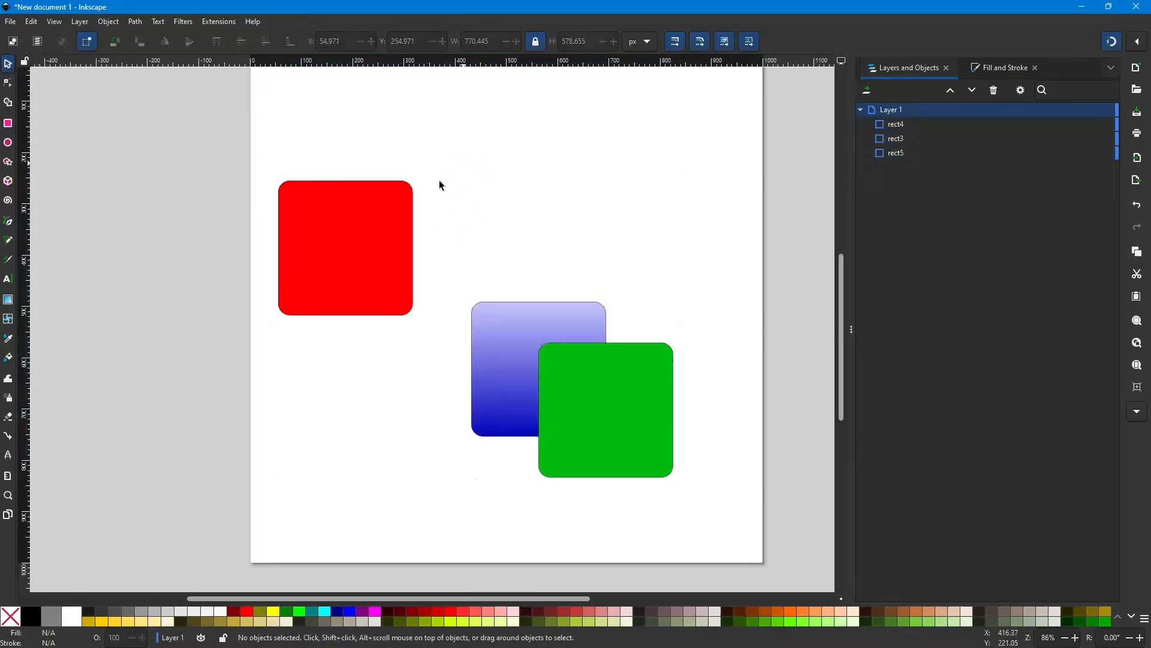
# Move the red square to about X 126, Y 270 px and, with touch selection off, select all three squares with an enclosing box.
pyautogui.moveTo(400, 234); pyautogui.dragTo(435, 241)
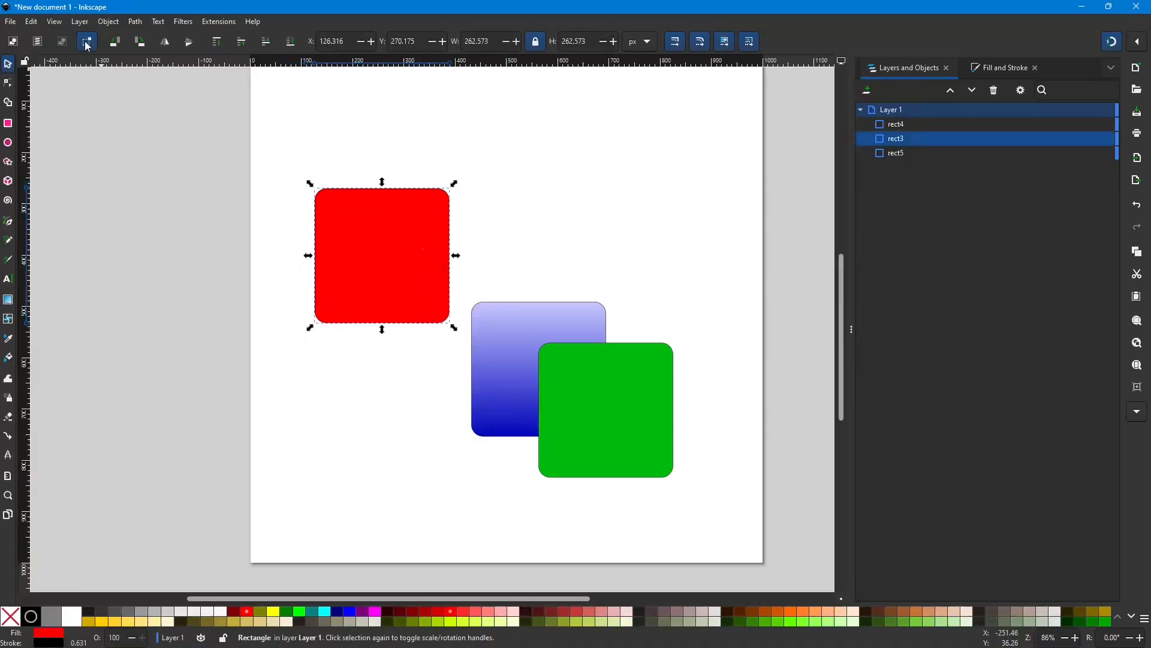
pyautogui.click(90, 102)
pyautogui.moveTo(307, 163); pyautogui.dragTo(682, 482)
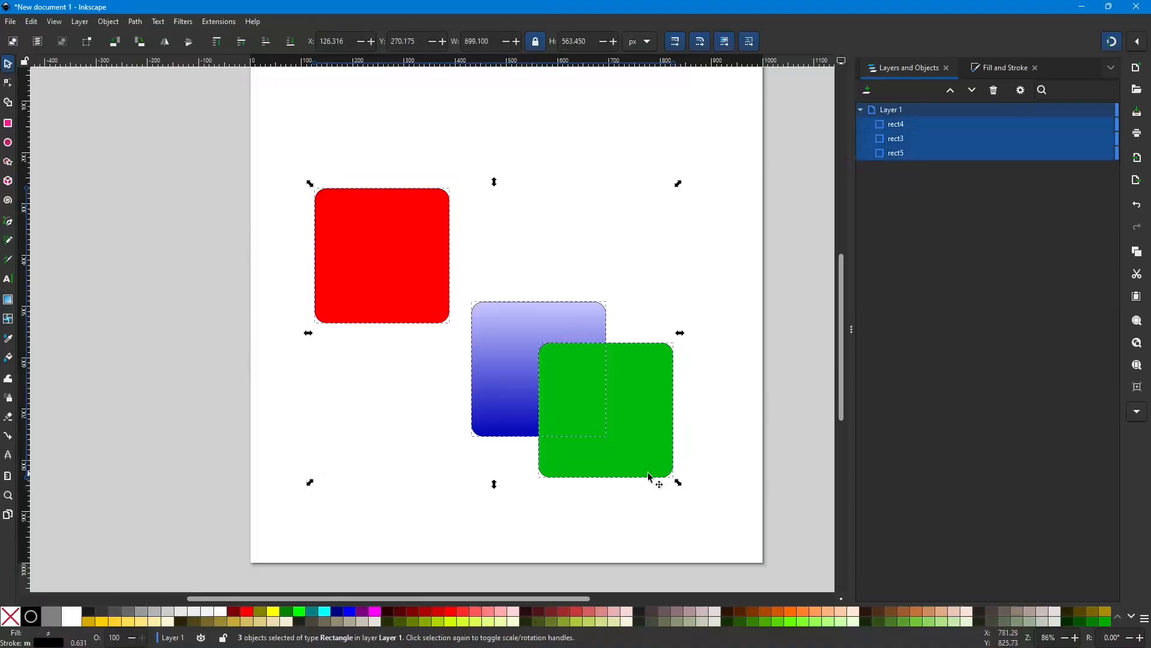
pyautogui.click(737, 360)
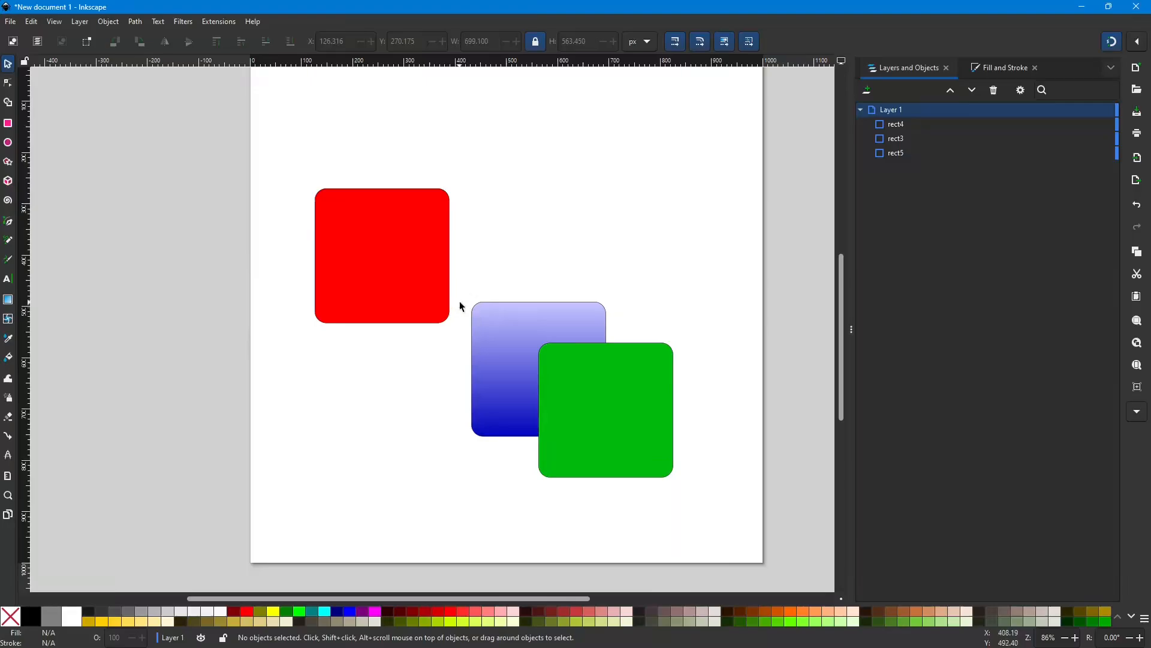
# Add the red, gradient and green squares to the selection one at a time, and clear the selection.
pyautogui.click(386, 257)
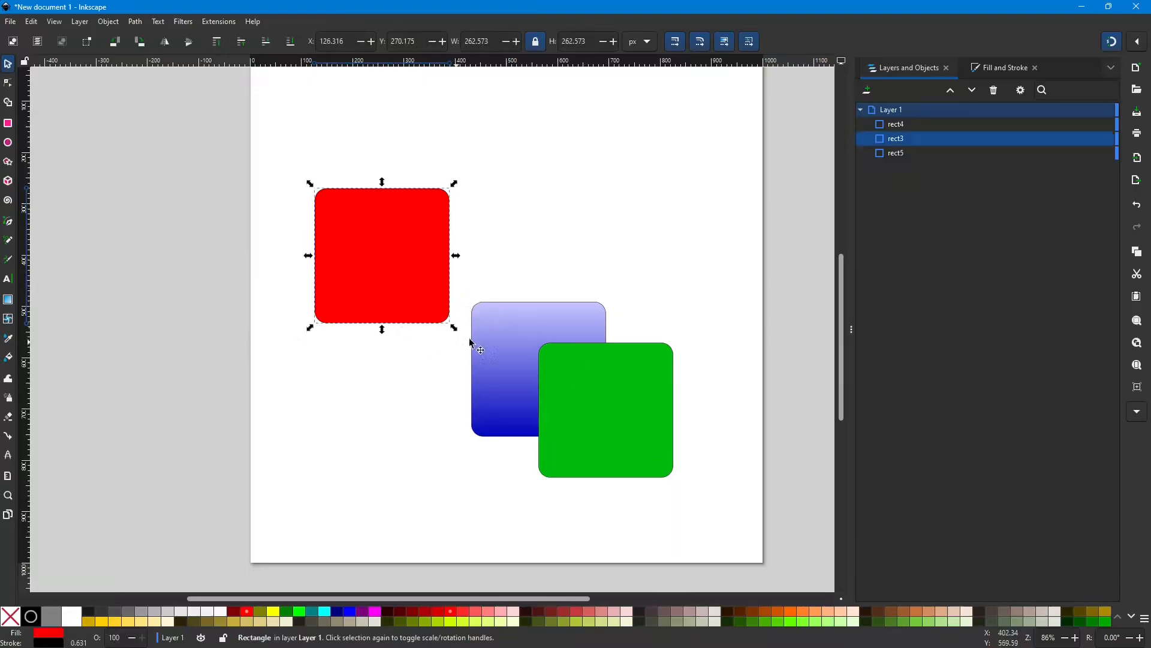
pyautogui.keyDown('shift'); pyautogui.click(503, 327); pyautogui.keyUp('shift')
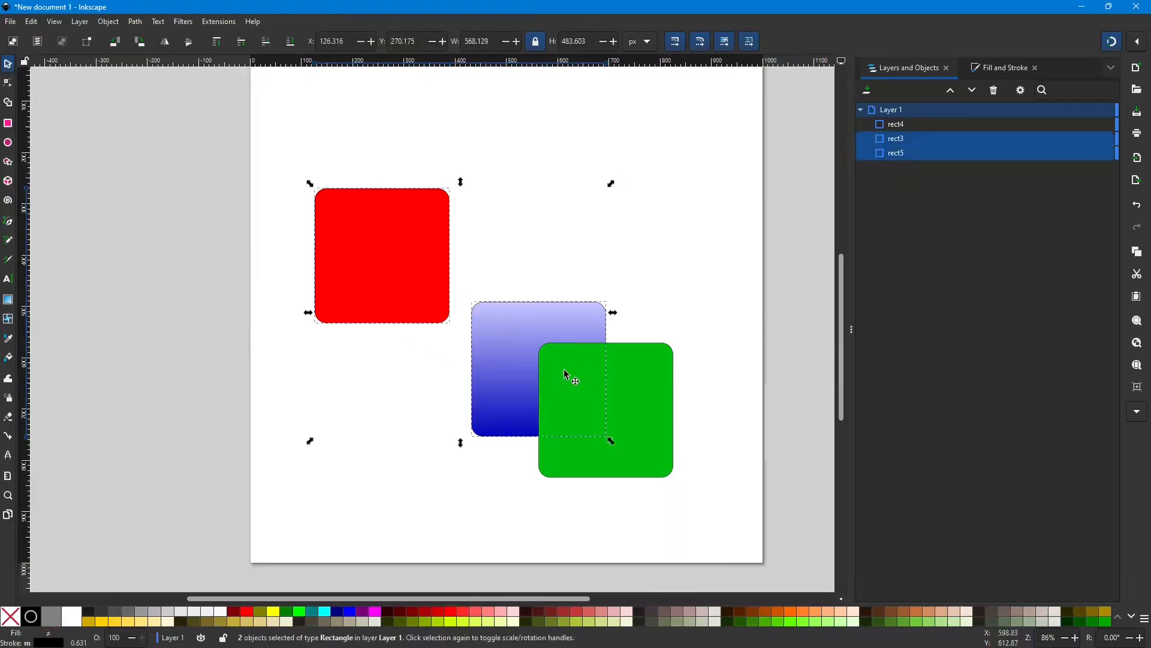
pyautogui.keyDown('shift'); pyautogui.click(656, 411); pyautogui.keyUp('shift')
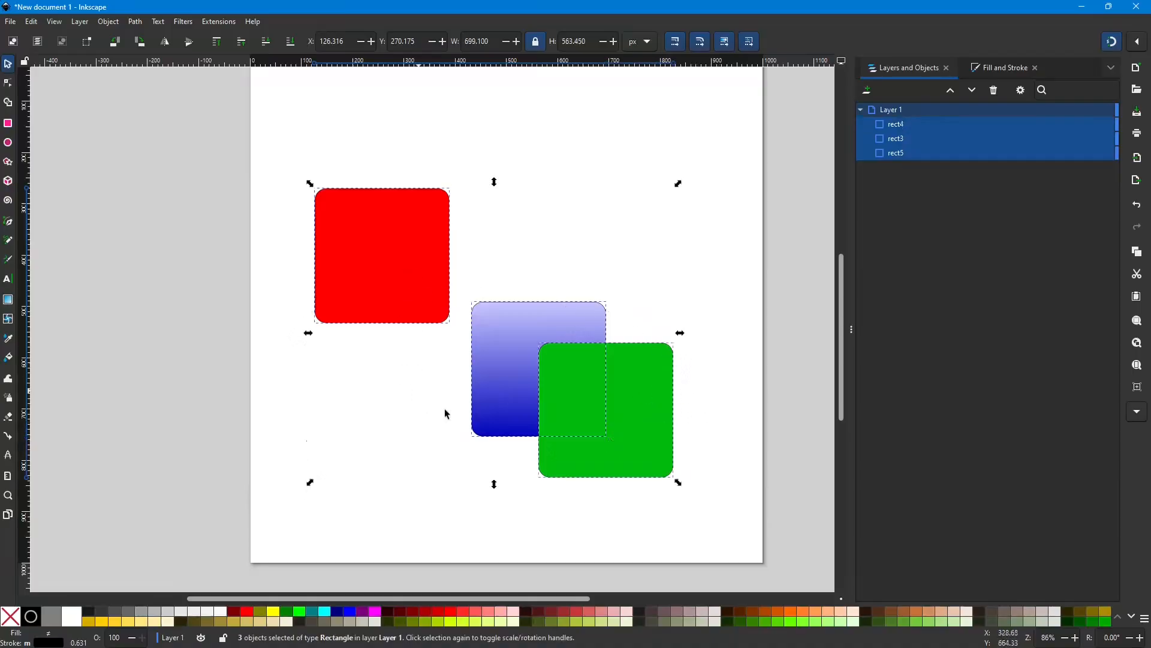
pyautogui.click(382, 155)
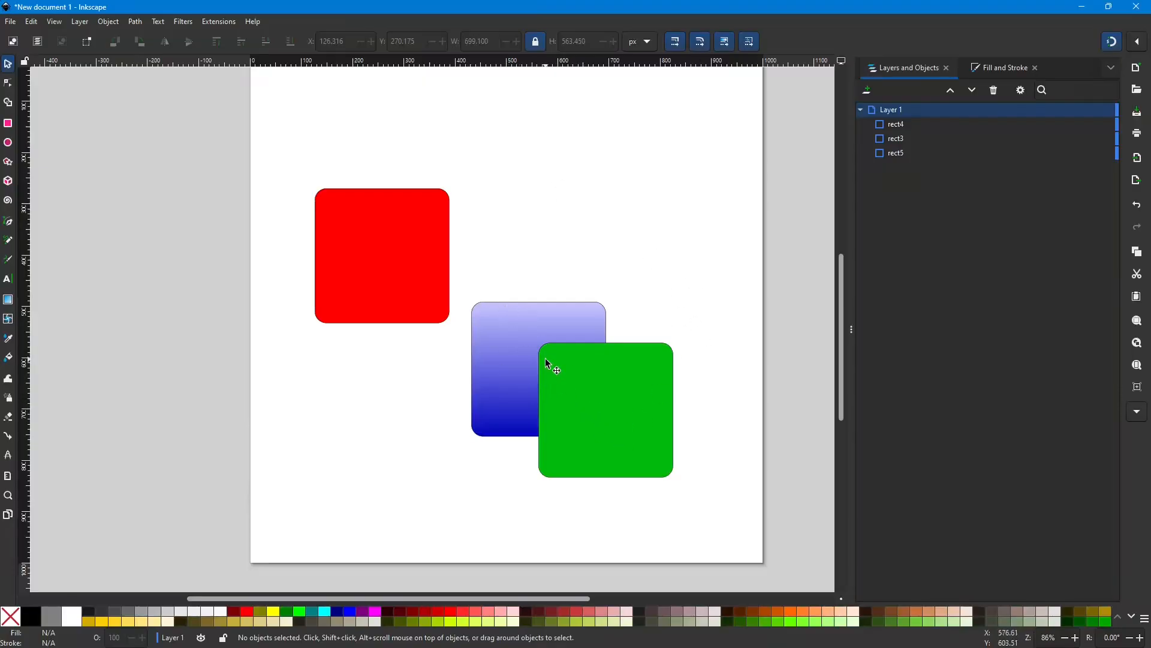
# Move the red square to about X 63, Y 244 px and temporarily use touch selection to select all three squares with a partial box.
pyautogui.moveTo(353, 271); pyautogui.dragTo(321, 258)
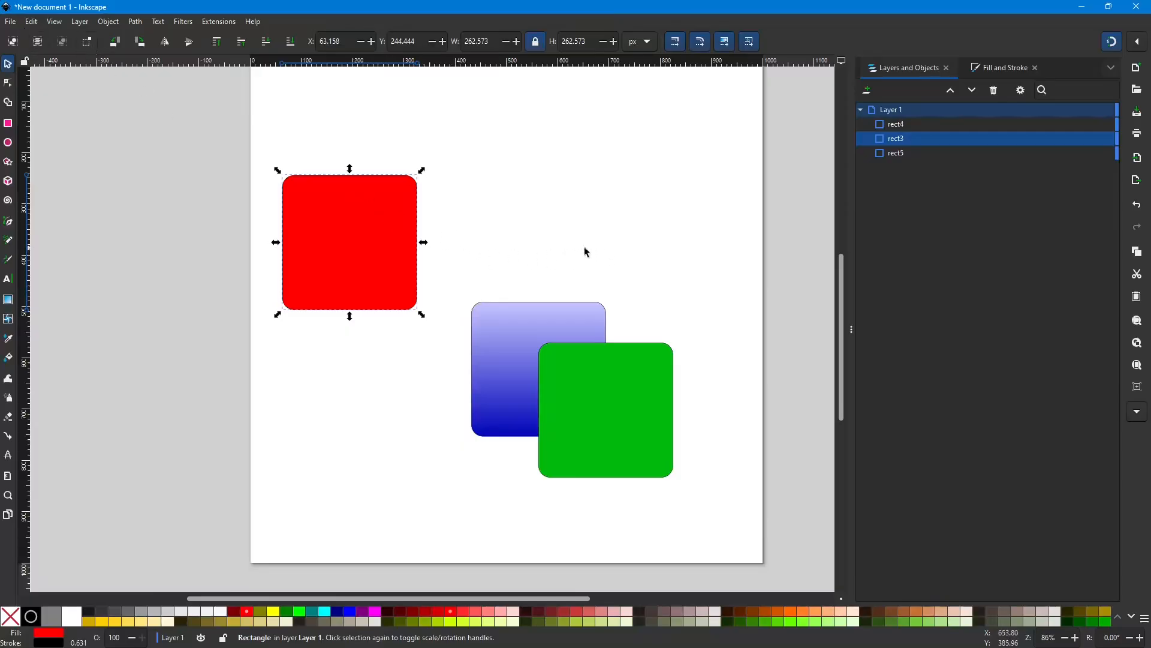
pyautogui.click(525, 212)
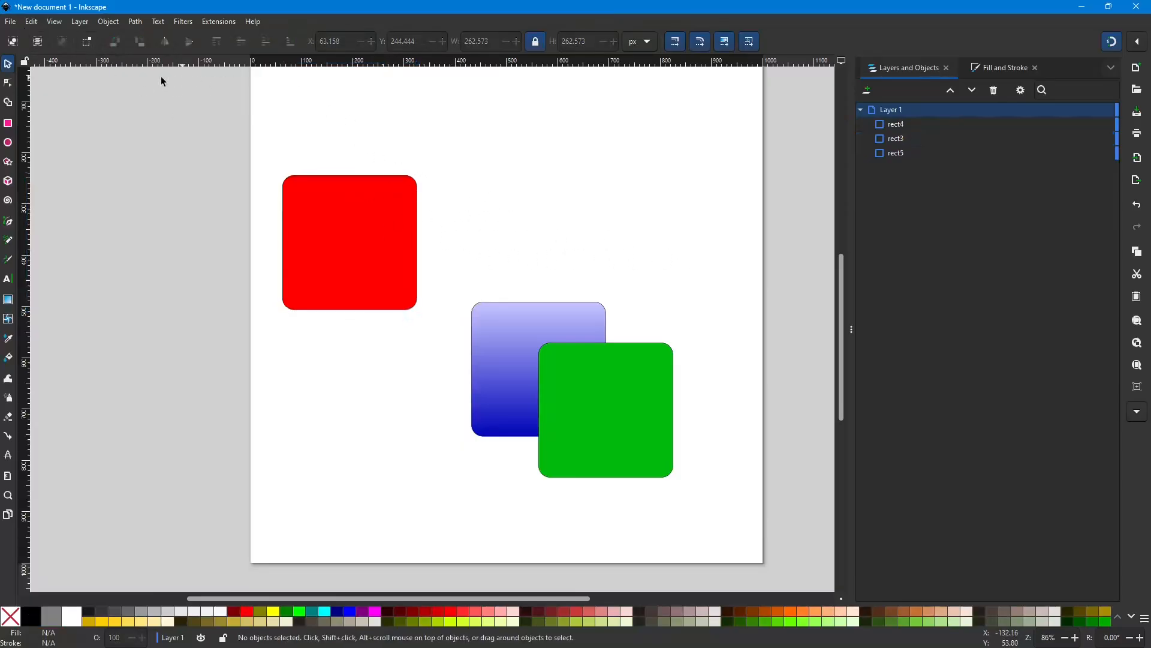
pyautogui.click(88, 42)
pyautogui.moveTo(408, 152); pyautogui.dragTo(554, 382)
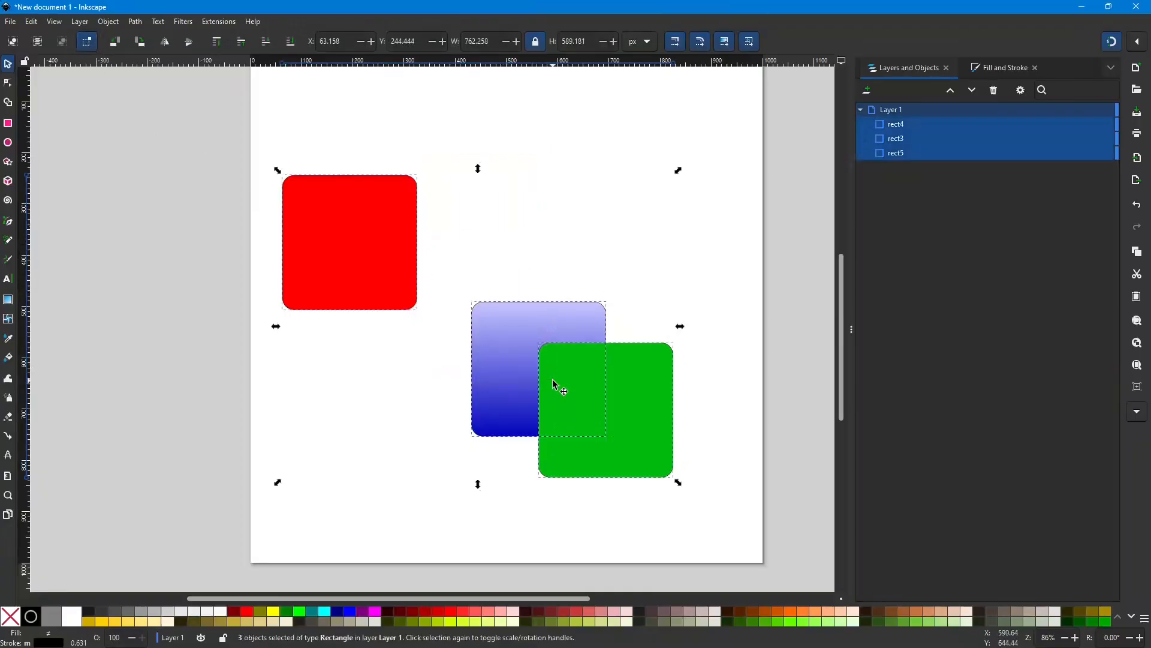
pyautogui.click(82, 41)
pyautogui.click(304, 134)
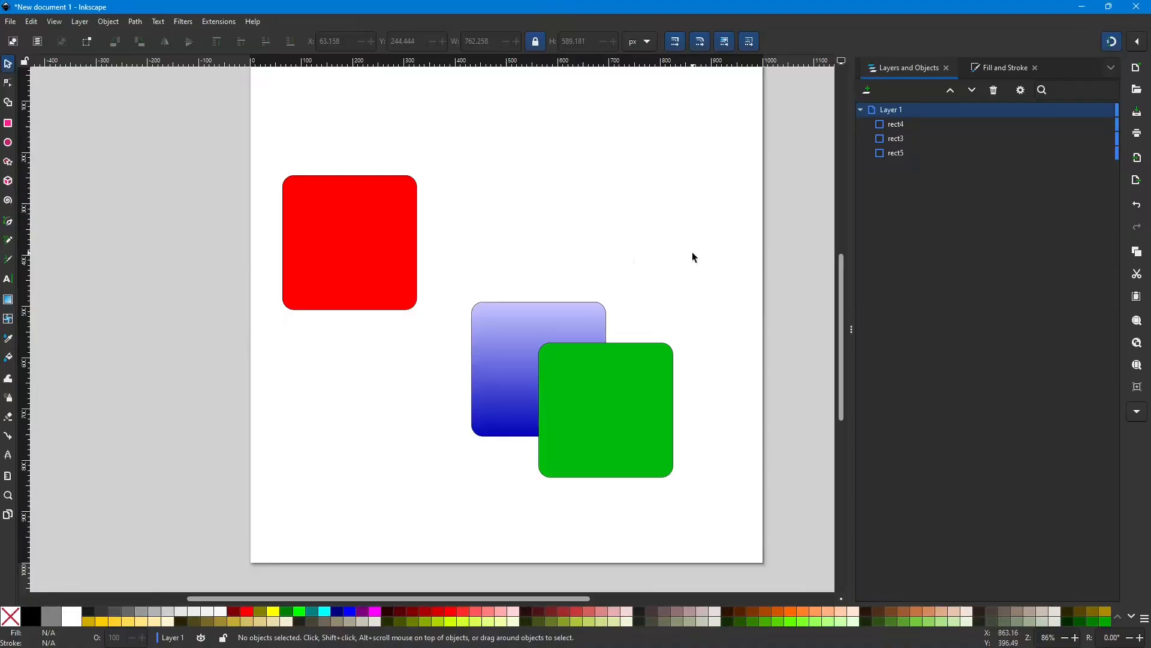
# Delete the red square and move the green square to the upper left of the gradient square, at about X 143, Y 306 px.
pyautogui.click(377, 219)
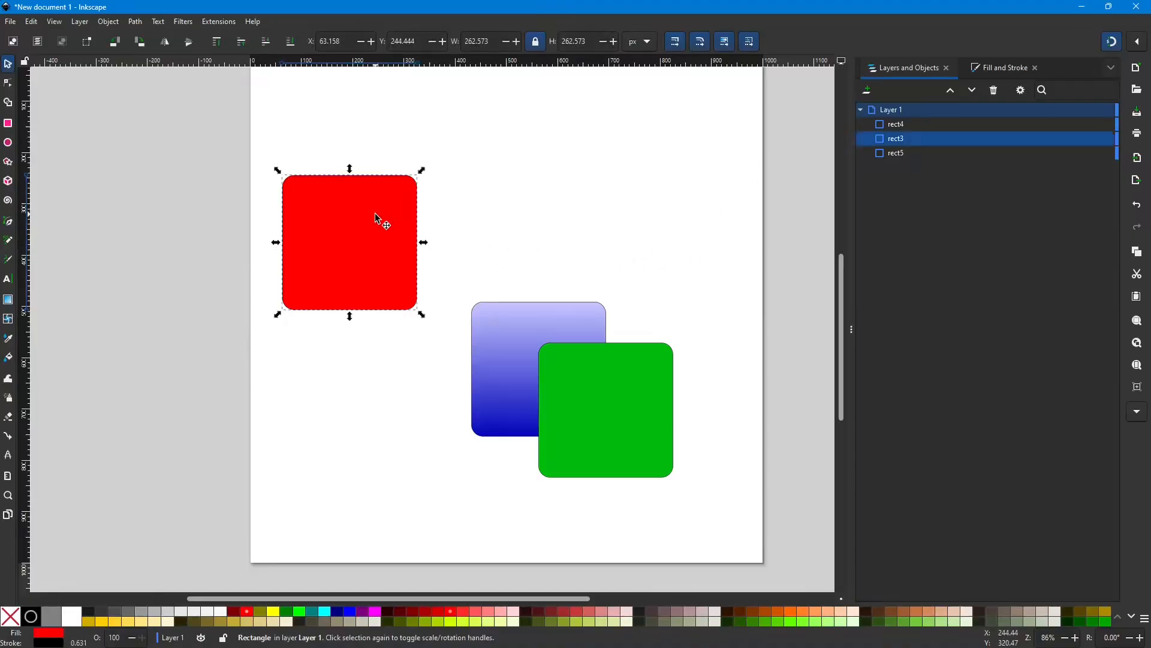
pyautogui.press('Delete')
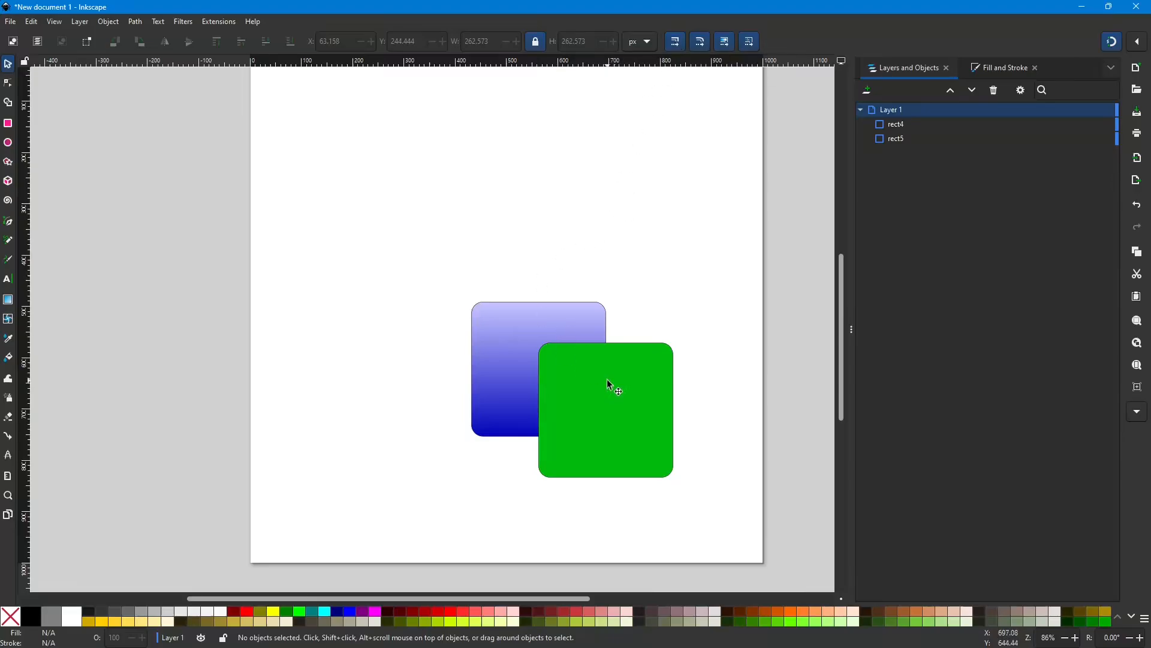
pyautogui.moveTo(619, 400); pyautogui.dragTo(406, 273)
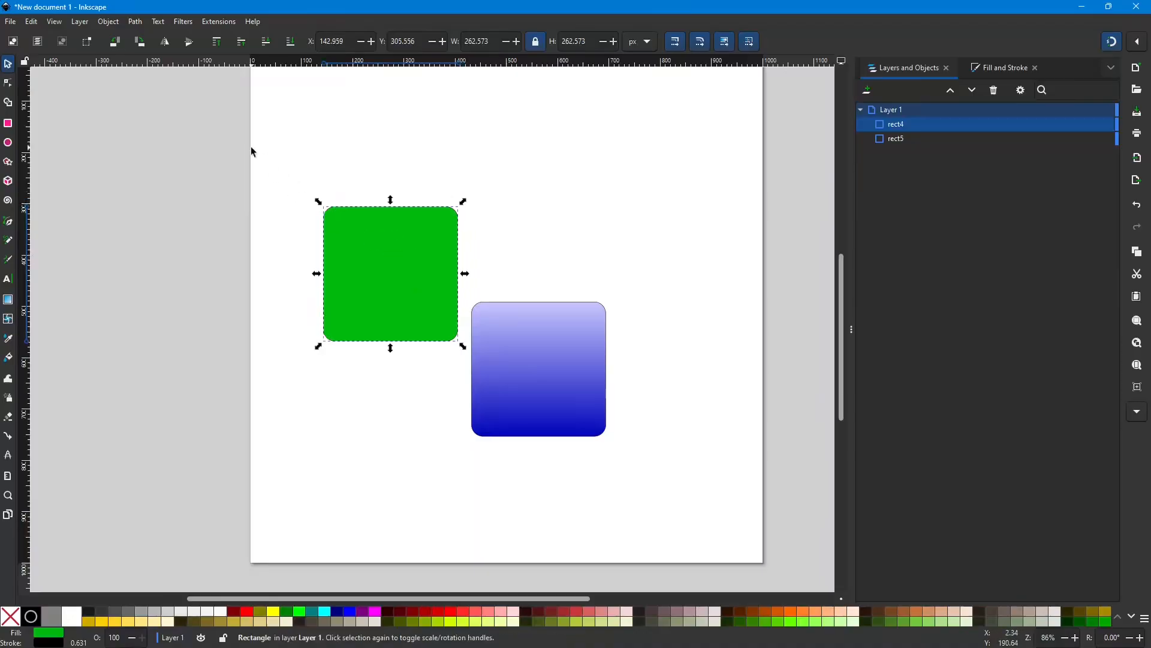
# Box-select the green and gradient squares and move them together to about X 242, Y 271 px.
pyautogui.moveTo(252, 148); pyautogui.dragTo(643, 471)
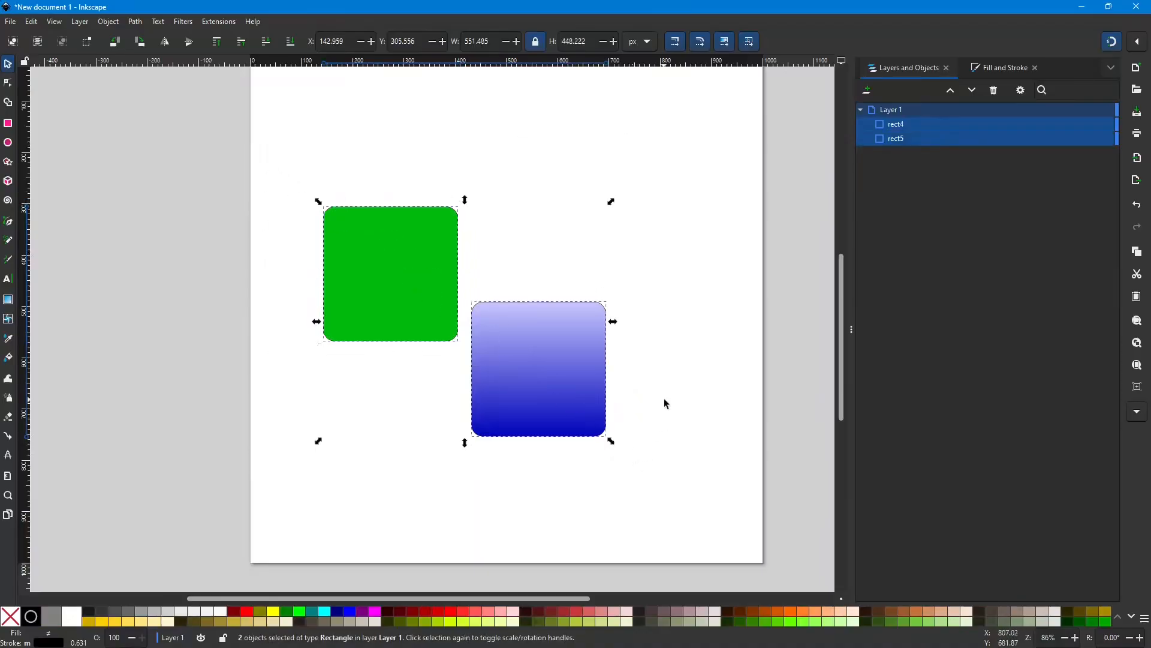
pyautogui.scroll(-1, 664, 399)
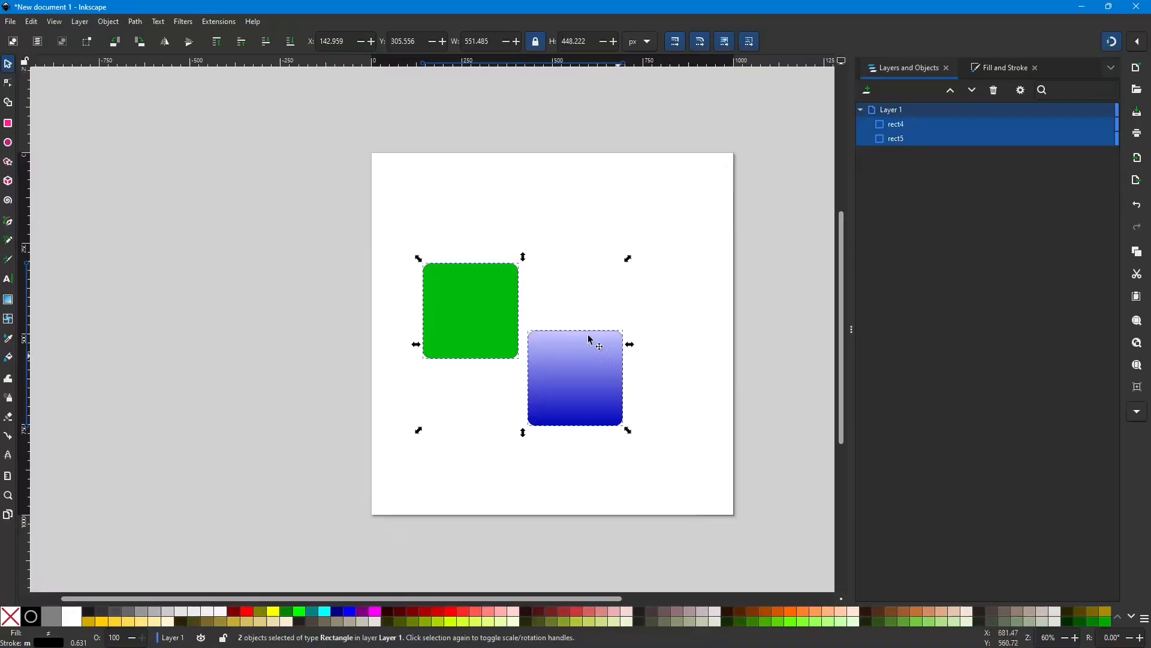
pyautogui.click(396, 234)
pyautogui.moveTo(393, 232); pyautogui.dragTo(651, 453)
pyautogui.moveTo(540, 355); pyautogui.dragTo(576, 343)
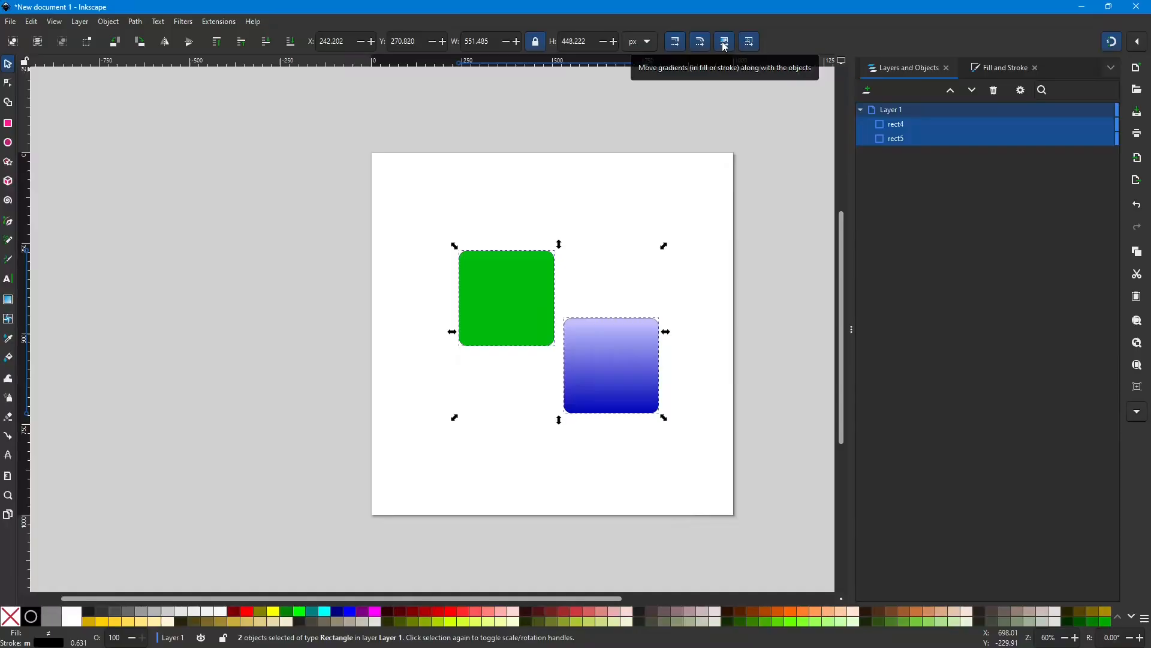
# Delete the green square and move the gradient square to about X 331, Y 319 px.
pyautogui.click(630, 256)
pyautogui.moveTo(523, 292); pyautogui.dragTo(365, 231)
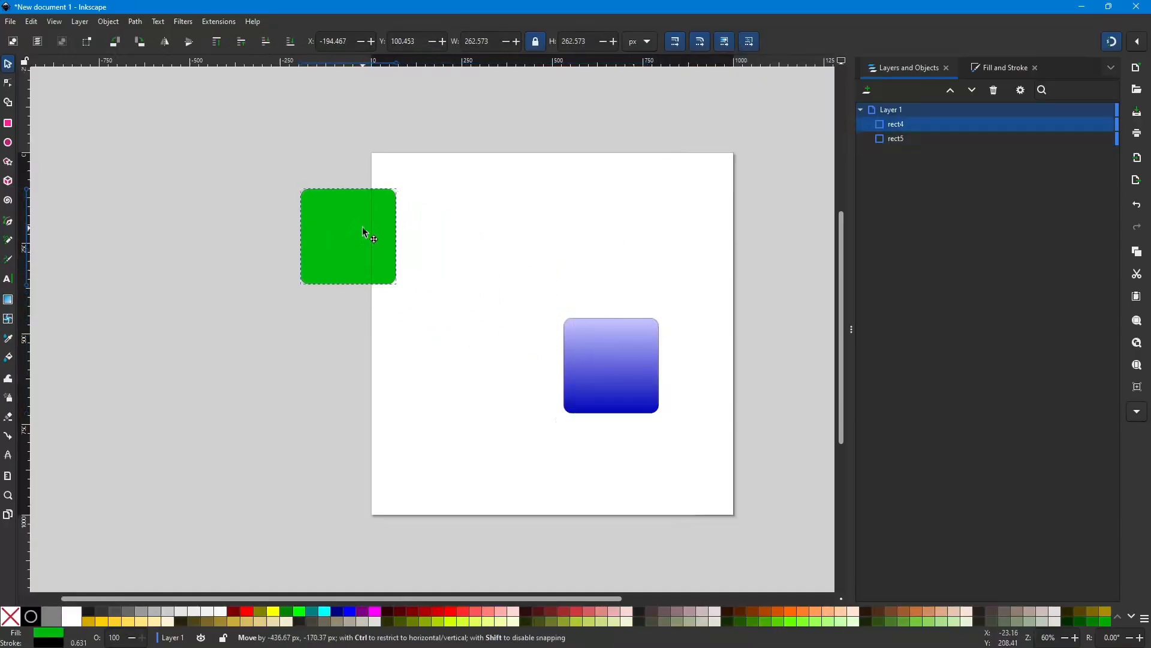
pyautogui.moveTo(581, 365); pyautogui.dragTo(519, 320)
pyautogui.click(312, 232)
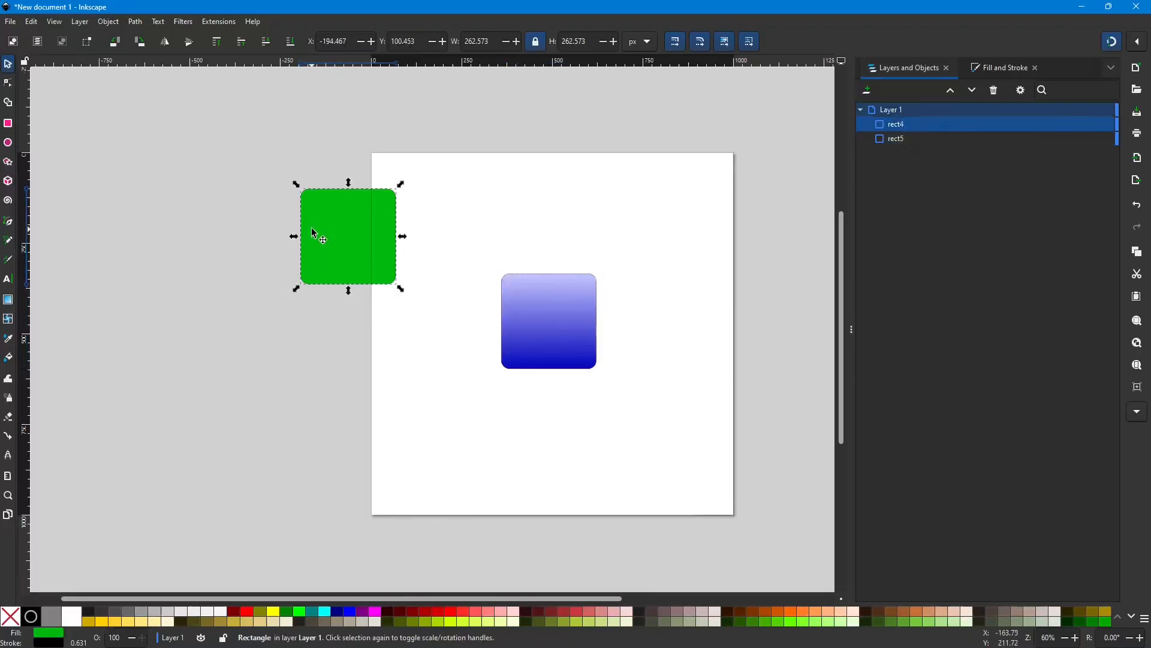
pyautogui.press('Delete')
pyautogui.moveTo(555, 312)
pyautogui.mouseDown()
pyautogui.moveTo(520, 303)
pyautogui.moveTo(555, 303)
pyautogui.moveTo(545, 306)
pyautogui.mouseUp()
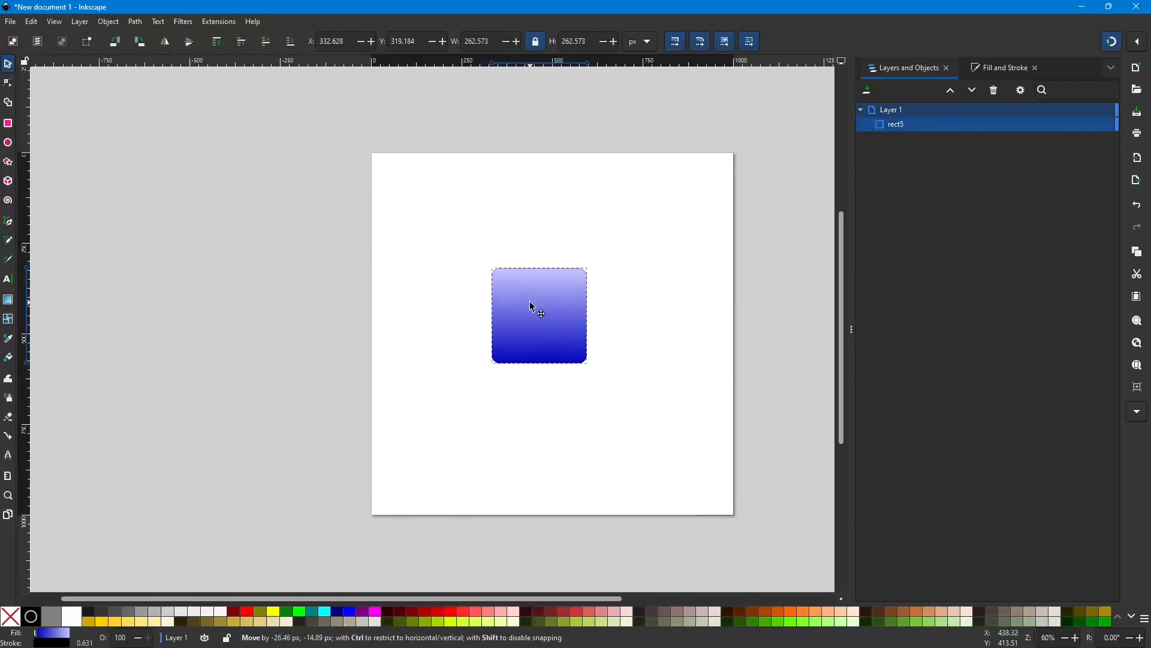
pyautogui.click(564, 320)
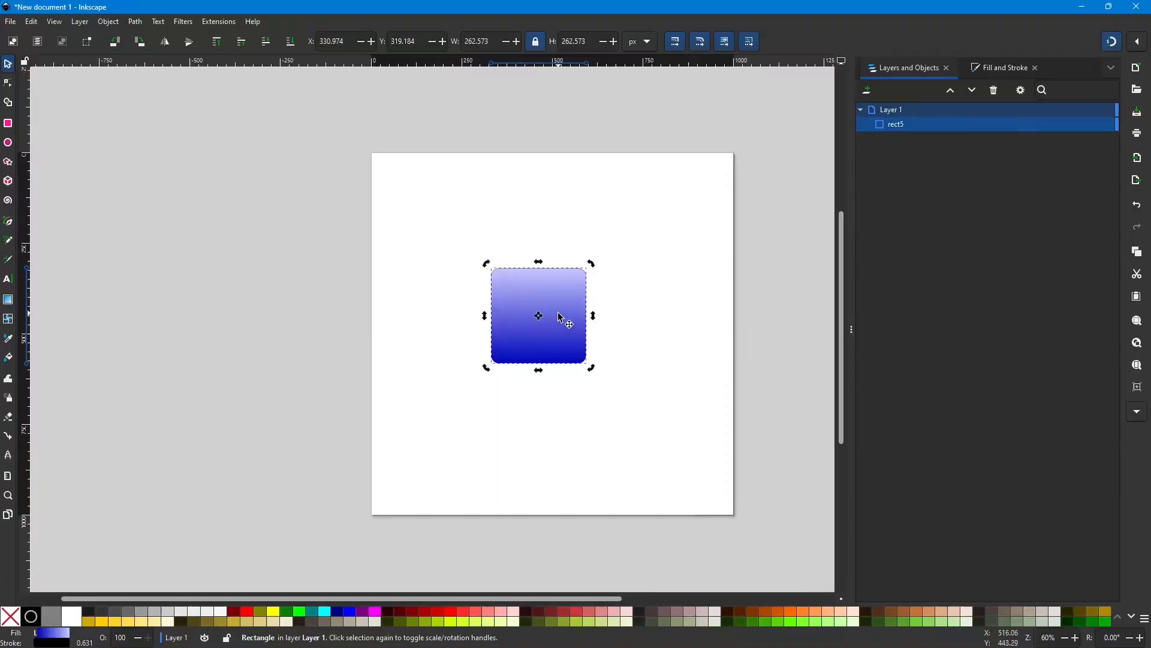
# Examine the gradient square's handles with the Node tool and return to the Selector tool.
pyautogui.click(7, 82)
pyautogui.click(642, 312)
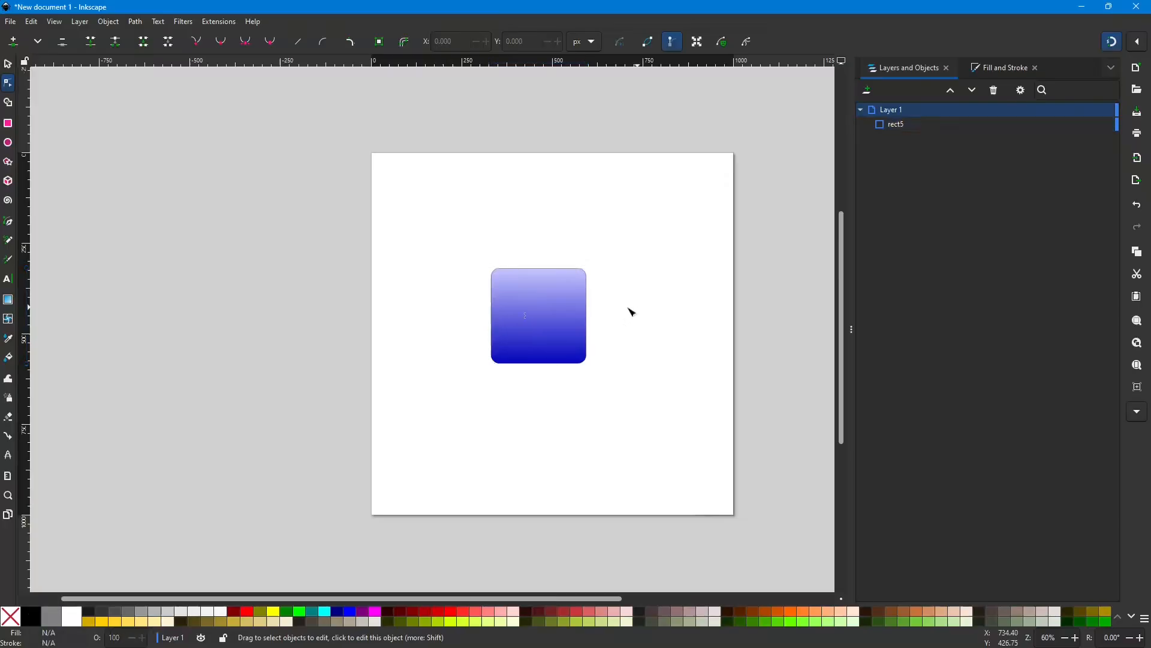
pyautogui.click(552, 307)
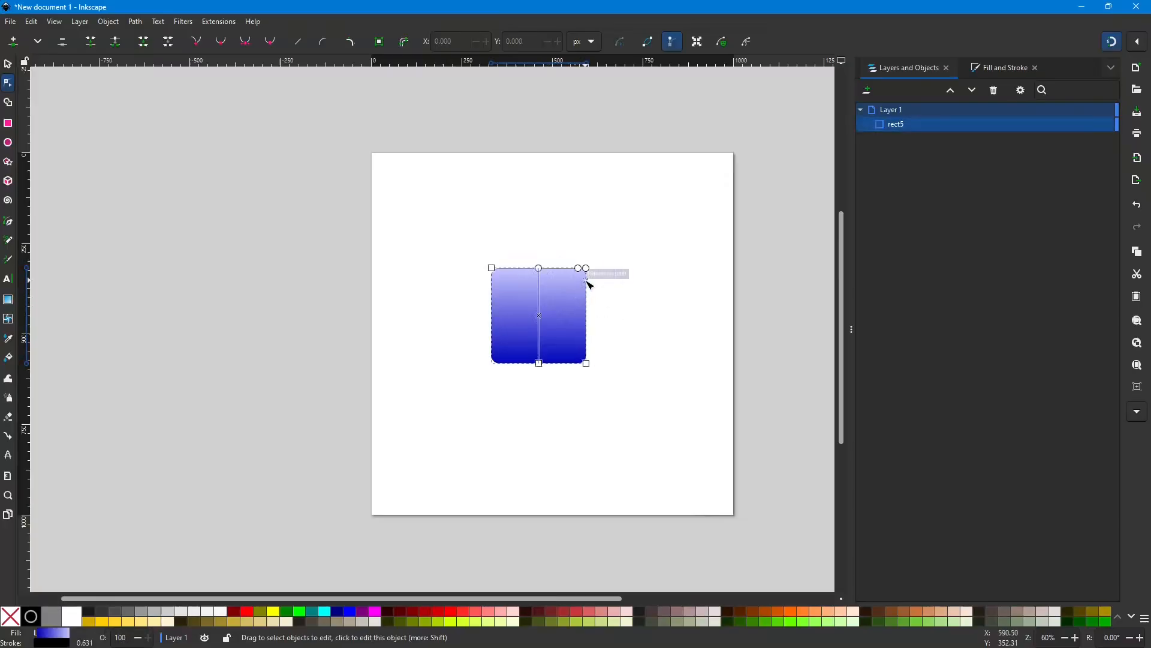
pyautogui.click(8, 63)
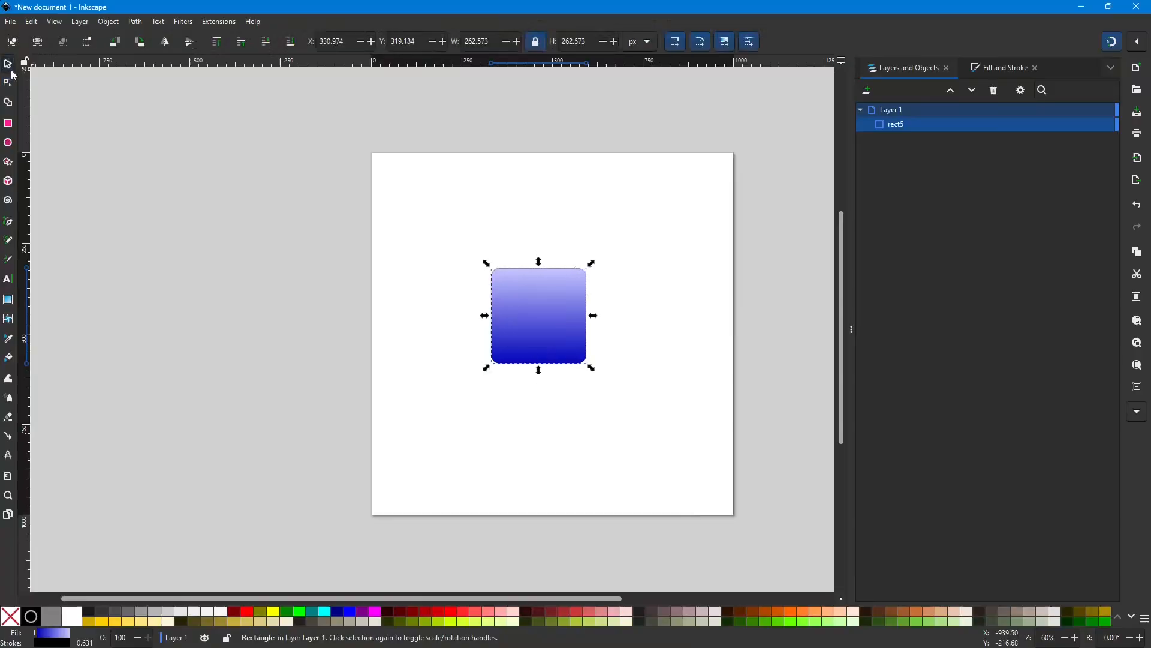
# Scale the gradient square up to about 858 px and back to about 411 px, placing it at about X 276, Y 296 px.
pyautogui.moveTo(592, 269); pyautogui.dragTo(759, 162)
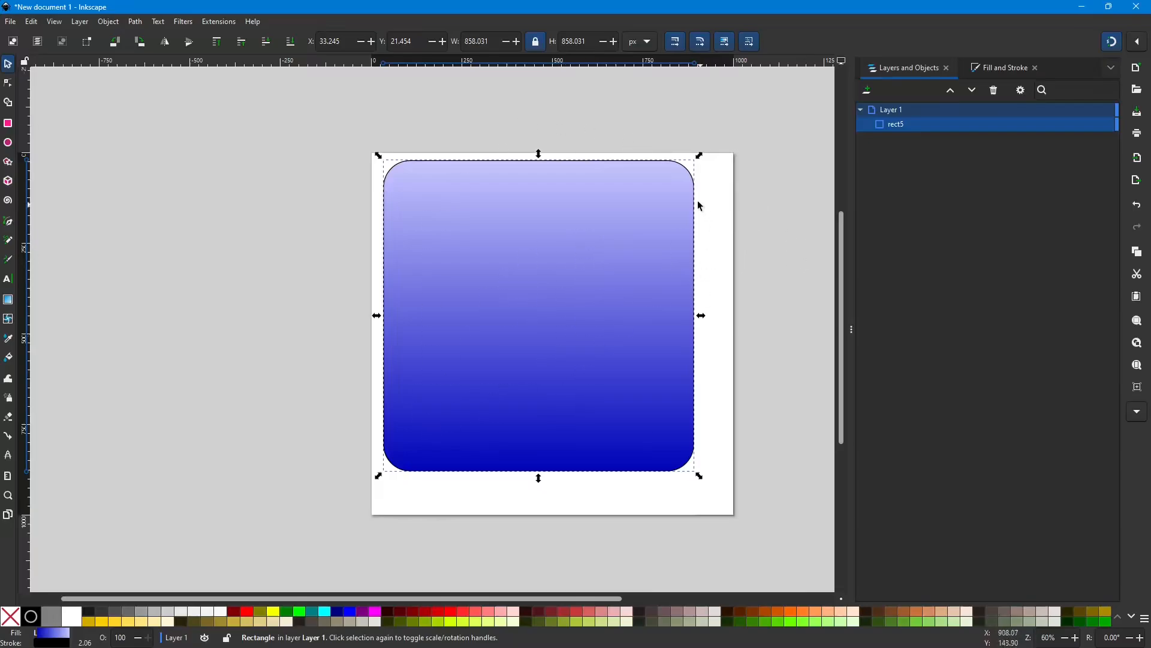
pyautogui.moveTo(699, 155); pyautogui.dragTo(660, 244)
pyautogui.moveTo(566, 318)
pyautogui.mouseDown()
pyautogui.moveTo(595, 339)
pyautogui.moveTo(568, 339)
pyautogui.mouseUp()
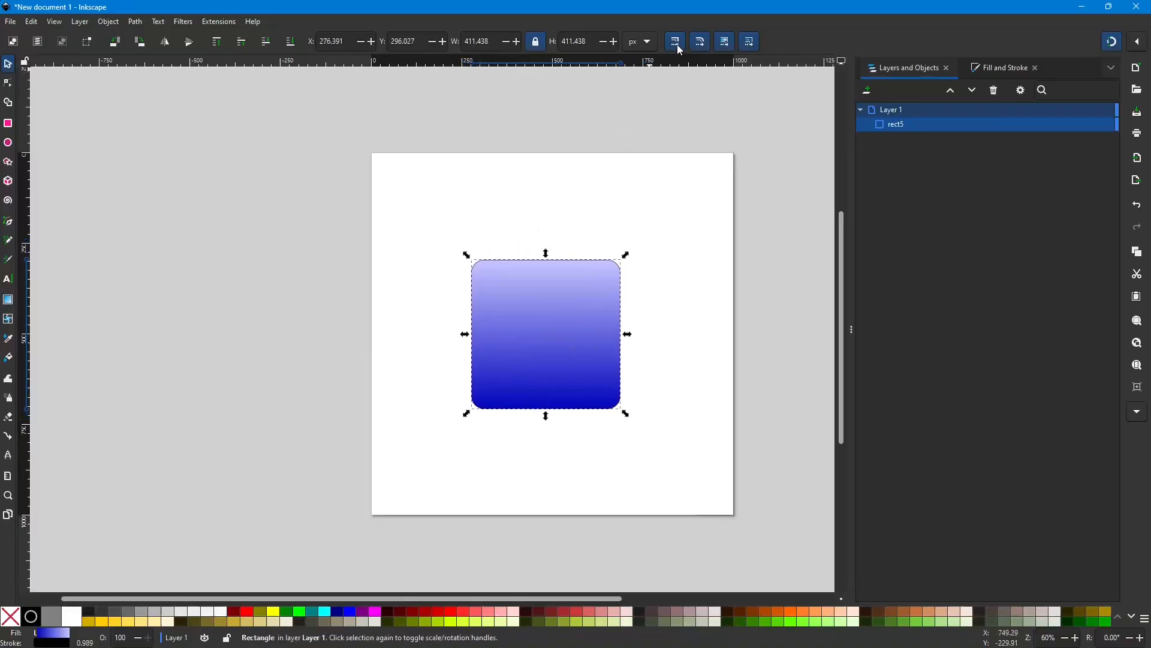
# Turn off moving gradients with objects and scale the square about its centre to about 134 px, 400 px and finally 58 px.
pyautogui.click(730, 46)
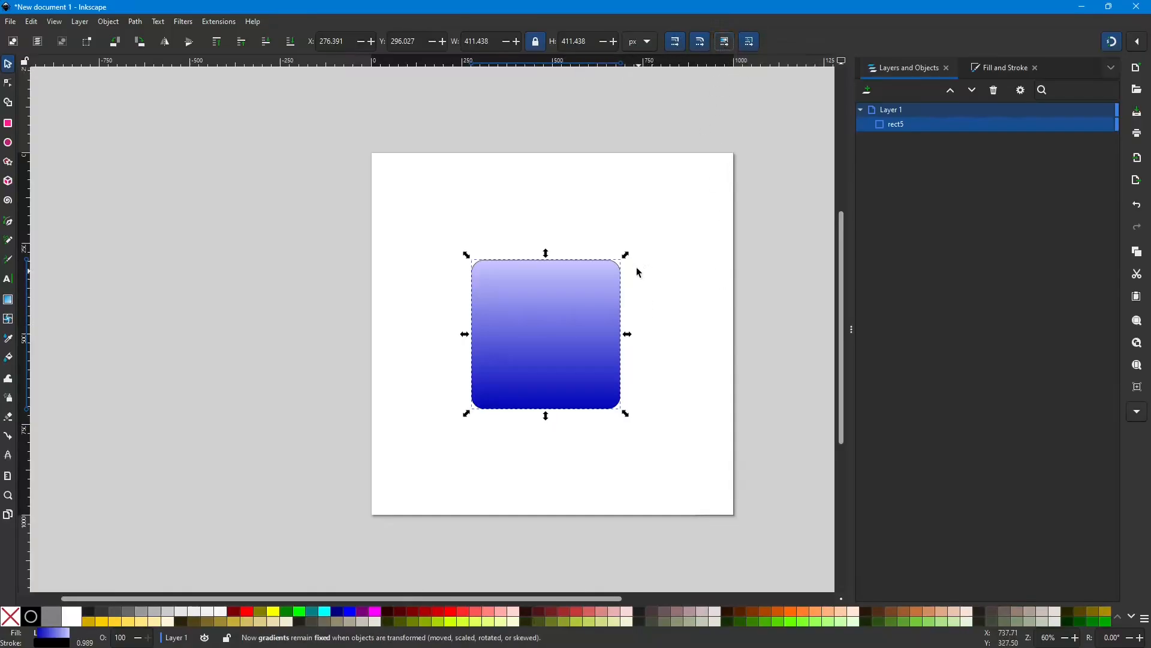
pyautogui.moveTo(627, 256); pyautogui.dragTo(242, 308)
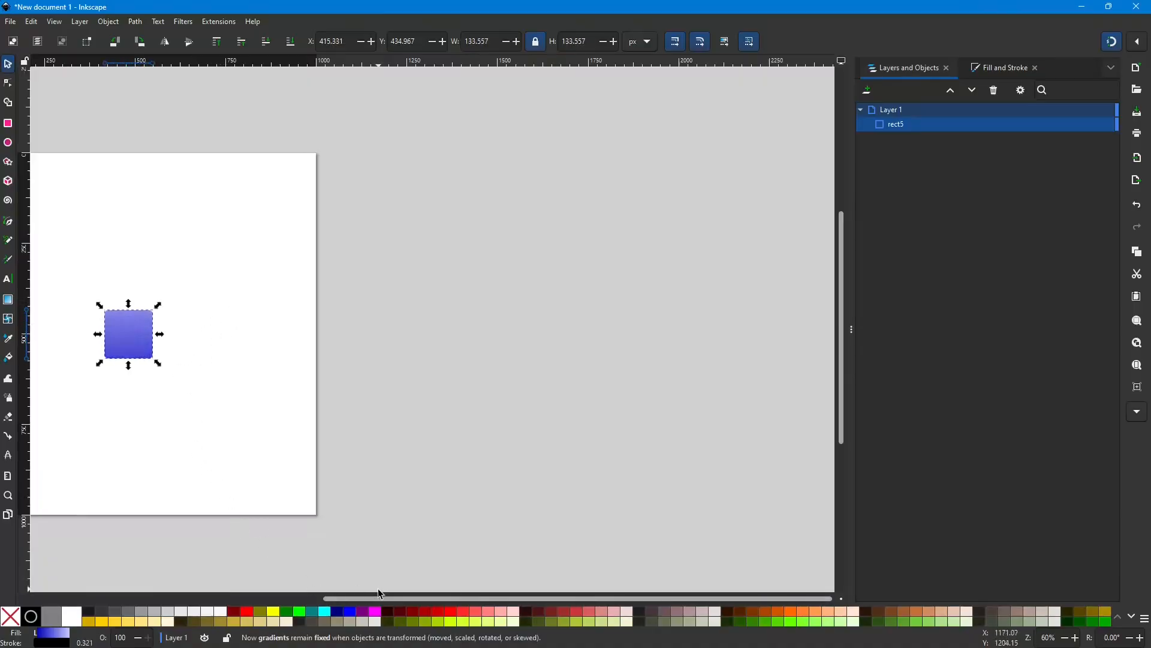
pyautogui.moveTo(381, 593); pyautogui.dragTo(288, 599)
pyautogui.scroll(3, 240, 397)
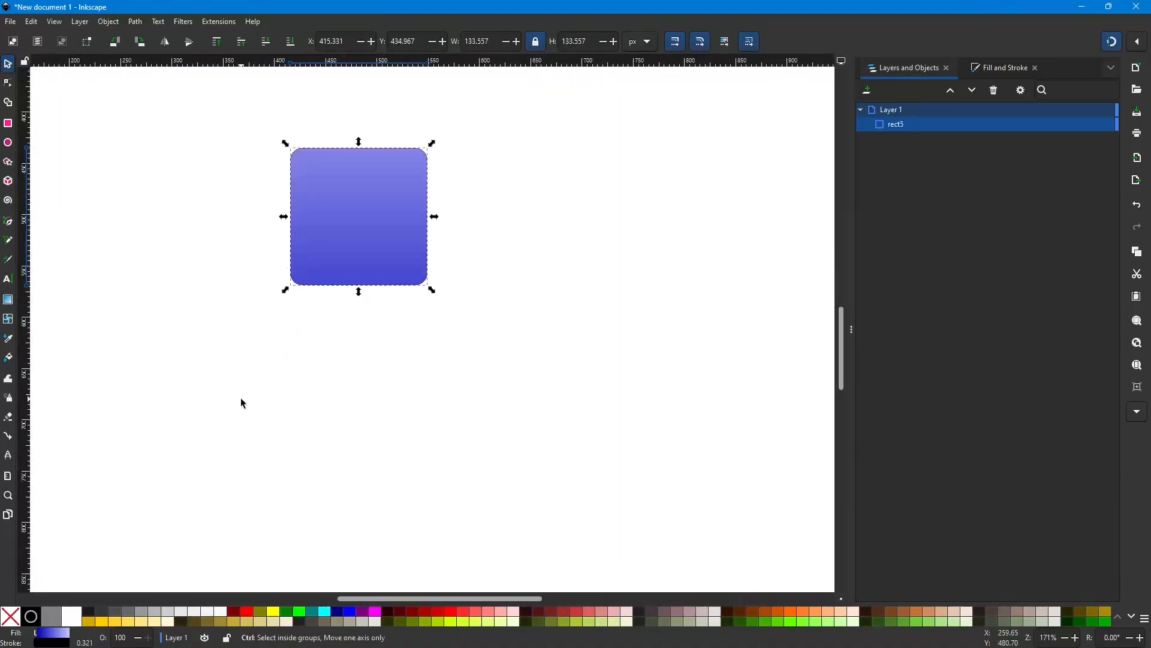
pyautogui.scroll(4, 264, 394)
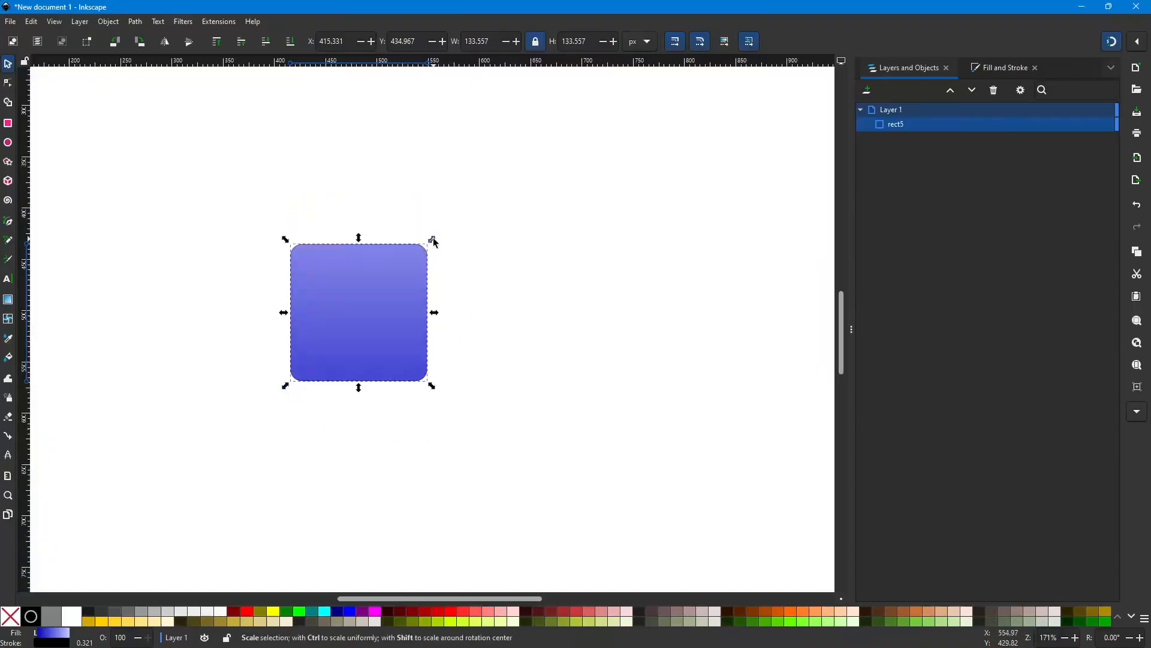
pyautogui.moveTo(435, 243); pyautogui.dragTo(646, 102)
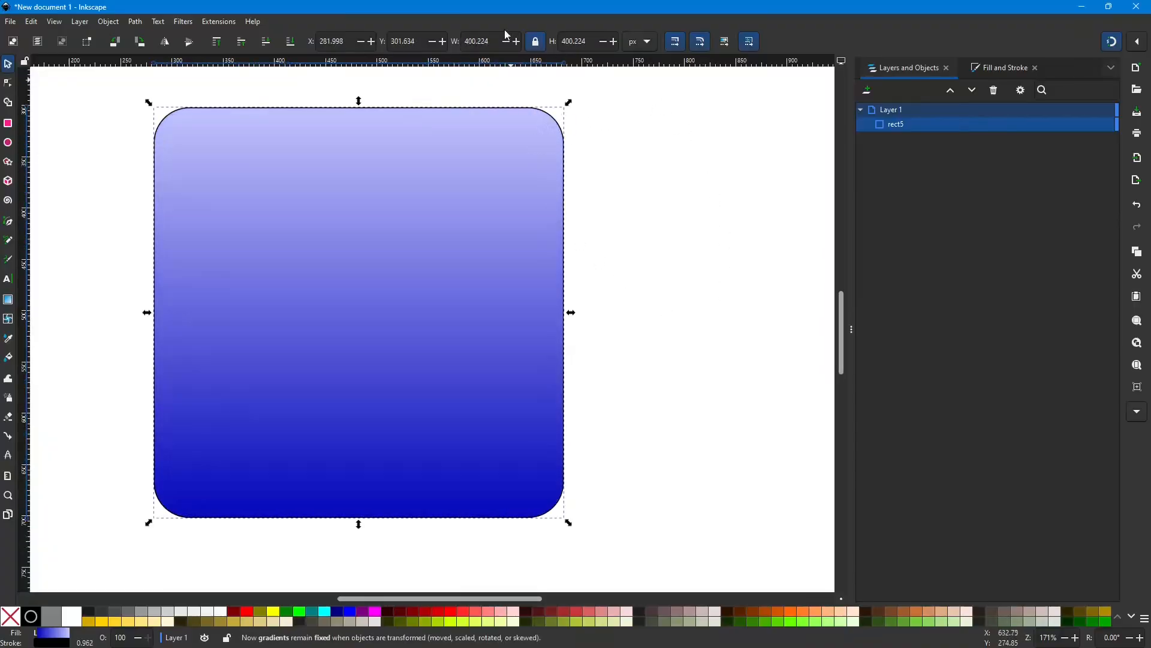
pyautogui.moveTo(567, 103); pyautogui.dragTo(455, 281)
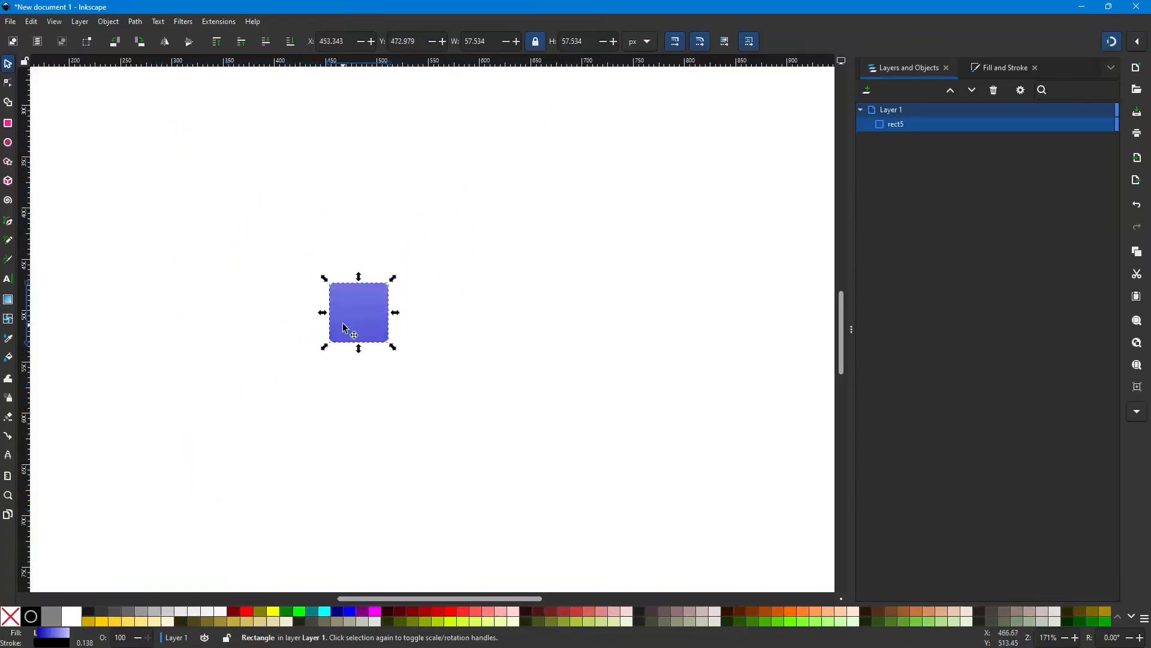
# Examine the shrunken square's fill up close and compare its size with the gradient line using the Gradient tool.
pyautogui.scroll(4, 346, 329)
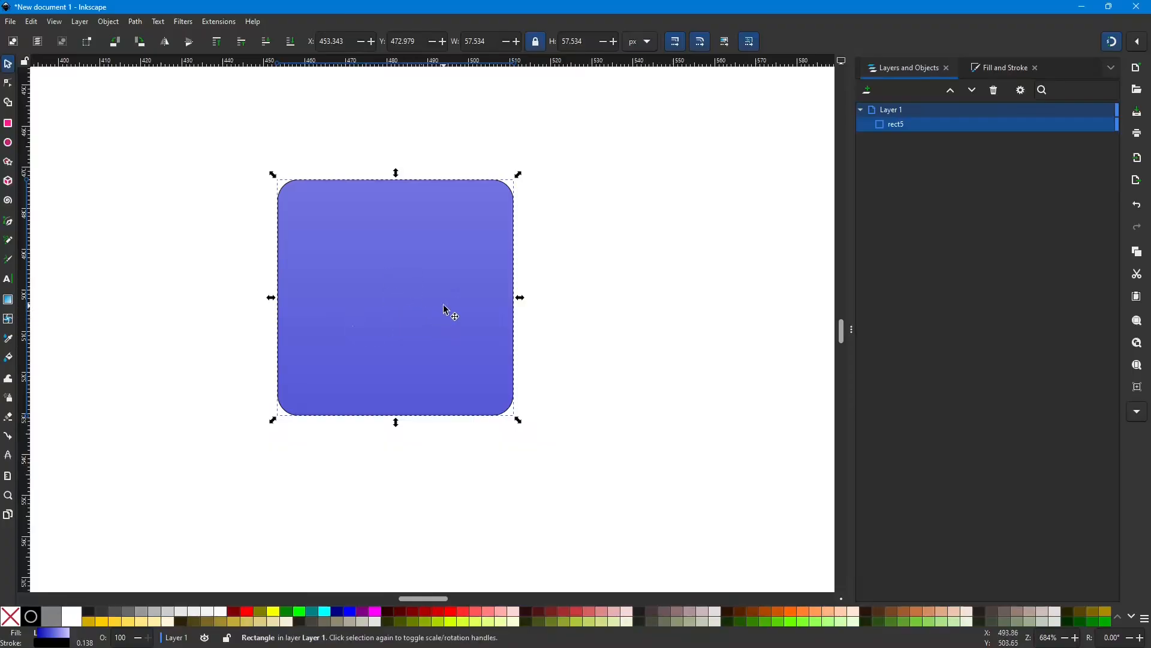
pyautogui.scroll(-1, 444, 312)
pyautogui.click(433, 276)
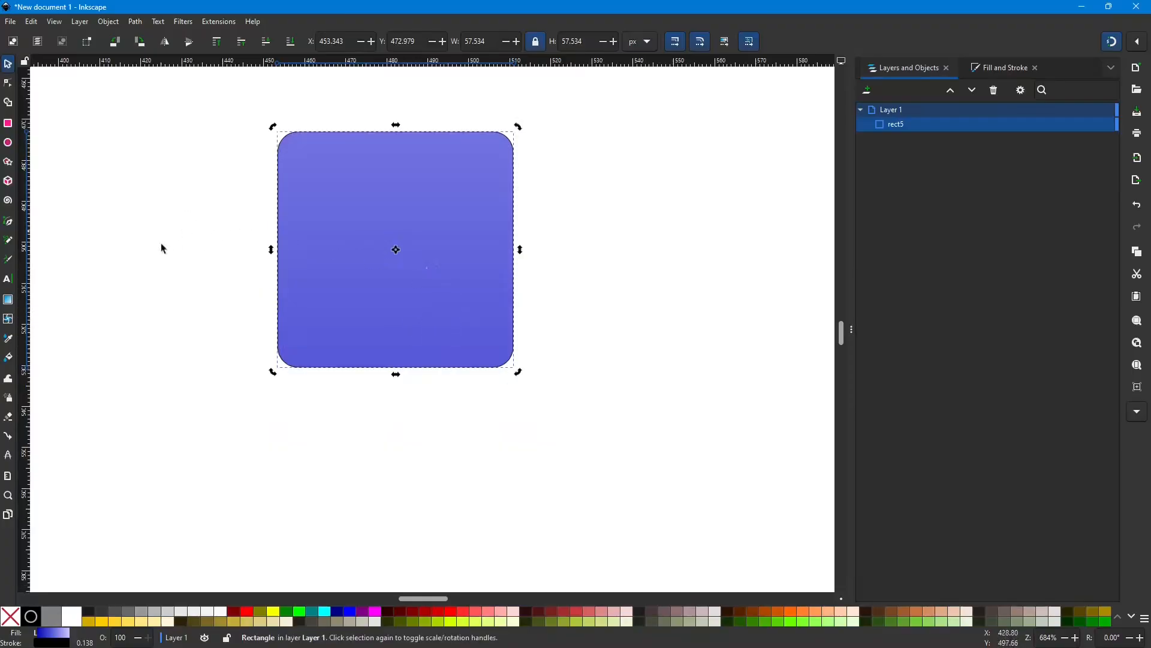
pyautogui.click(8, 300)
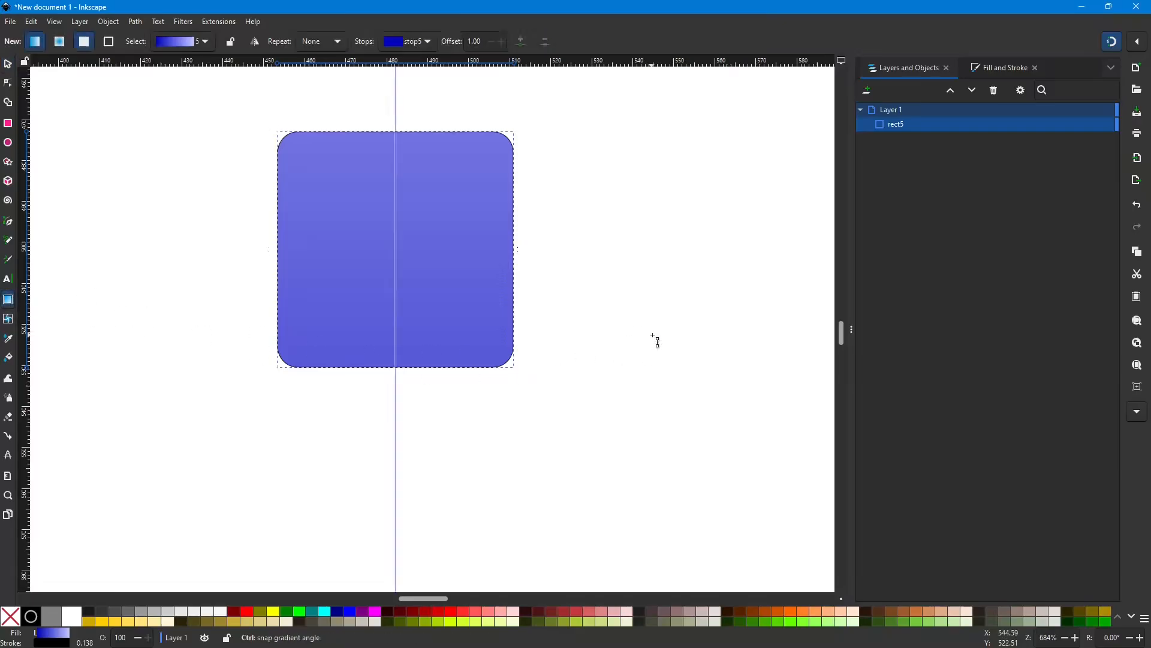
pyautogui.scroll(-4, 655, 340)
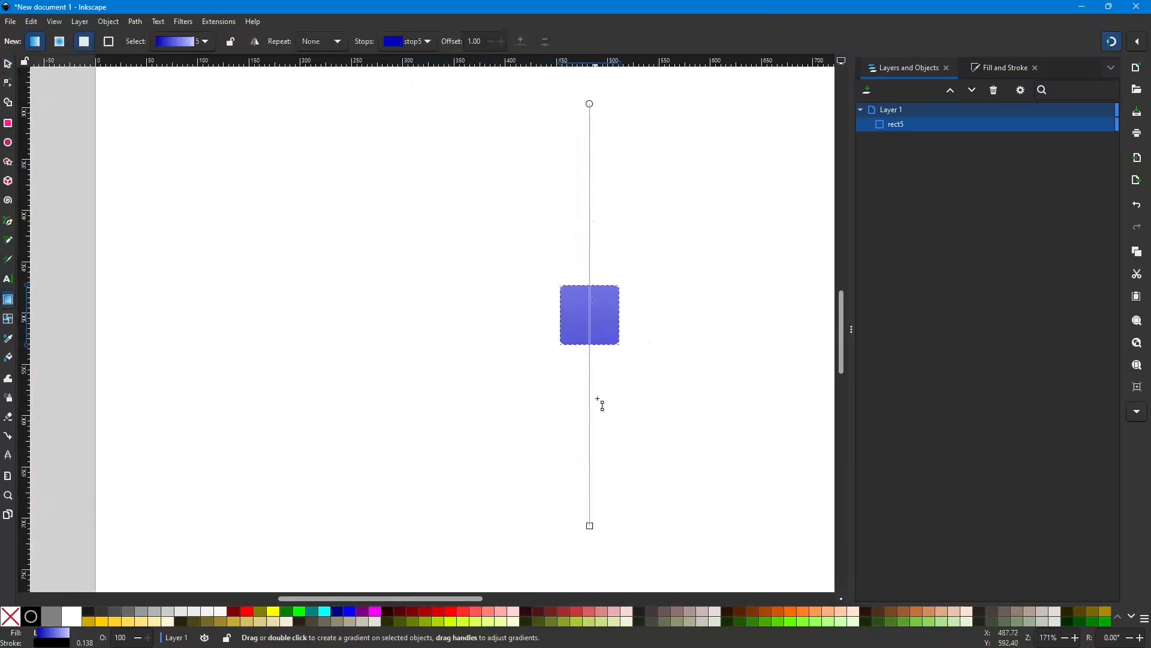
pyautogui.scroll(-2, 599, 403)
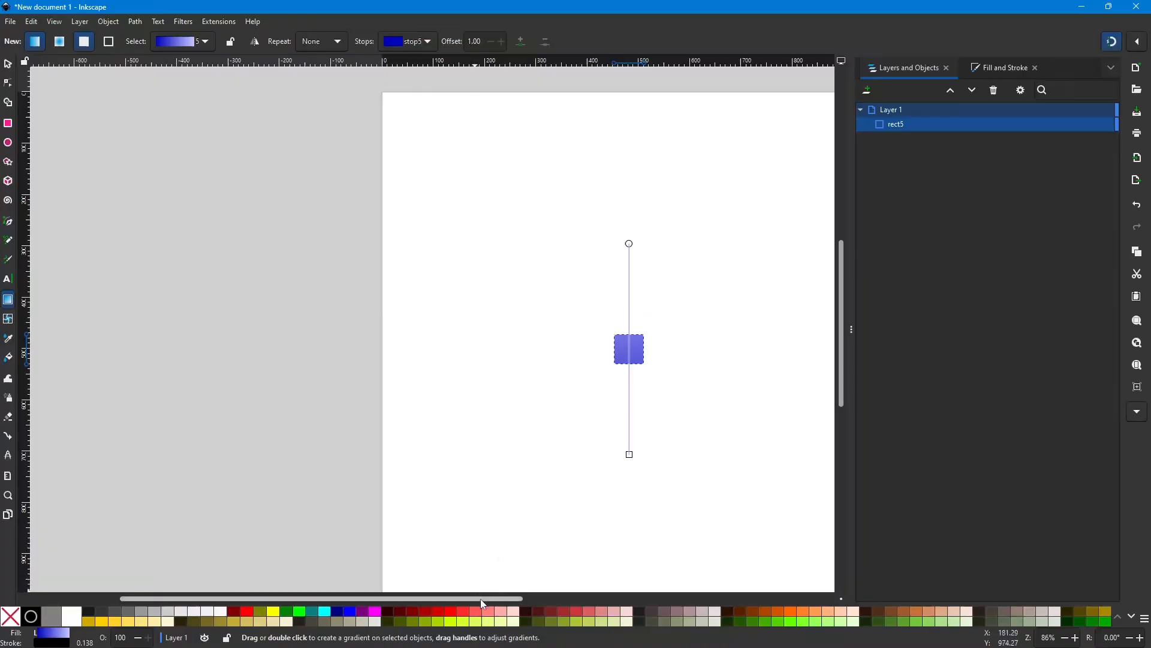
pyautogui.moveTo(484, 604); pyautogui.dragTo(578, 605)
pyautogui.scroll(-1, 601, 449)
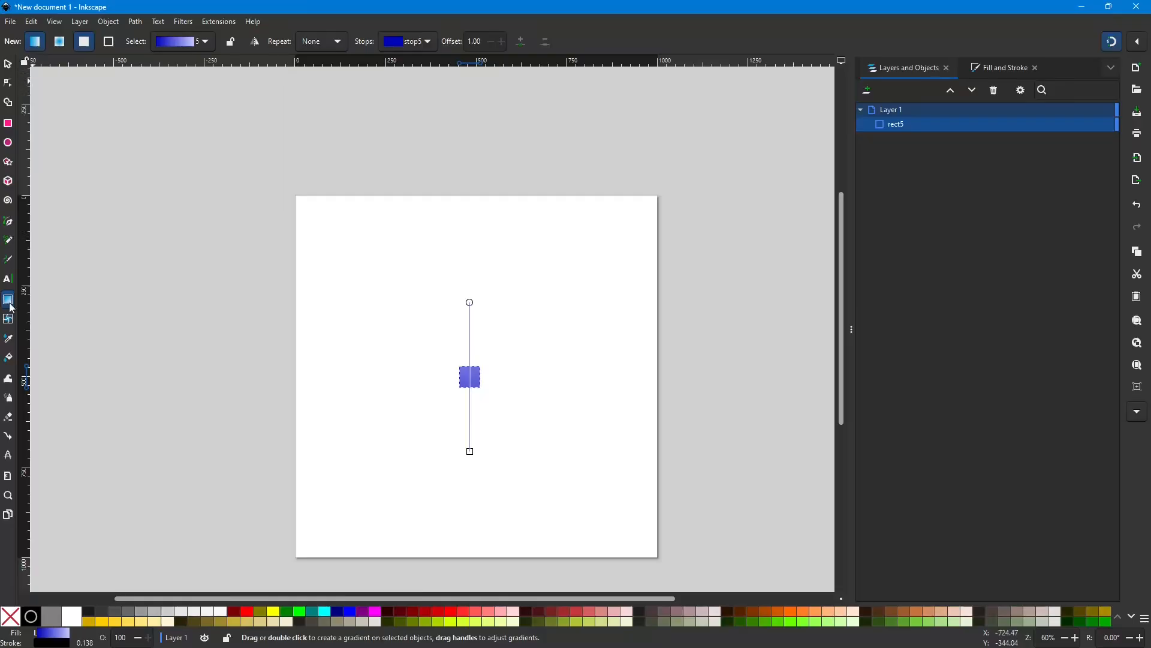
# Scale the square up about its centre to about 574 px with the Selector tool and re-enable moving gradients with objects.
pyautogui.click(8, 65)
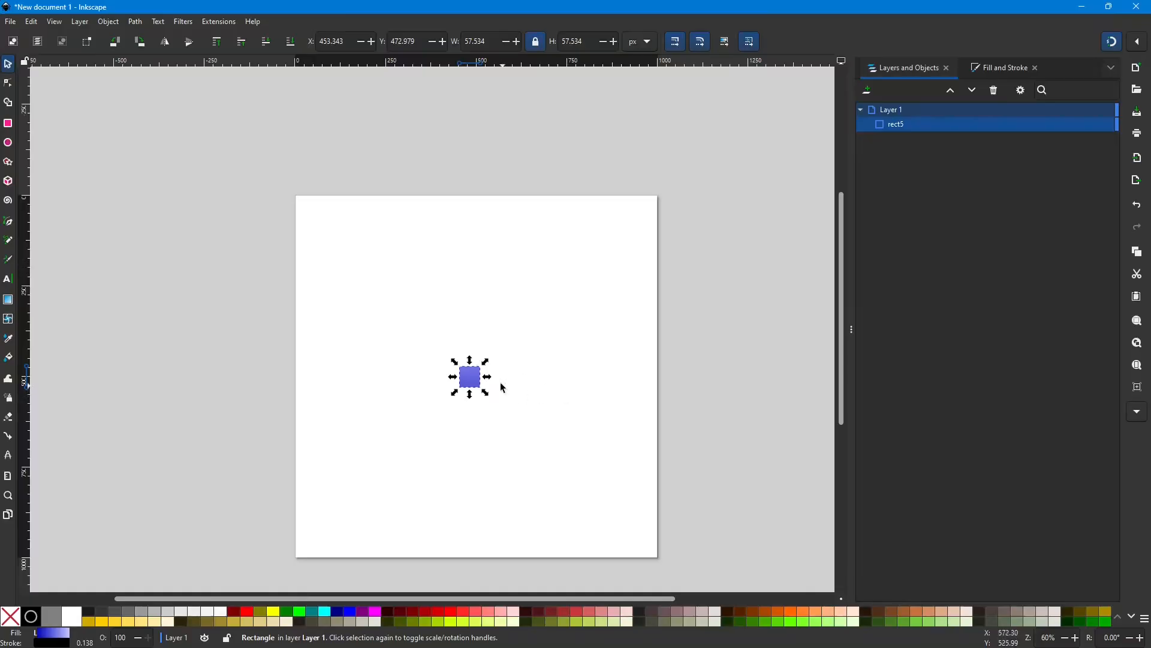
pyautogui.click(477, 382)
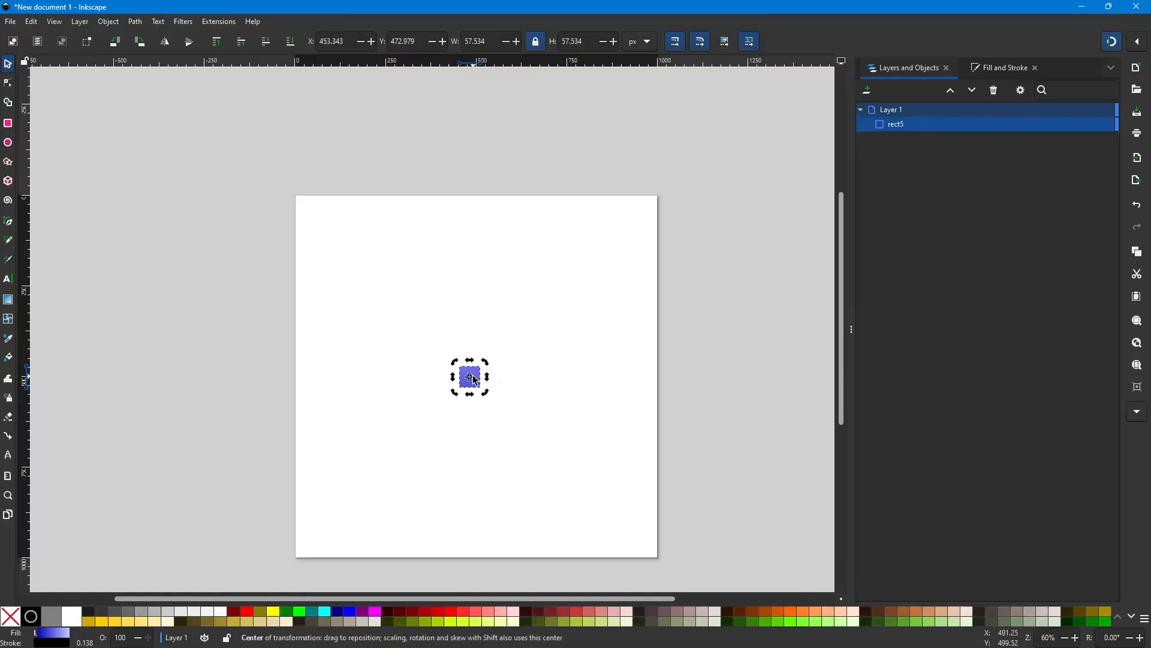
pyautogui.click(477, 379)
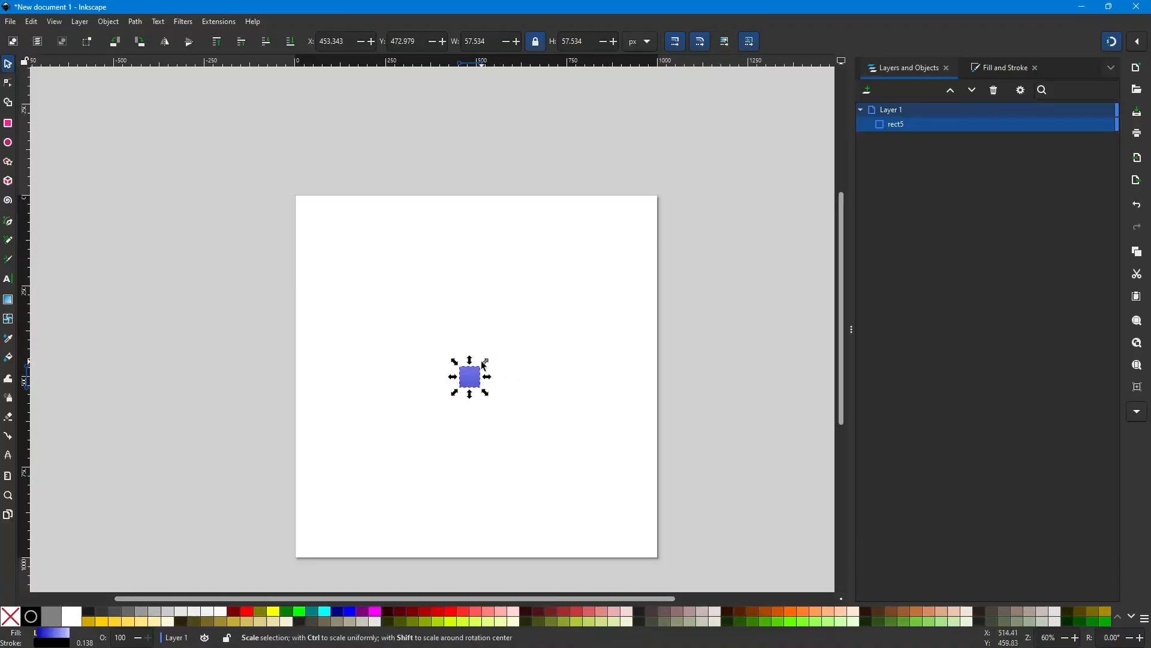
pyautogui.moveTo(486, 361); pyautogui.dragTo(579, 251)
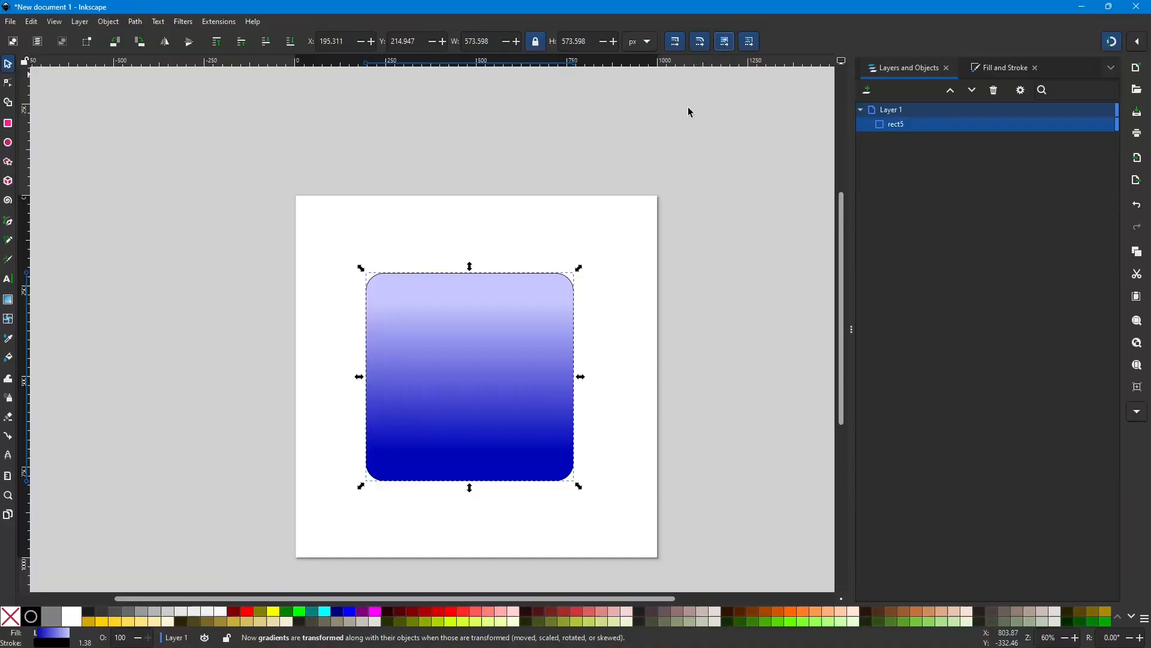
# Shrink the gradient square about its centre to about 130 px and move it to about X 442, Y 425 px.
pyautogui.moveTo(579, 267); pyautogui.dragTo(516, 350)
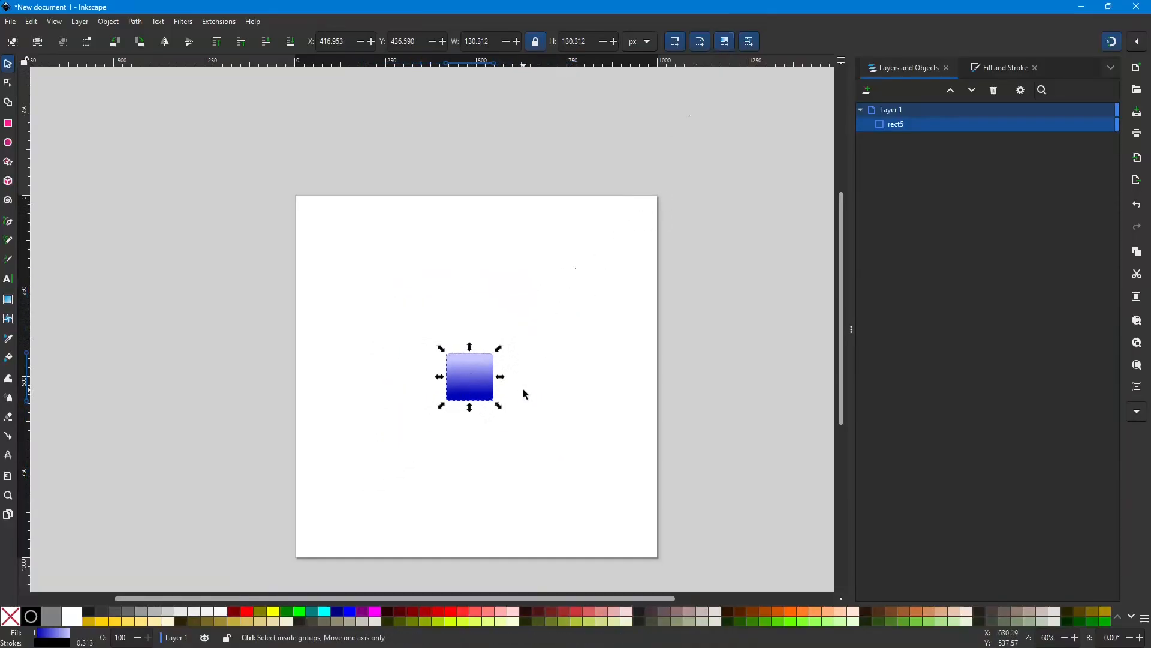
pyautogui.scroll(2, 523, 388)
pyautogui.moveTo(442, 376); pyautogui.dragTo(456, 354)
pyautogui.scroll(-1, 456, 354)
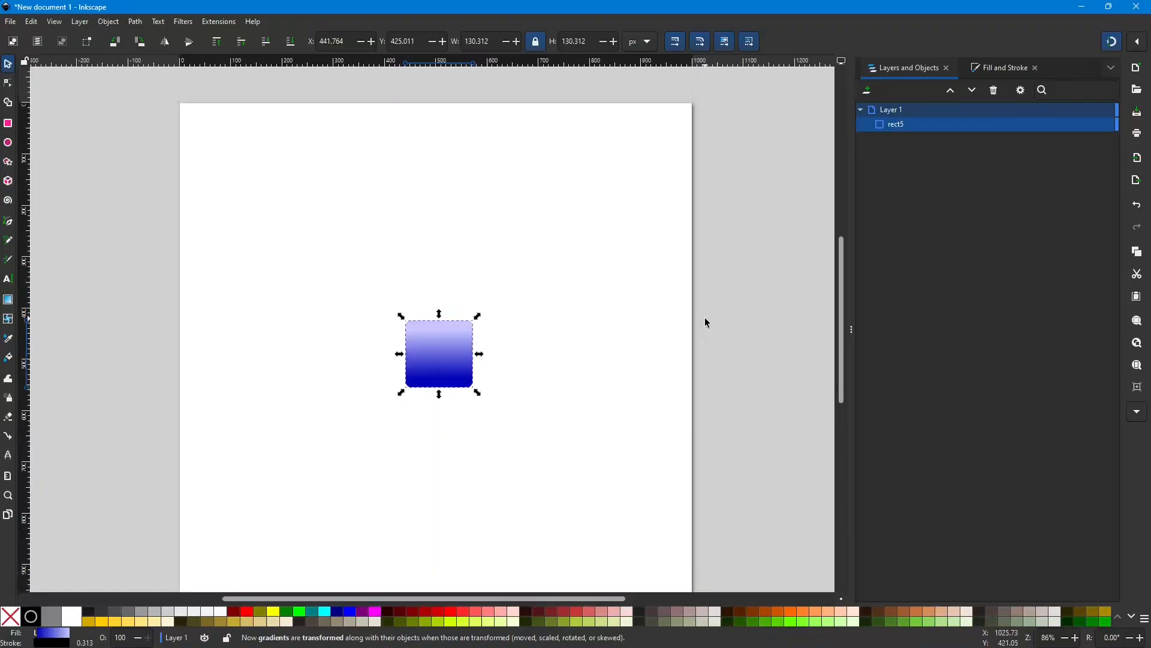
pyautogui.scroll(-1, 594, 414)
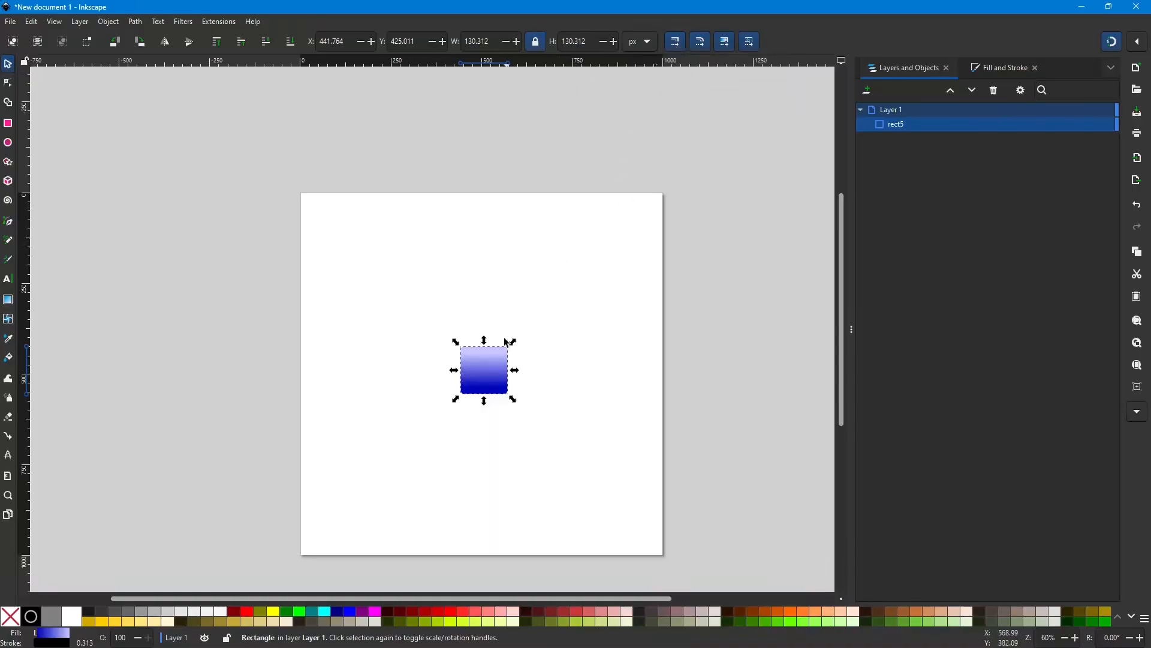
# Scale the gradient square down about its centre to about 22 px wide.
pyautogui.click(501, 373)
pyautogui.scroll(3, 501, 373)
pyautogui.scroll(2, 501, 373)
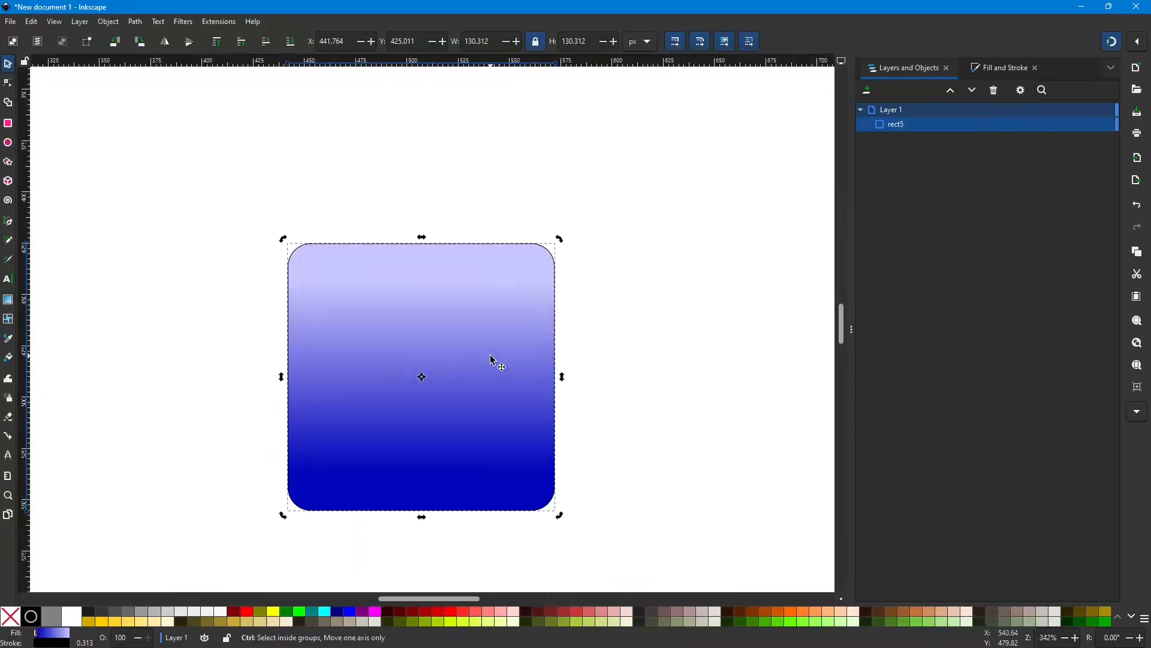
pyautogui.scroll(-1, 492, 359)
pyautogui.click(491, 359)
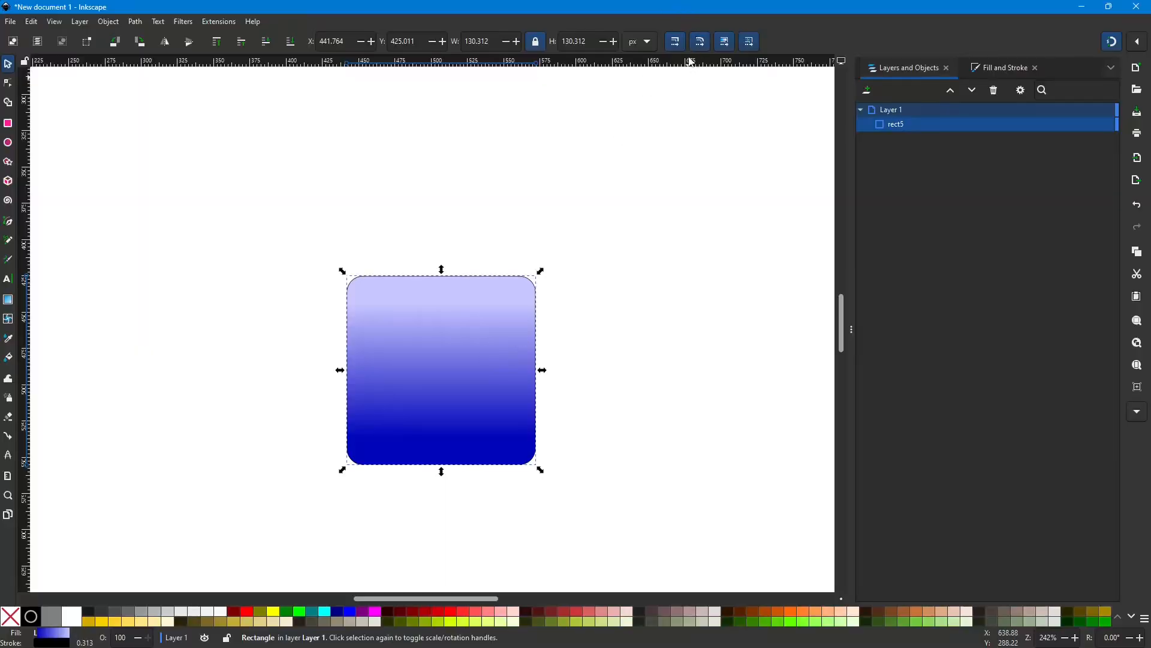
pyautogui.moveTo(542, 269); pyautogui.dragTo(470, 350)
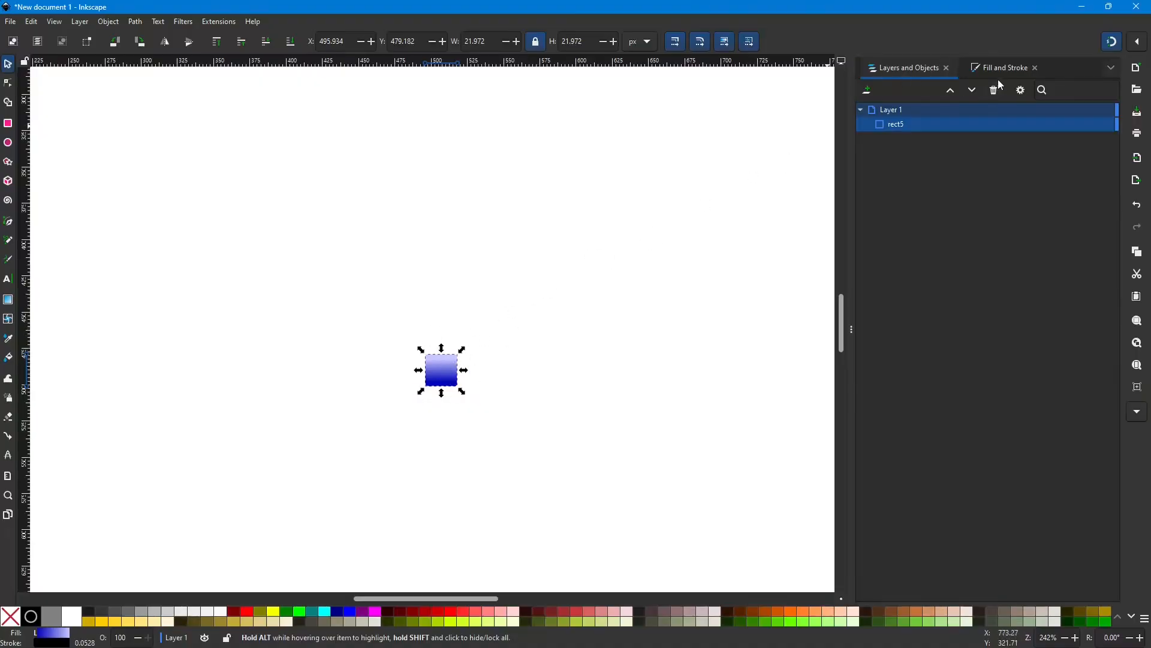
# Set the small gradient square's stroke width to 1 px, deselect it, and turn off scaling of stroke width with objects.
pyautogui.click(1009, 68)
pyautogui.click(977, 88)
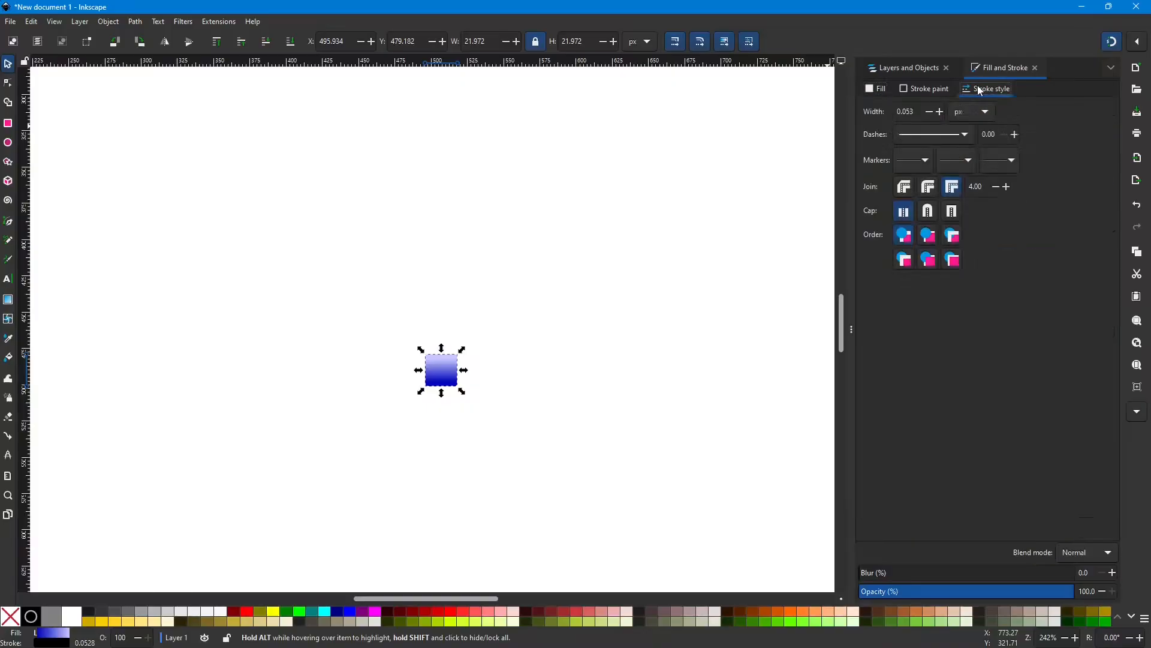
pyautogui.moveTo(915, 111); pyautogui.dragTo(876, 112)
pyautogui.write('1')
pyautogui.press('Tab')
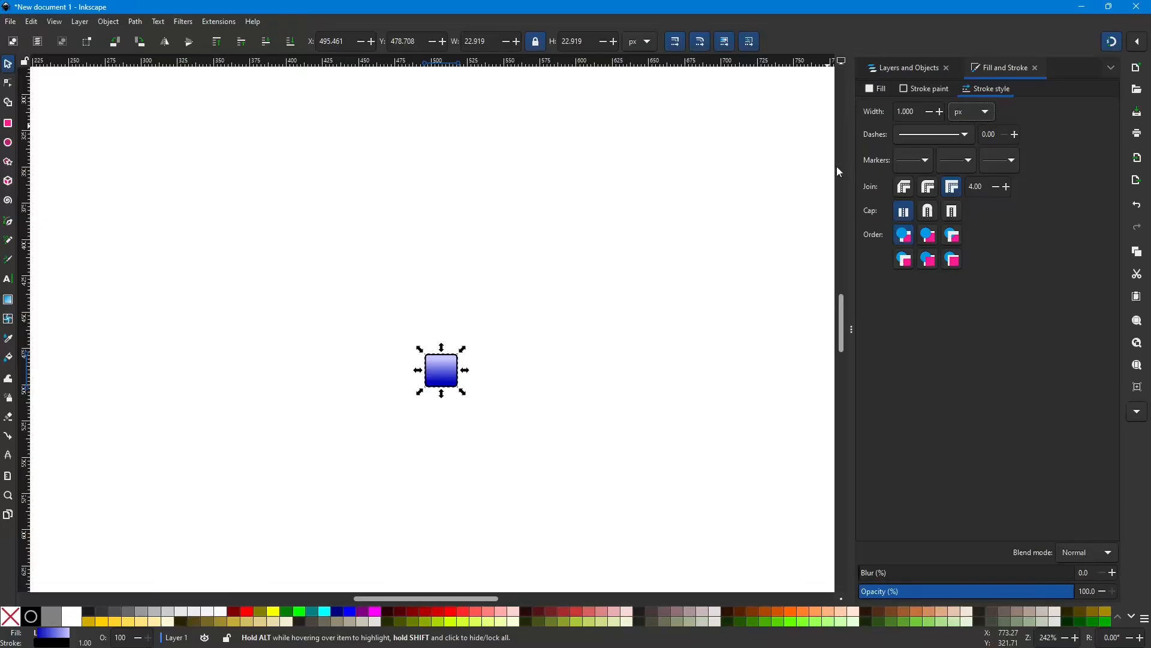
pyautogui.click(794, 191)
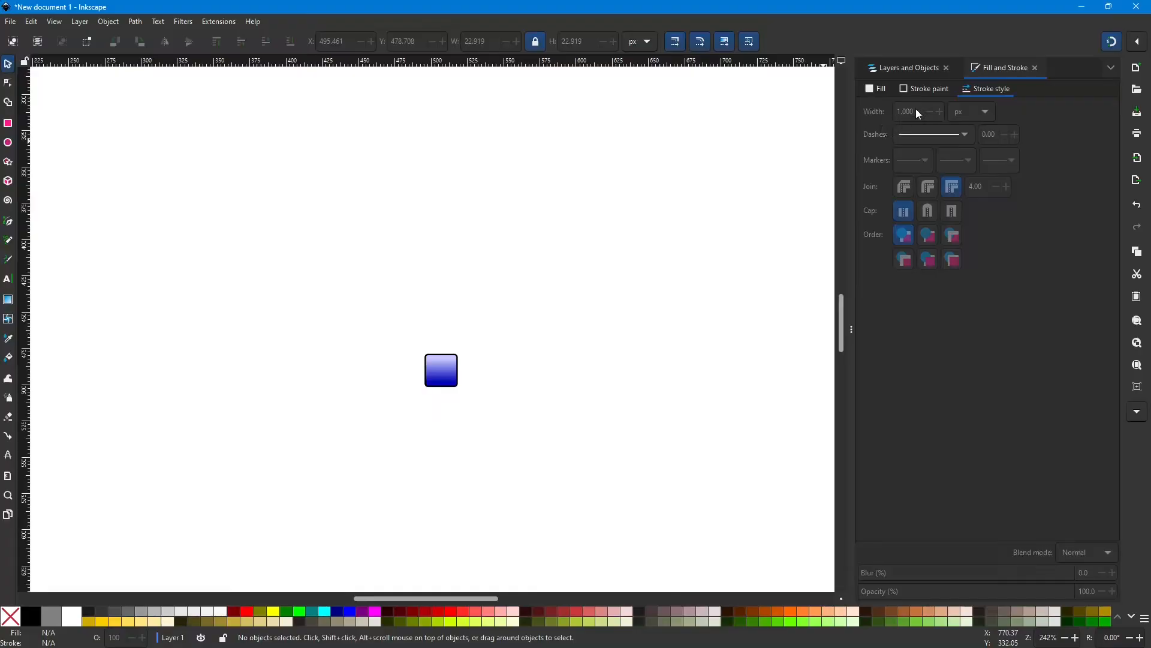
pyautogui.click(677, 42)
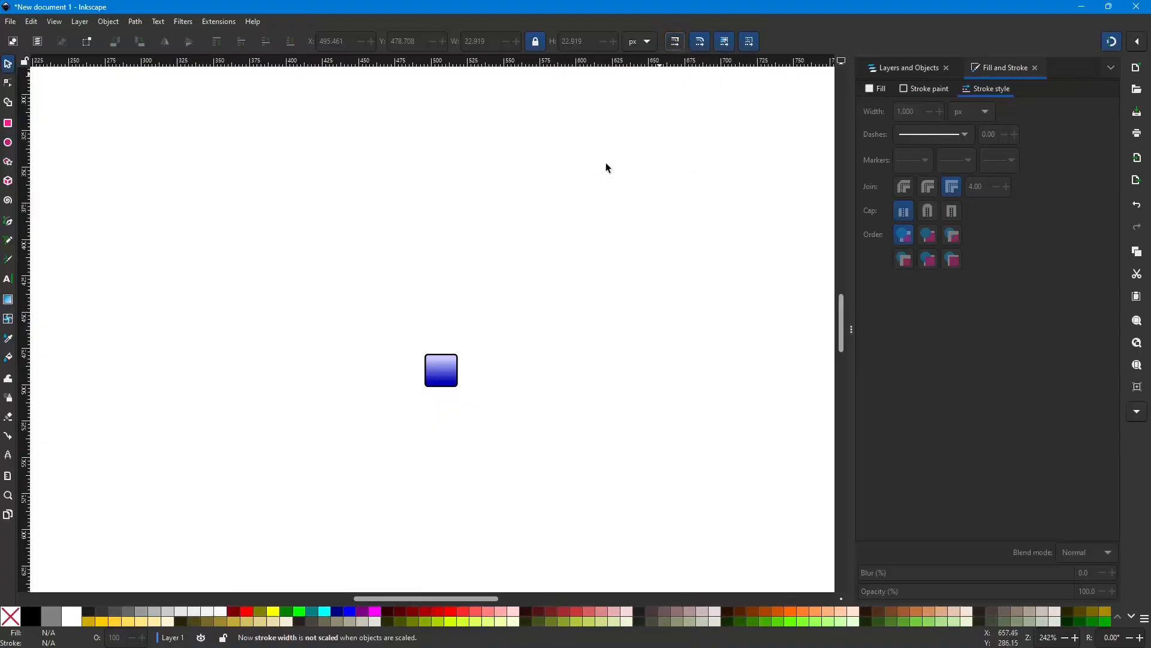
# Scale the gradient square about its centre up to about 263 px and back down to about 20 px, without scaling the stroke width.
pyautogui.click(455, 371)
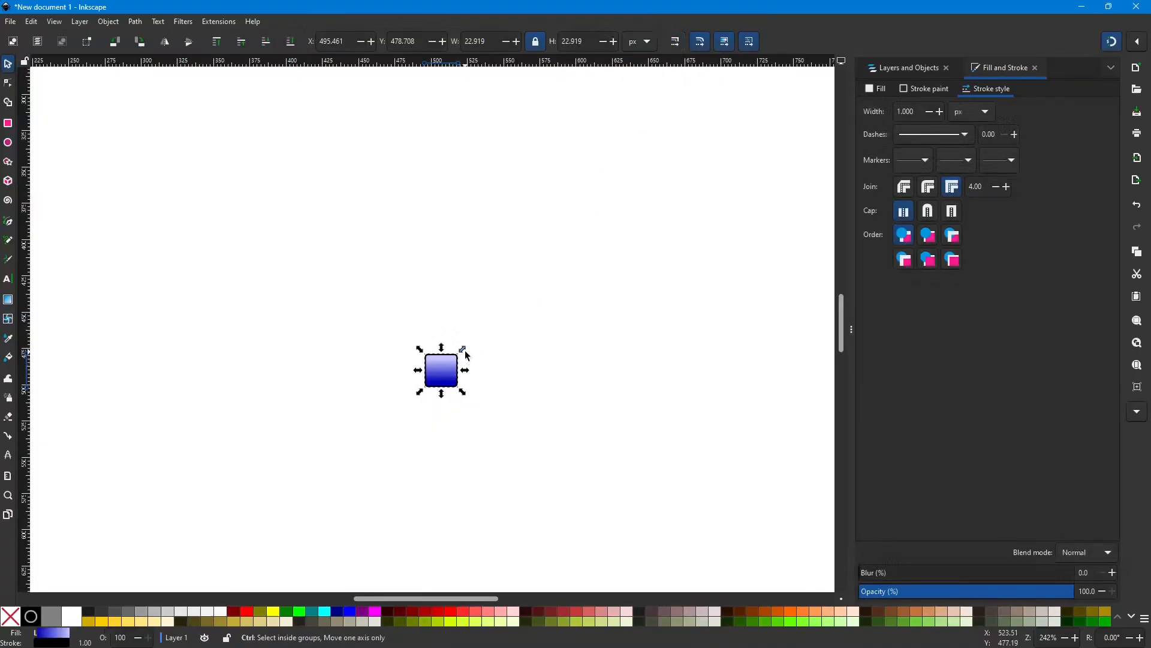
pyautogui.moveTo(463, 351)
pyautogui.mouseDown()
pyautogui.moveTo(530, 303)
pyautogui.moveTo(641, 176)
pyautogui.mouseUp()
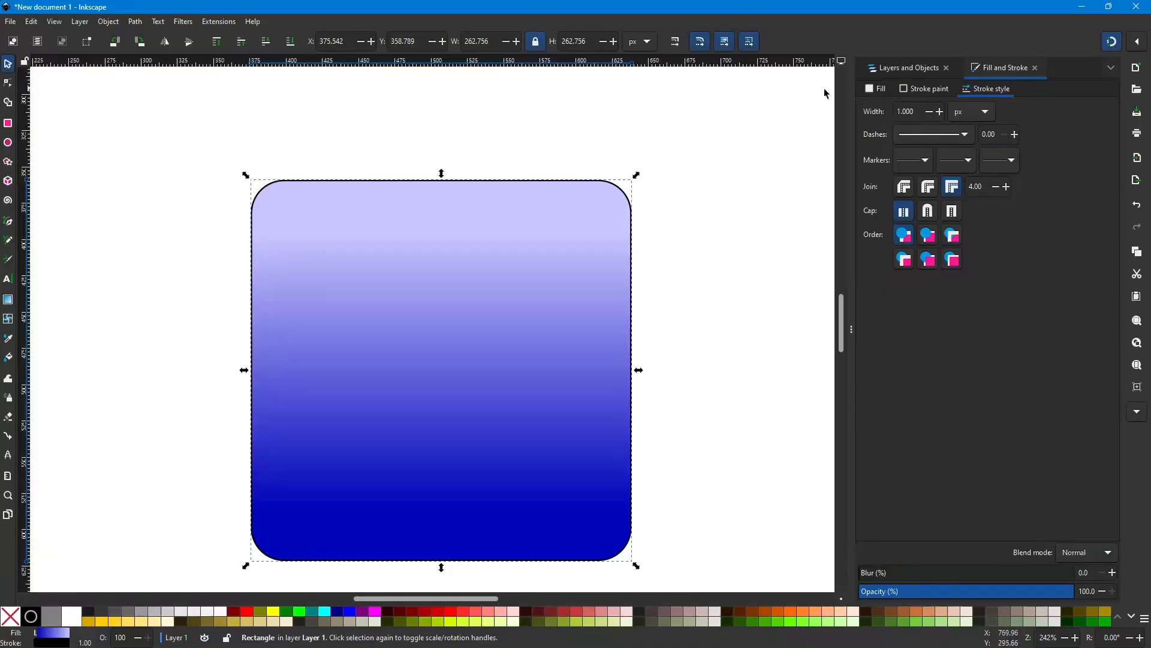
pyautogui.moveTo(637, 175); pyautogui.dragTo(468, 354)
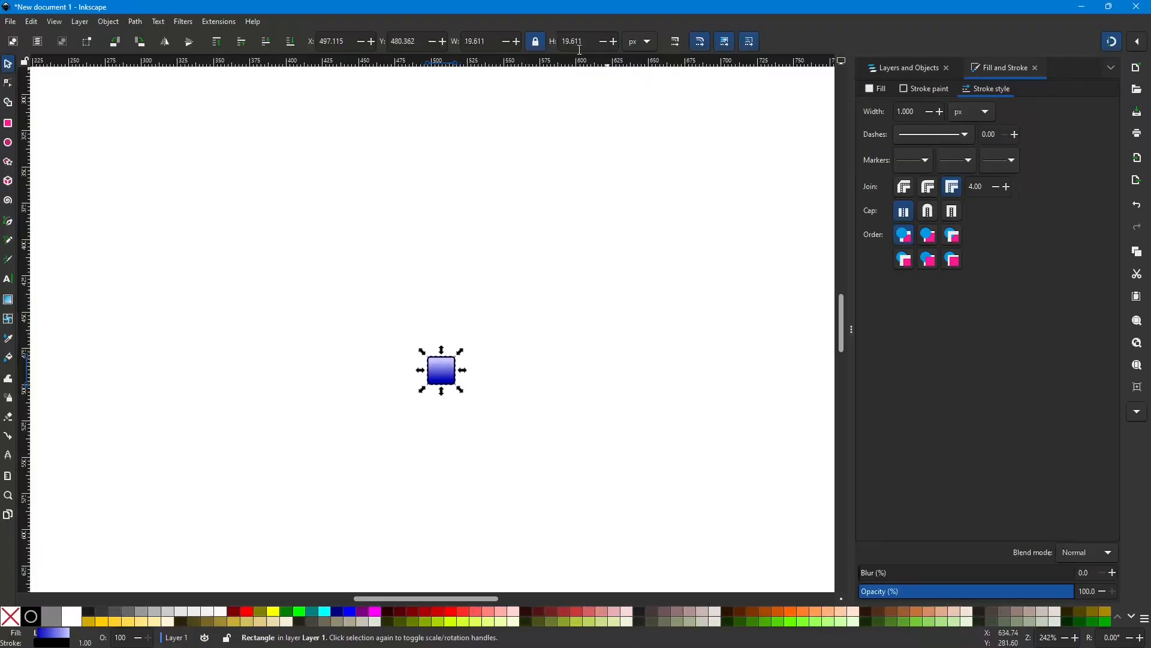
# Turn on stroke-width scaling, enlarge the square about its centre to about 663 px, and shrink it to about 73 px.
pyautogui.click(673, 43)
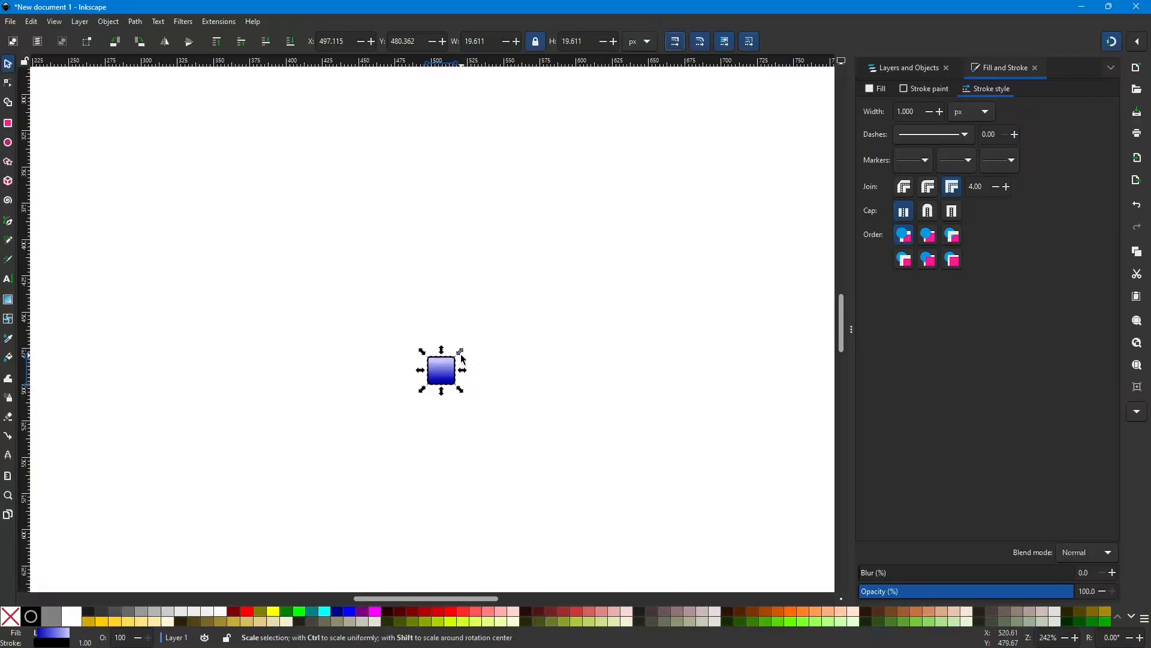
pyautogui.scroll(-3, 463, 358)
pyautogui.moveTo(460, 352)
pyautogui.mouseDown()
pyautogui.moveTo(595, 261)
pyautogui.moveTo(668, 187)
pyautogui.mouseUp()
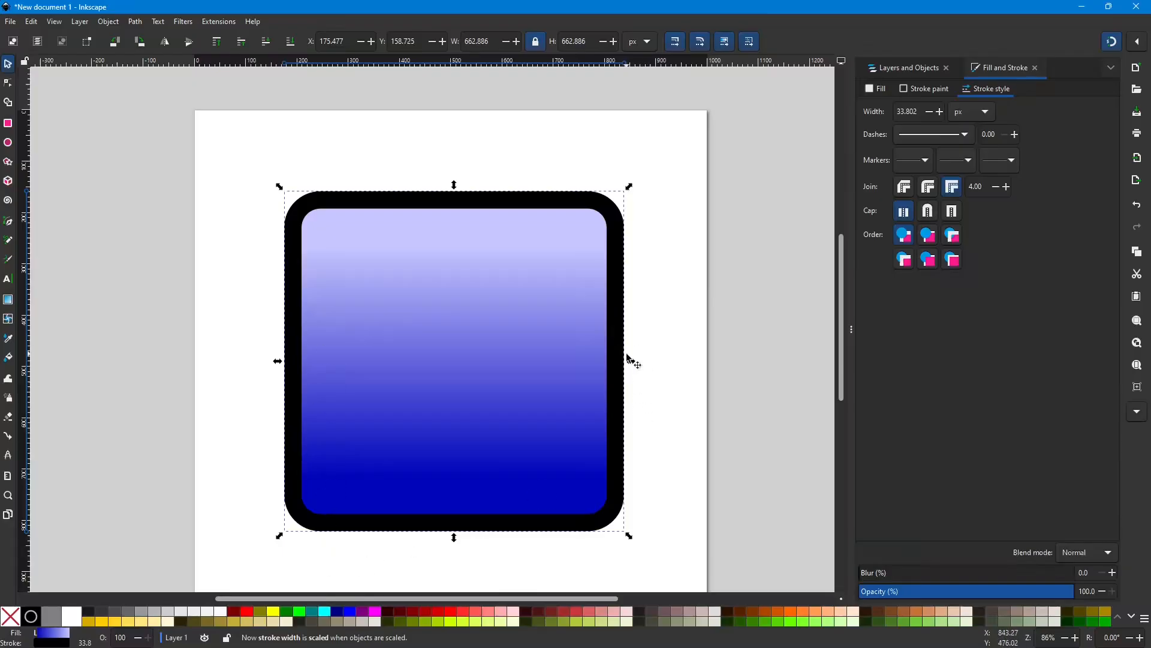
pyautogui.moveTo(629, 186); pyautogui.dragTo(513, 337)
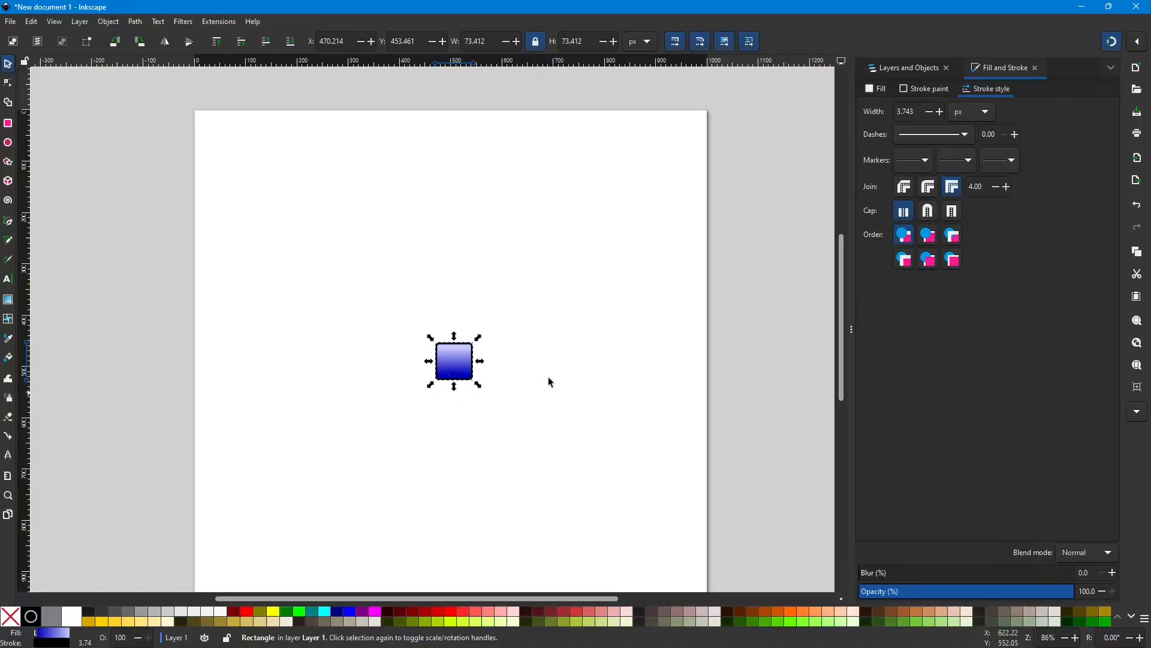
# Turn off scaling of stroke width, enlarge the square about its centre to about 487 px, and deselect it.
pyautogui.click(678, 45)
pyautogui.moveTo(478, 346); pyautogui.dragTo(594, 259)
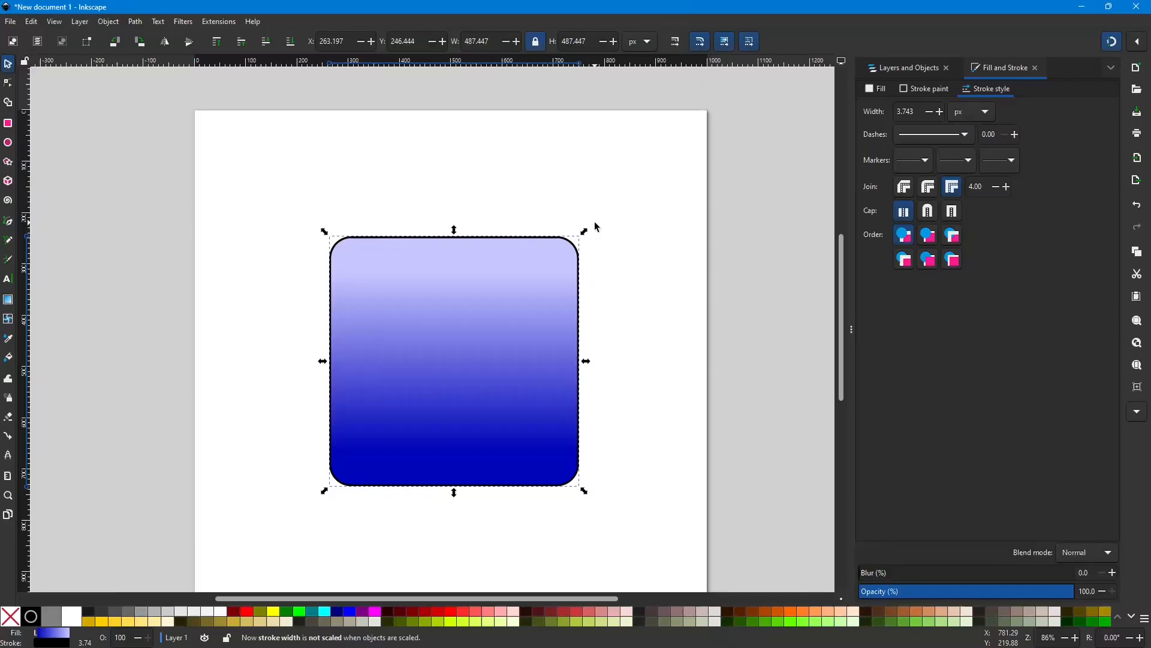
pyautogui.click(586, 257)
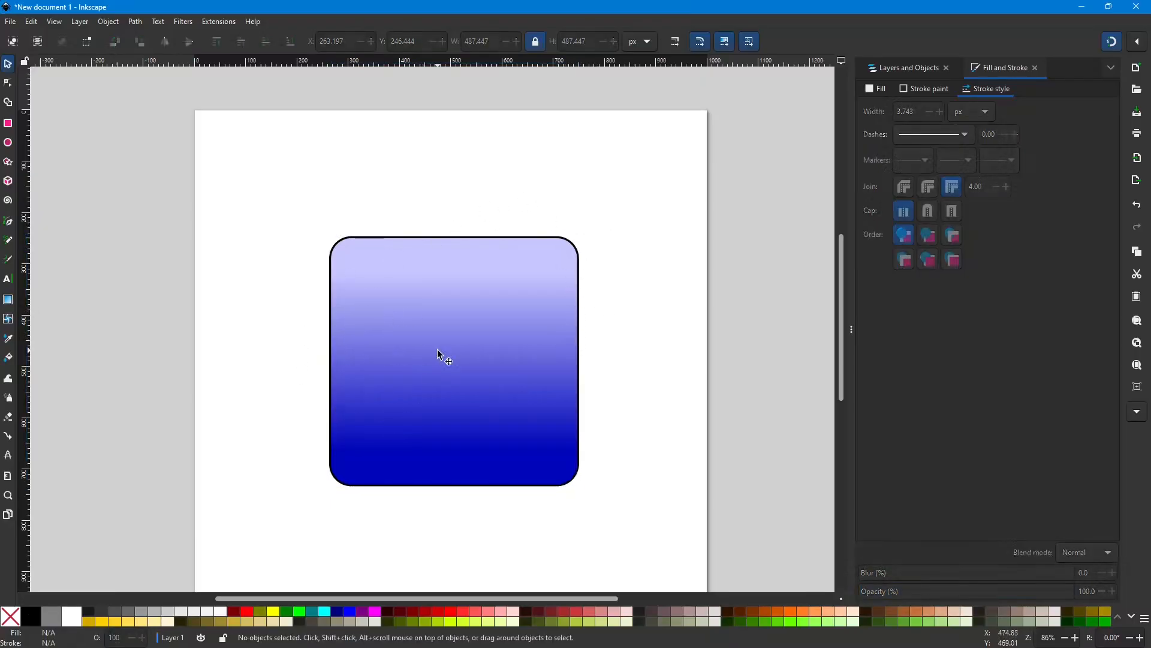
# Turn stroke-width scaling back on, shrink the square about its centre to about 50 px, and deselect it.
pyautogui.click(676, 42)
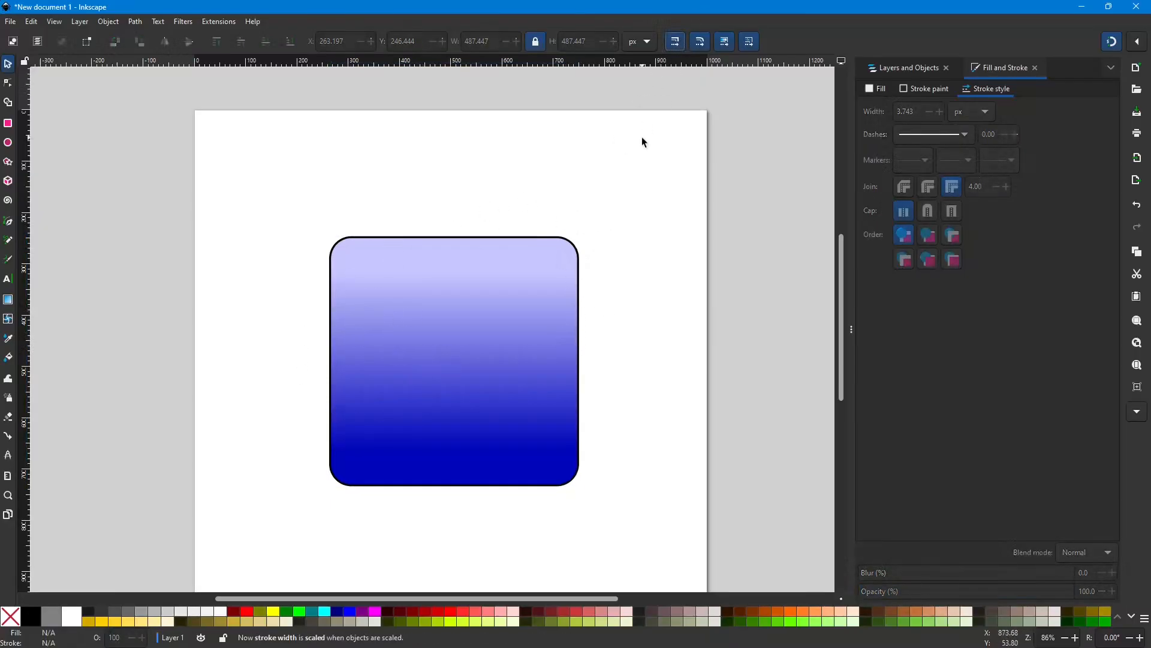
pyautogui.click(557, 254)
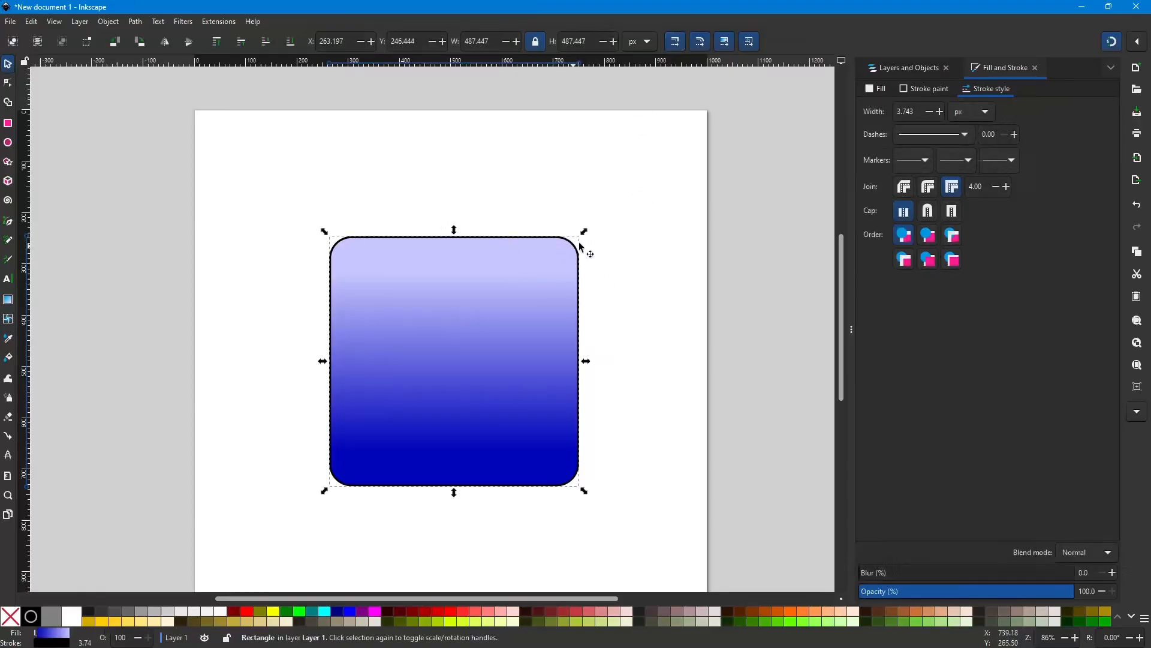
pyautogui.moveTo(586, 232); pyautogui.dragTo(483, 344)
pyautogui.click(476, 387)
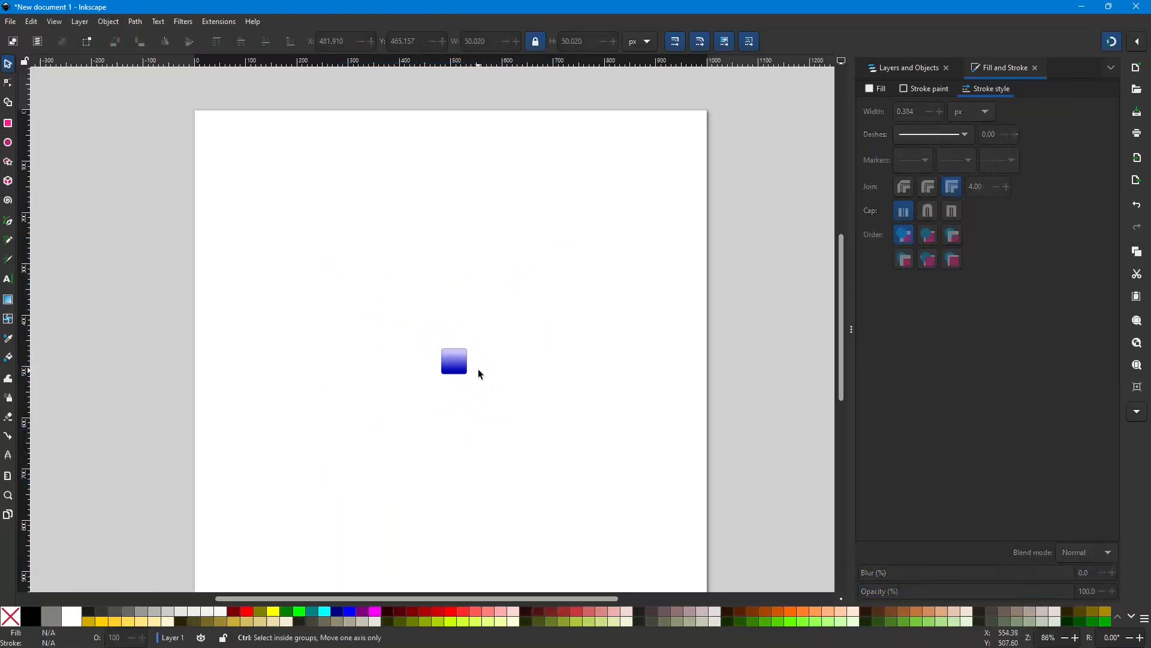
# Move the small gradient square to about X 499, Y 470 px.
pyautogui.scroll(5, 479, 363)
pyautogui.moveTo(347, 309); pyautogui.dragTo(415, 302)
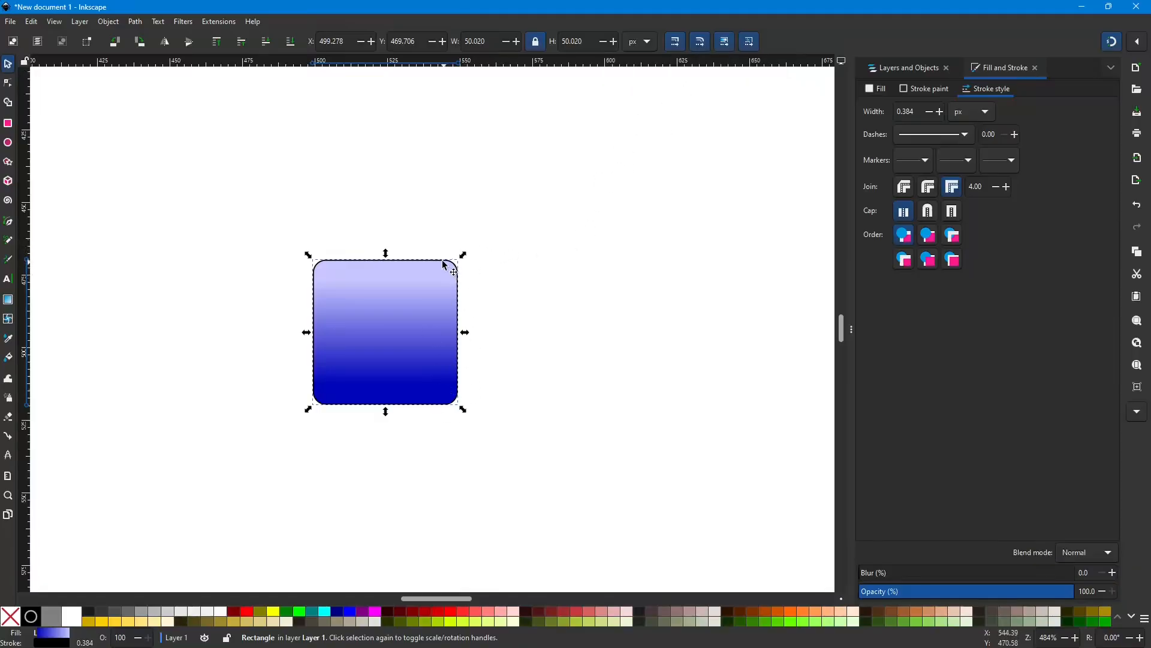
pyautogui.scroll(2, 426, 295)
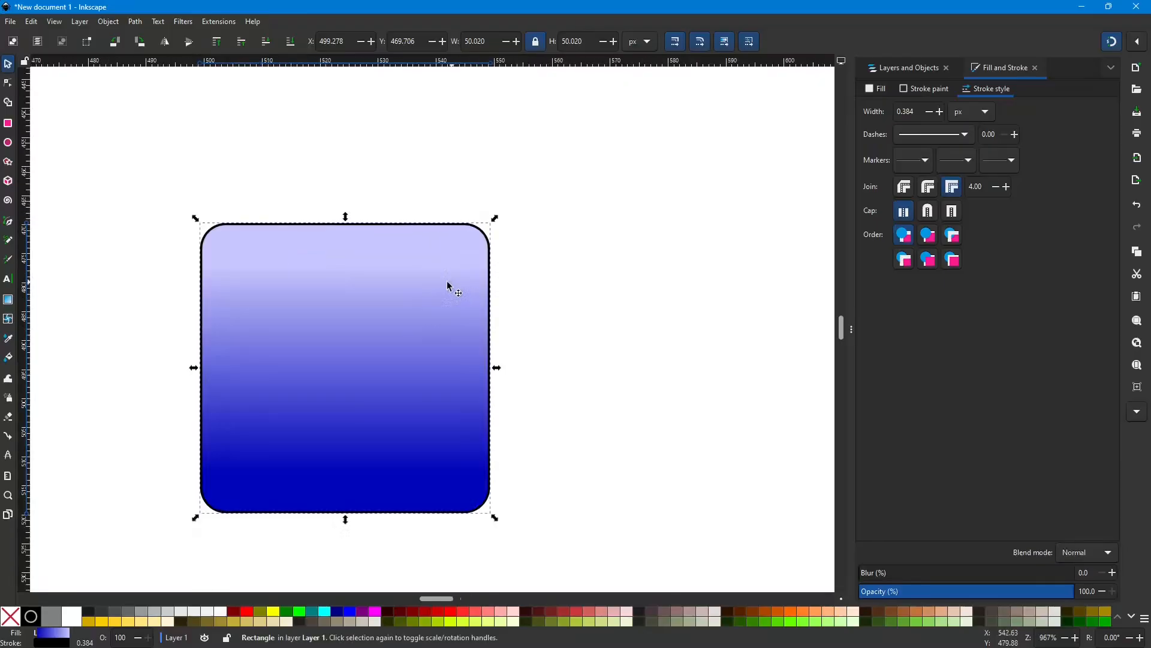
# With the Node tool, extend the gradient to the square's top and bottom edges and slightly increase its corner rounding.
pyautogui.click(451, 289)
pyautogui.click(8, 84)
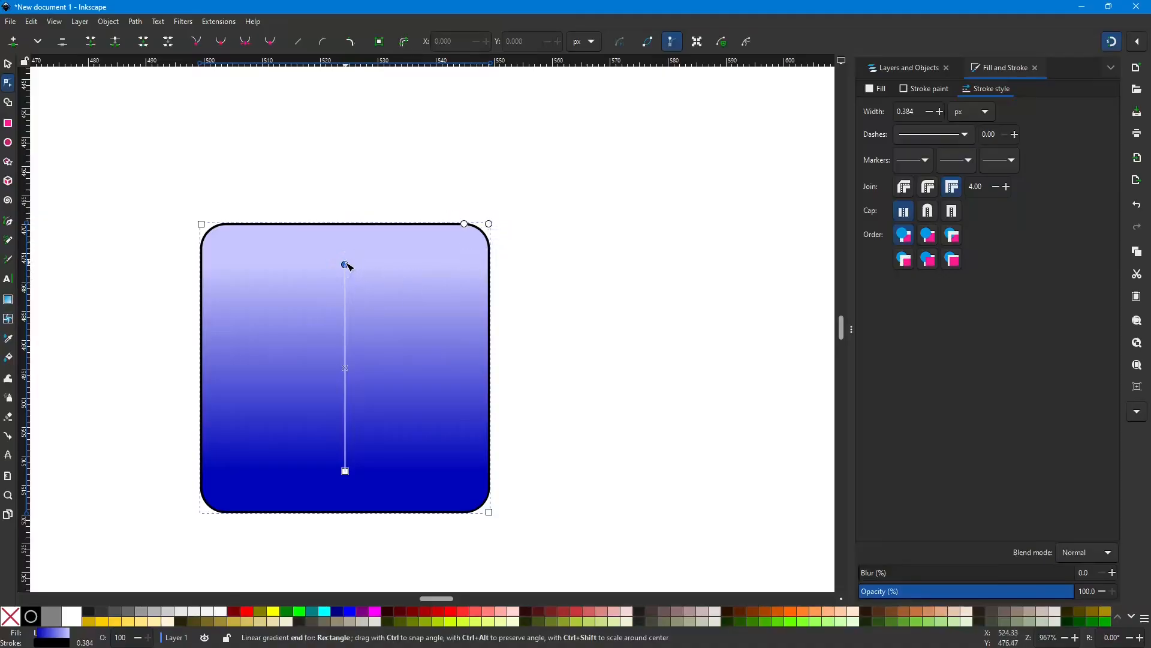
pyautogui.moveTo(345, 264); pyautogui.dragTo(345, 224)
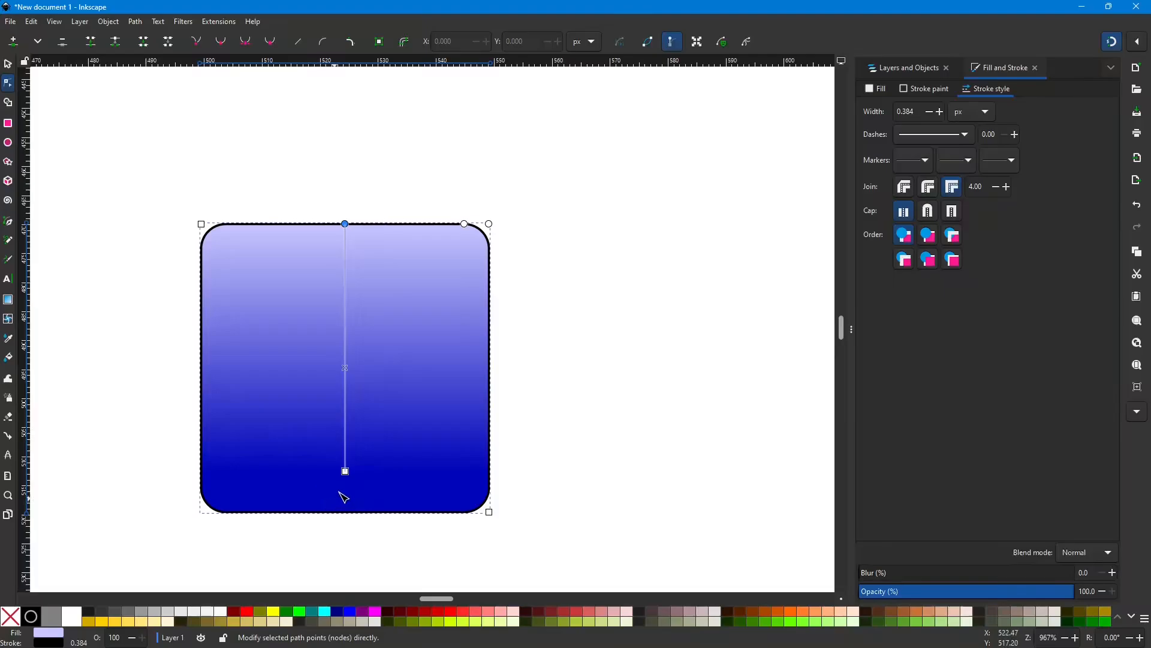
pyautogui.moveTo(345, 472); pyautogui.dragTo(346, 514)
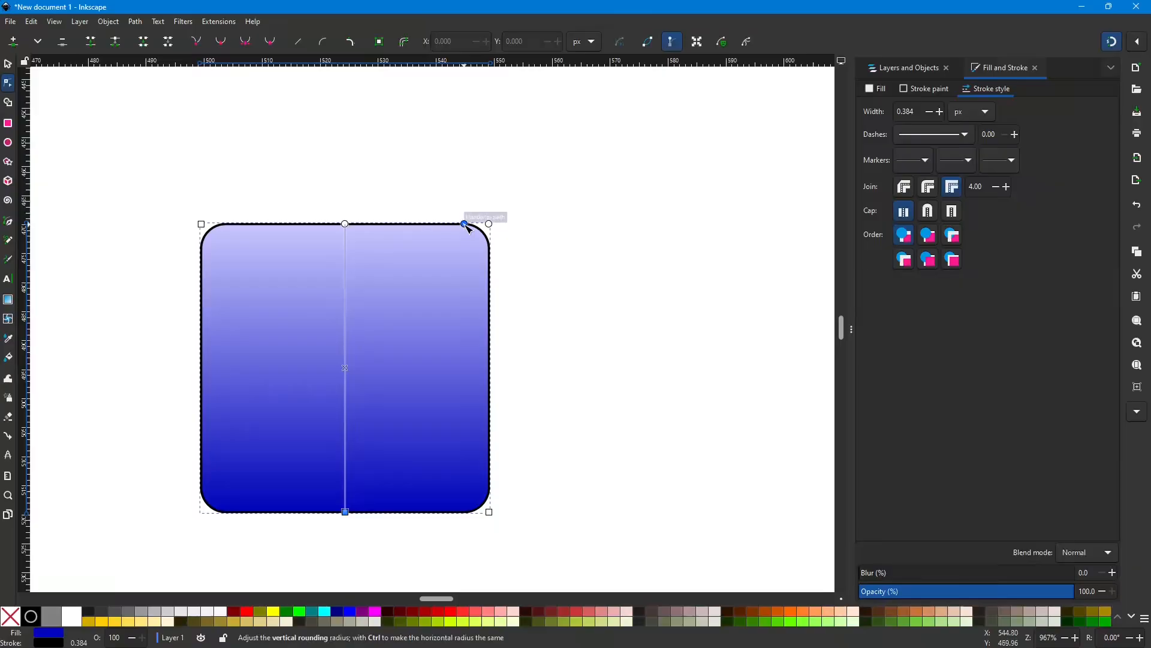
pyautogui.moveTo(466, 224)
pyautogui.mouseDown()
pyautogui.moveTo(444, 223)
pyautogui.moveTo(453, 224)
pyautogui.mouseUp()
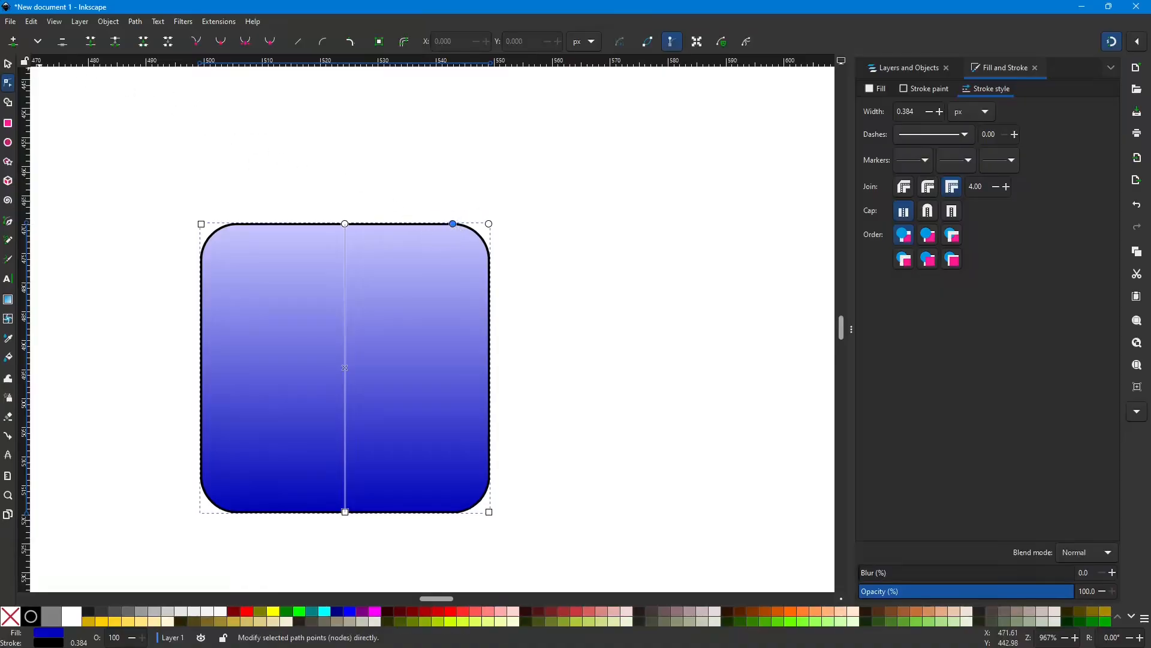
pyautogui.click(9, 65)
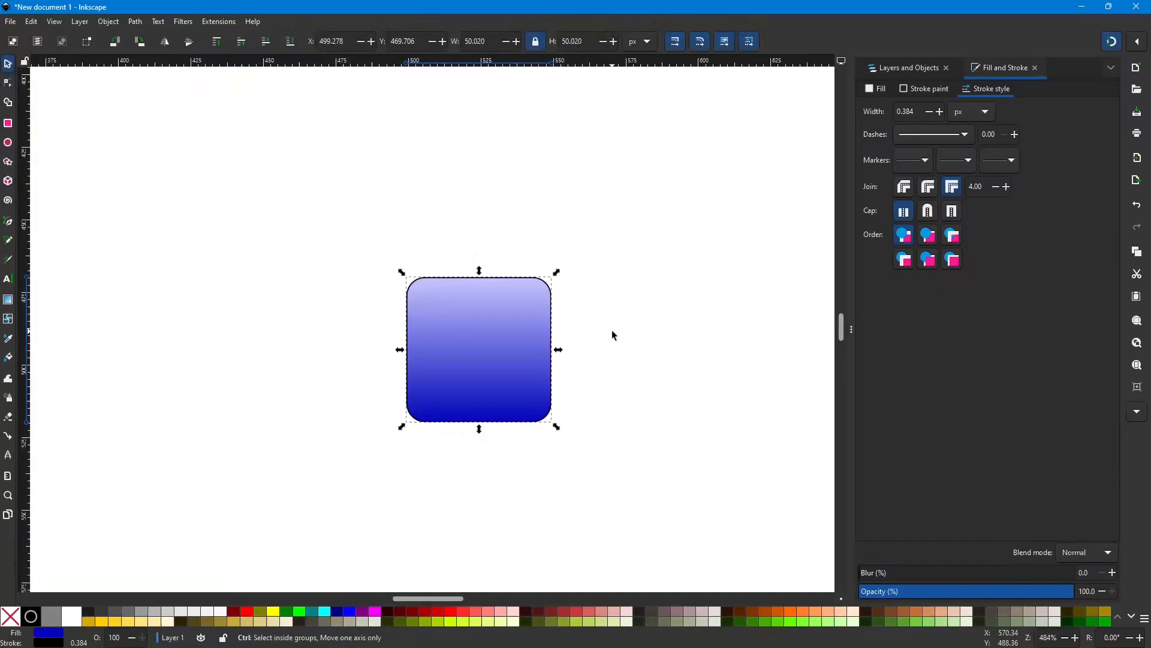
# Turn off scaling of rounded corners, stretch the square horizontally about its centre to about 396 px wide, and deselect it.
pyautogui.scroll(-2, 612, 332)
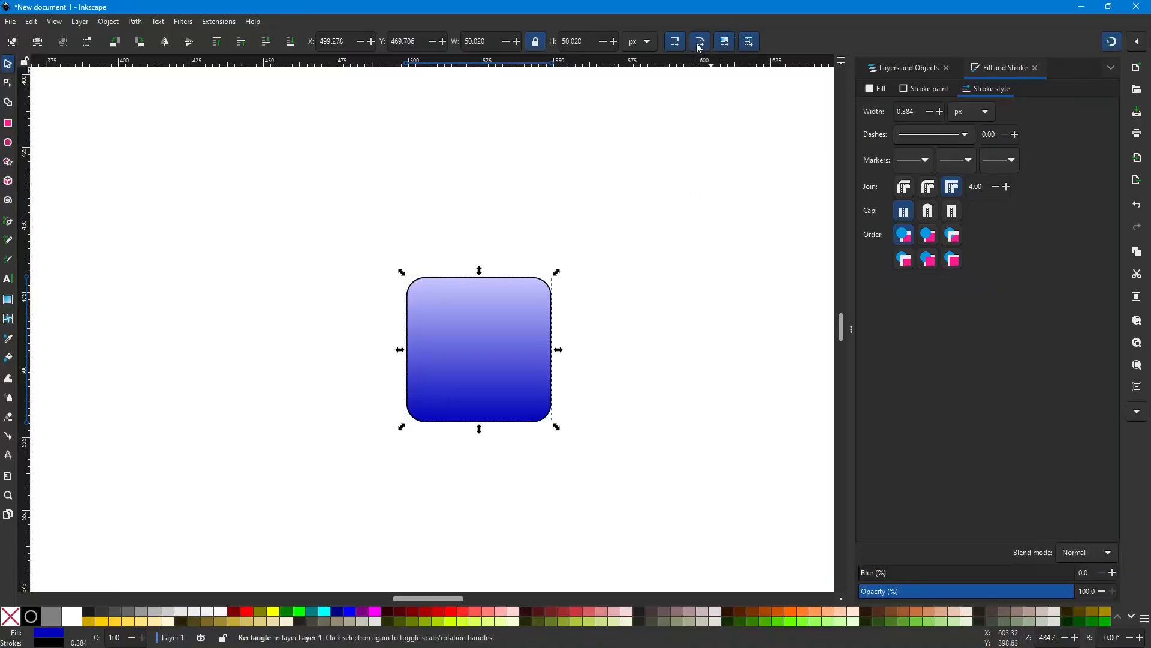
pyautogui.click(699, 46)
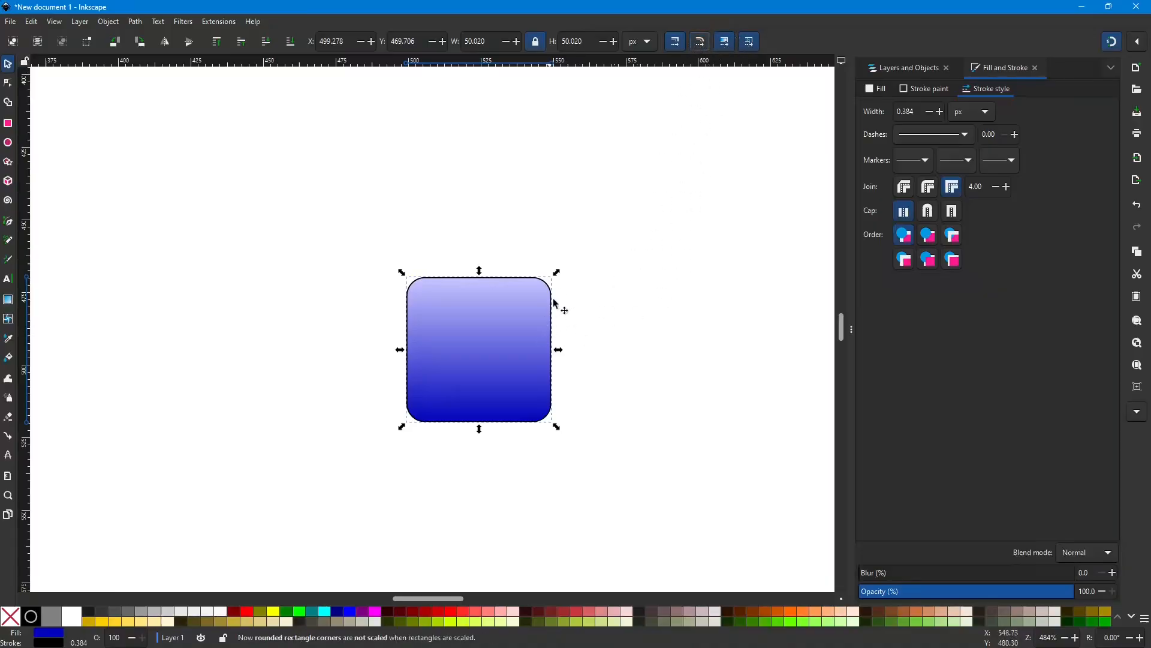
pyautogui.scroll(-4, 636, 345)
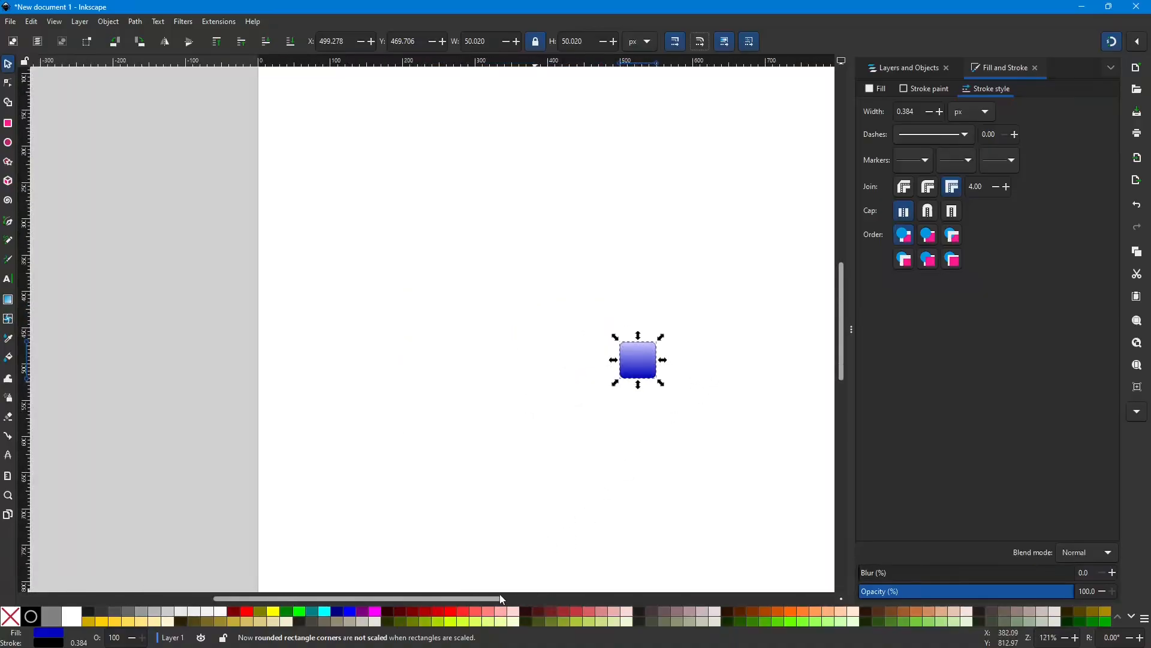
pyautogui.moveTo(501, 599); pyautogui.dragTo(600, 599)
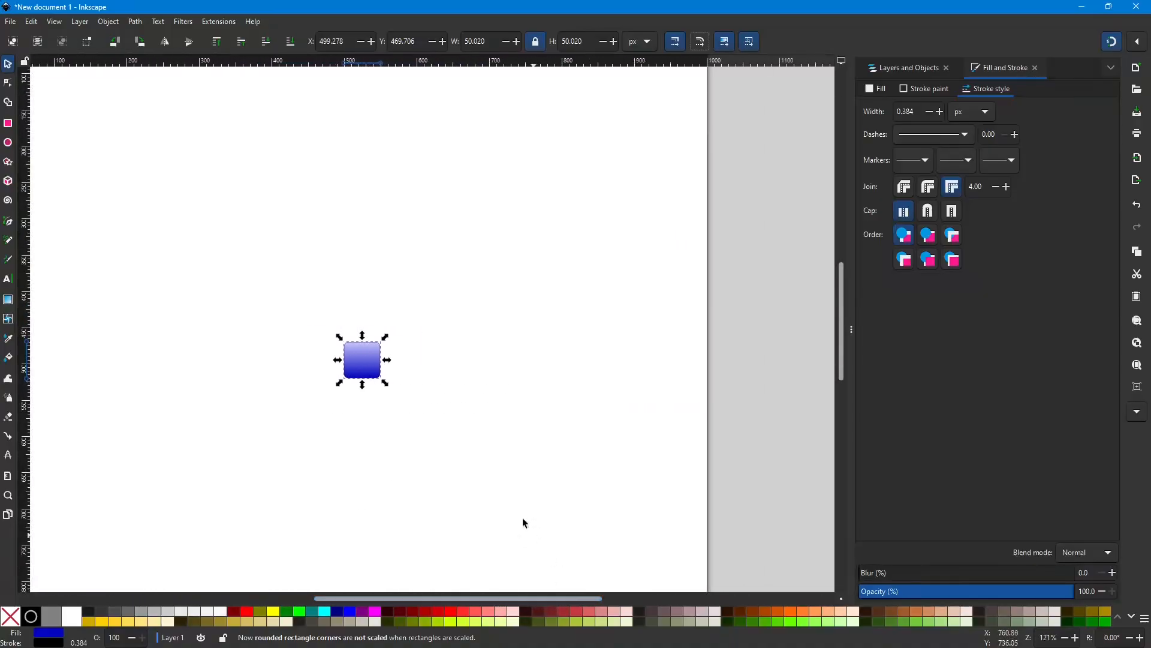
pyautogui.moveTo(388, 358); pyautogui.dragTo(511, 364)
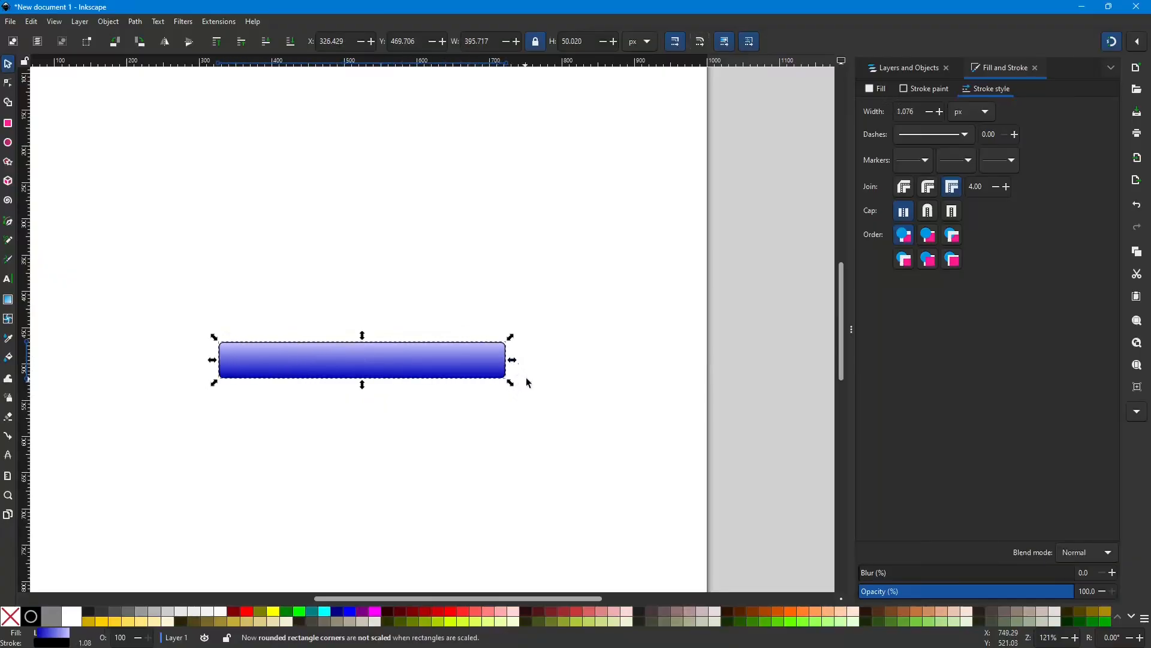
pyautogui.press('Escape')
# Inspect the stretched rectangle's corners, narrow it about its centre to about 122 px wide, and deselect it.
pyautogui.scroll(3, 484, 375)
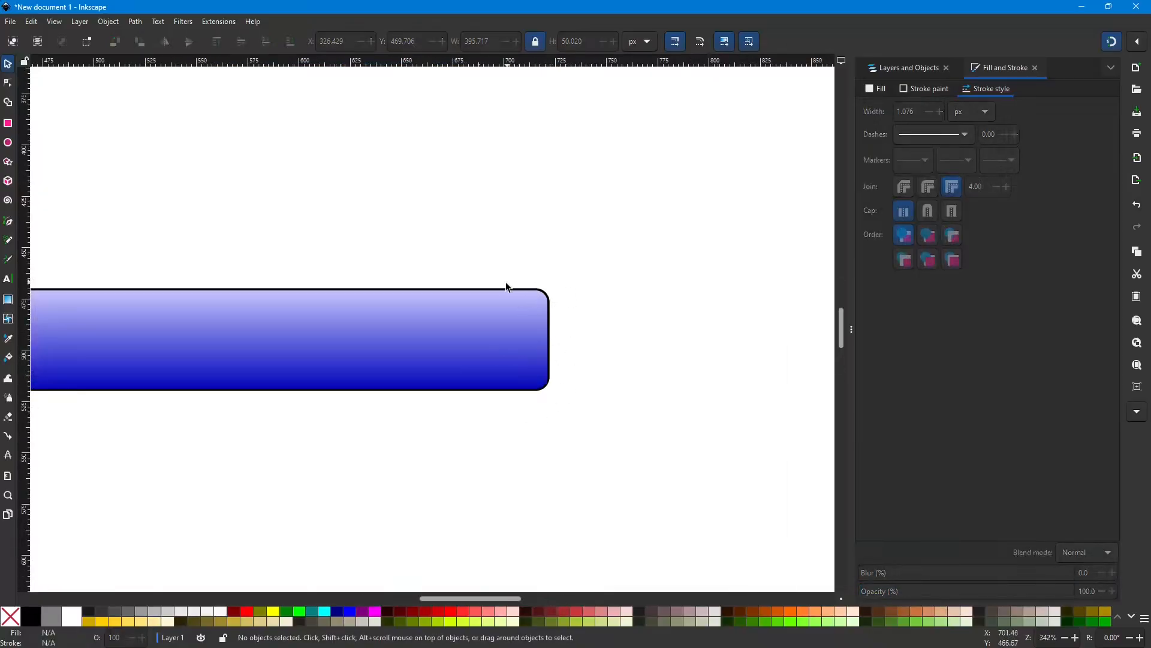
pyautogui.scroll(-2, 451, 355)
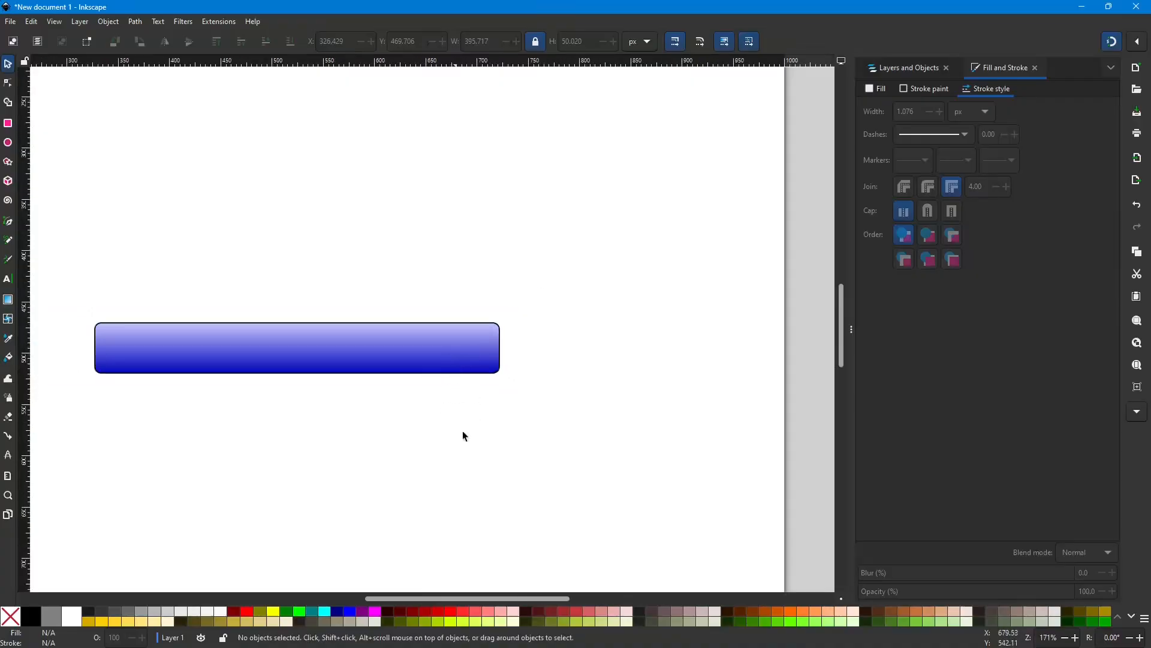
pyautogui.hscroll(-3, 498, 599)
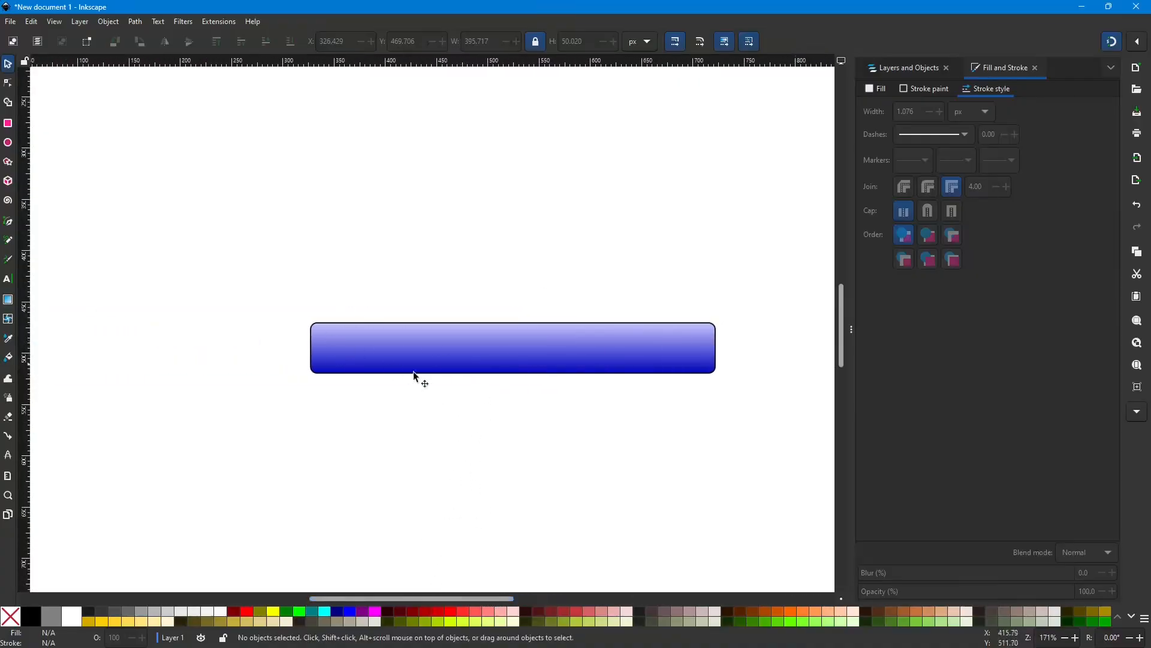
pyautogui.hscroll(2, 474, 598)
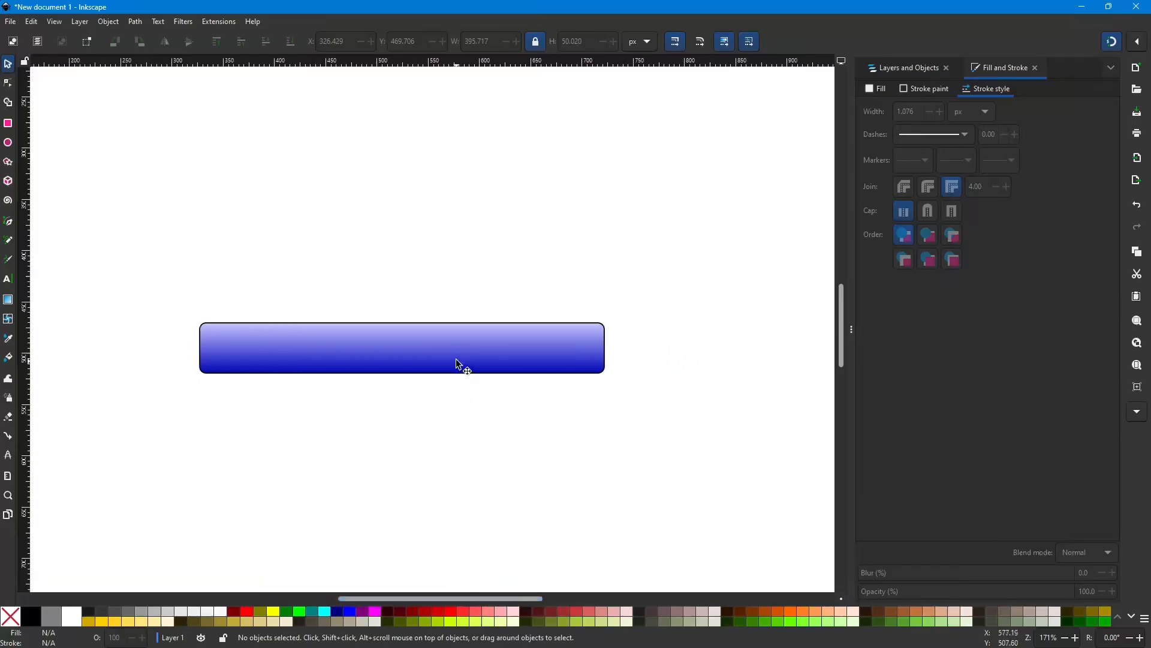
pyautogui.click(577, 364)
pyautogui.moveTo(611, 348); pyautogui.dragTo(347, 355)
pyautogui.click(556, 301)
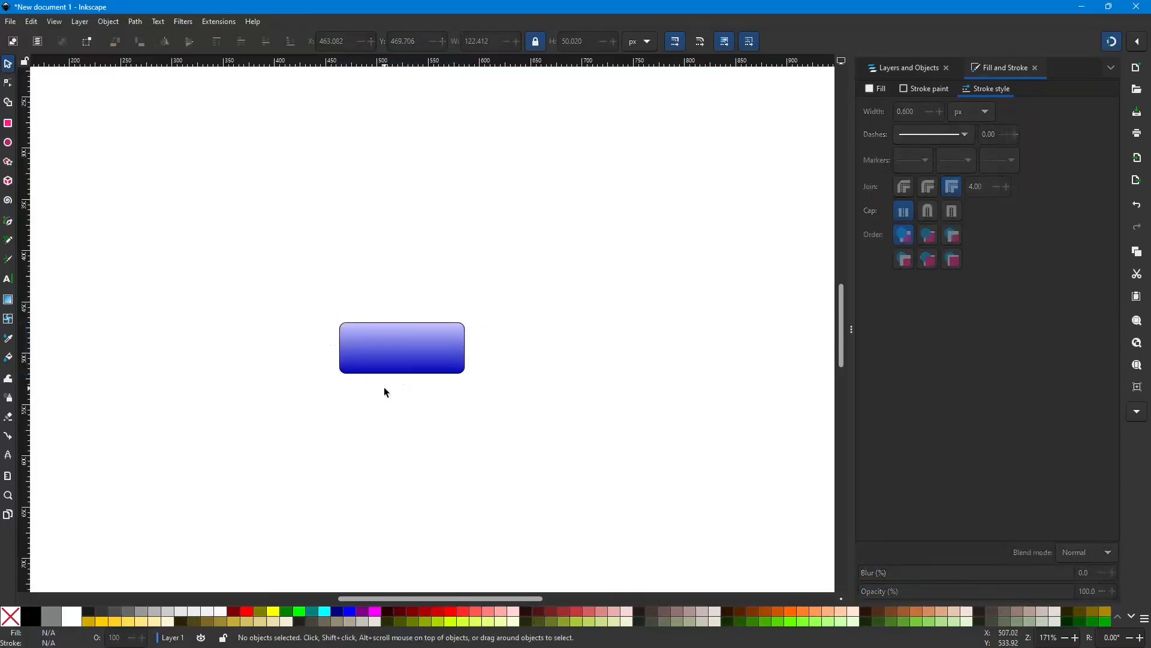
# Turn on scaling of rounded corners and stretch the rectangle to about 438 px wide, placing it at about X 308, Y 471 px.
pyautogui.click(700, 42)
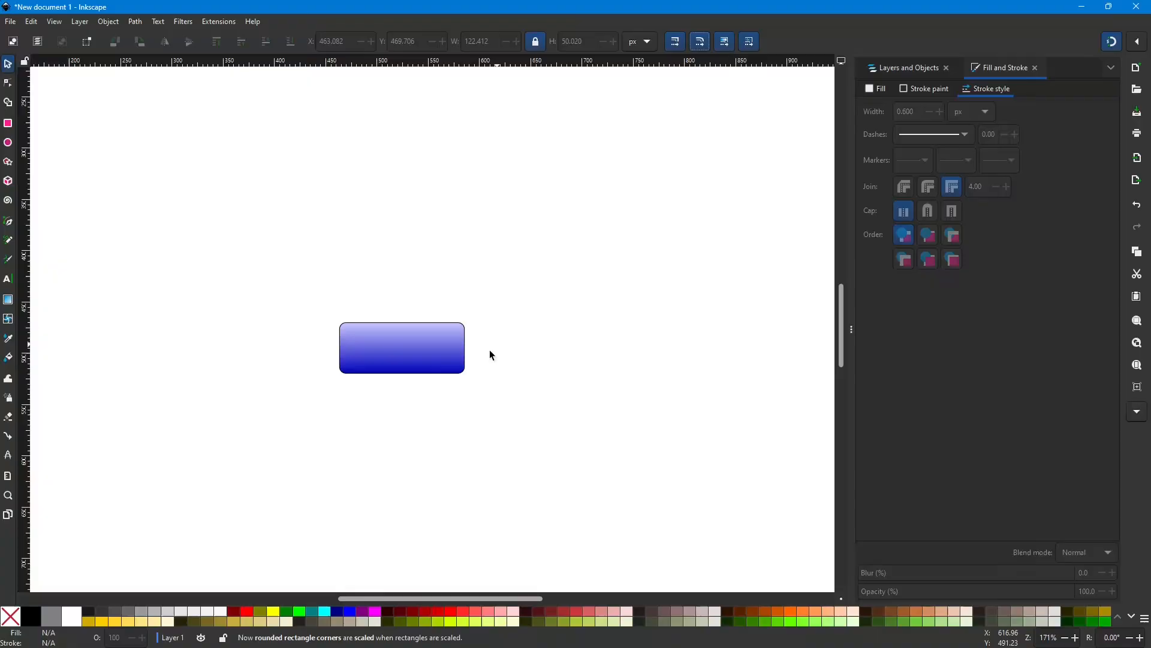
pyautogui.click(443, 358)
pyautogui.moveTo(472, 348); pyautogui.dragTo(792, 346)
pyautogui.moveTo(528, 355); pyautogui.dragTo(378, 357)
# Move the wide rectangle to about X 506, Y 465 px, narrow it about its centre to about 116 px wide, and deselect it.
pyautogui.scroll(4, 664, 347)
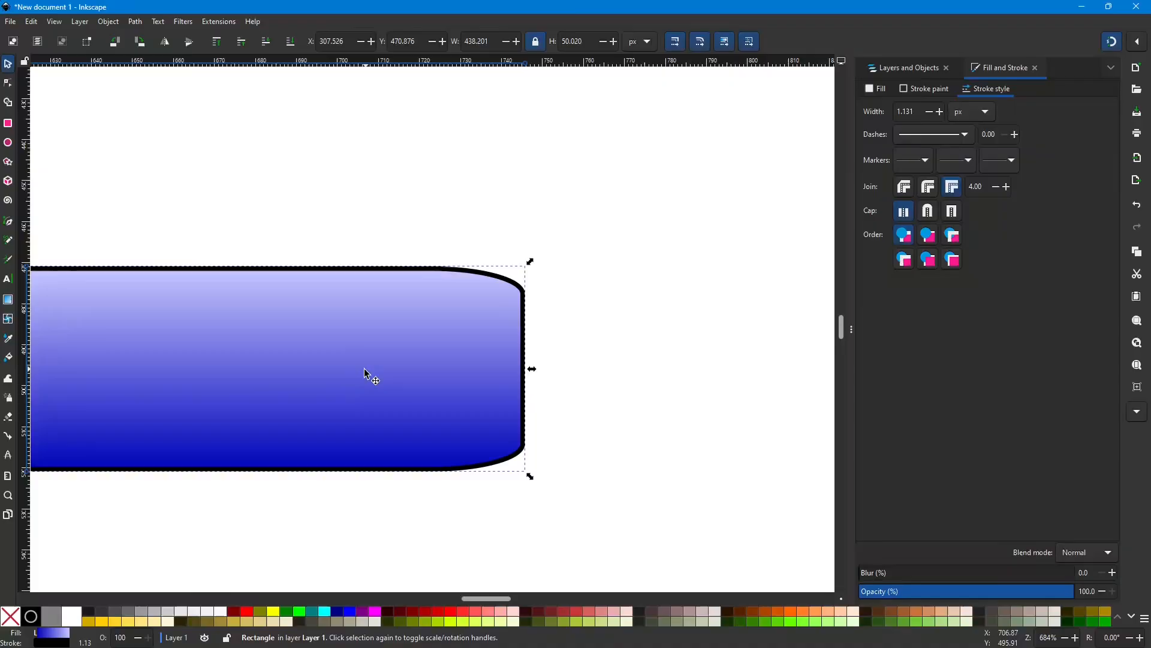
pyautogui.scroll(-3, 373, 358)
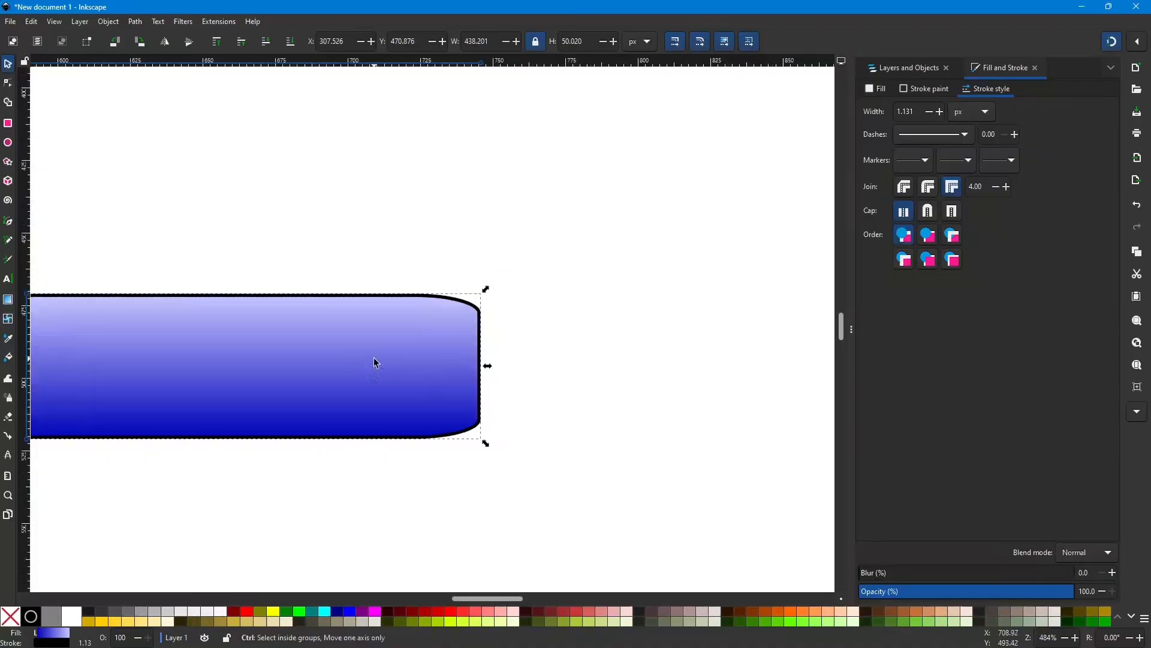
pyautogui.moveTo(372, 364); pyautogui.dragTo(649, 359)
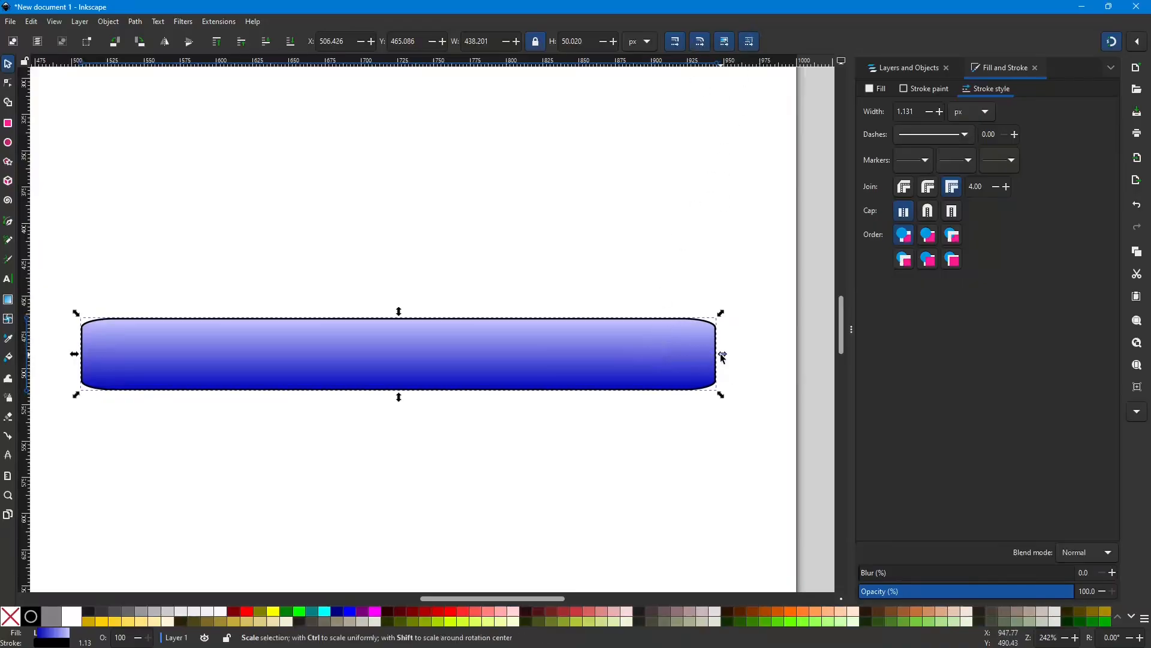
pyautogui.moveTo(724, 356); pyautogui.dragTo(488, 358)
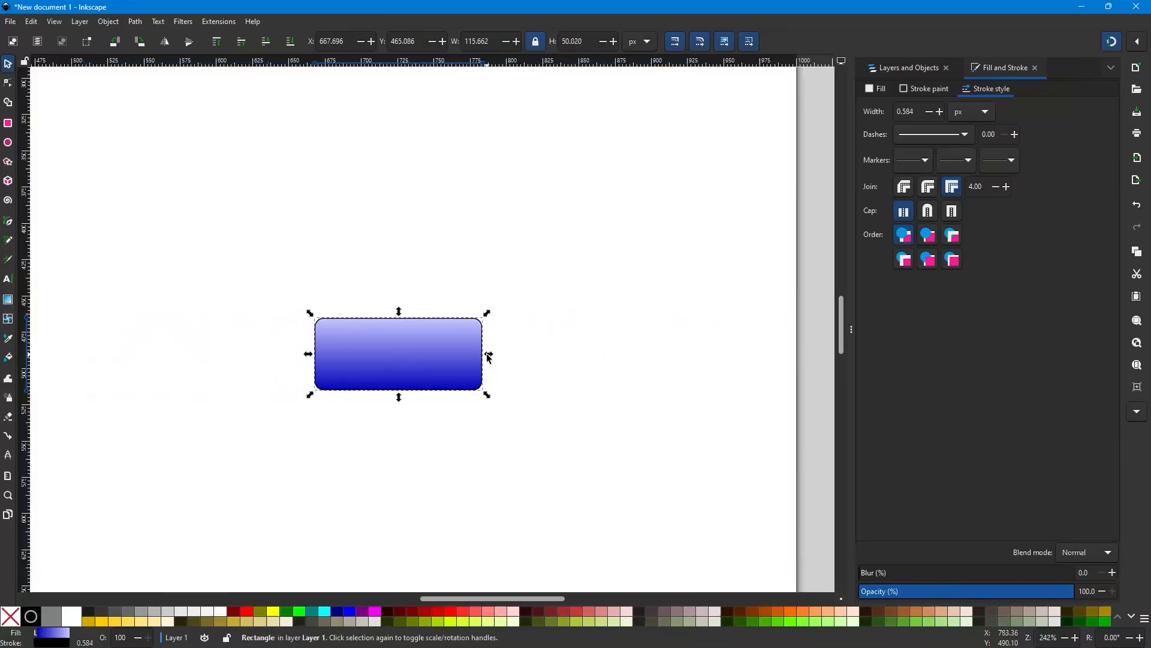
pyautogui.click(534, 361)
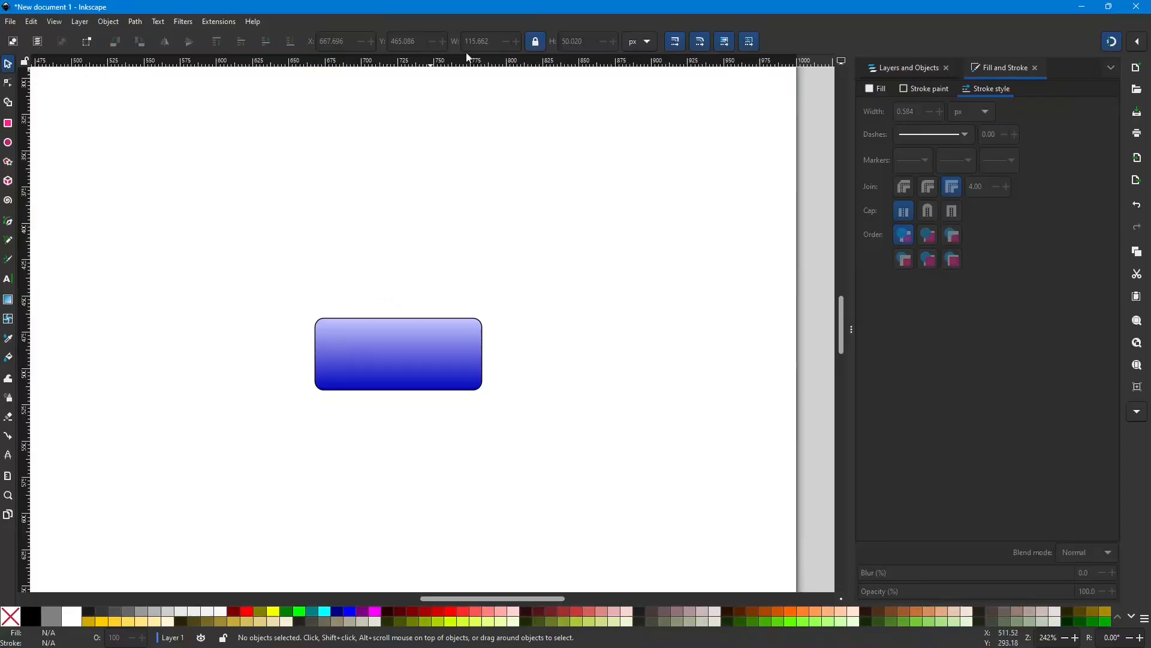
# Move the gradient rectangle near the page's upper-left corner, at about X 81, Y 76 px.
pyautogui.keyDown('ctrl'); pyautogui.scroll(-2, 358, 330); pyautogui.keyUp('ctrl')
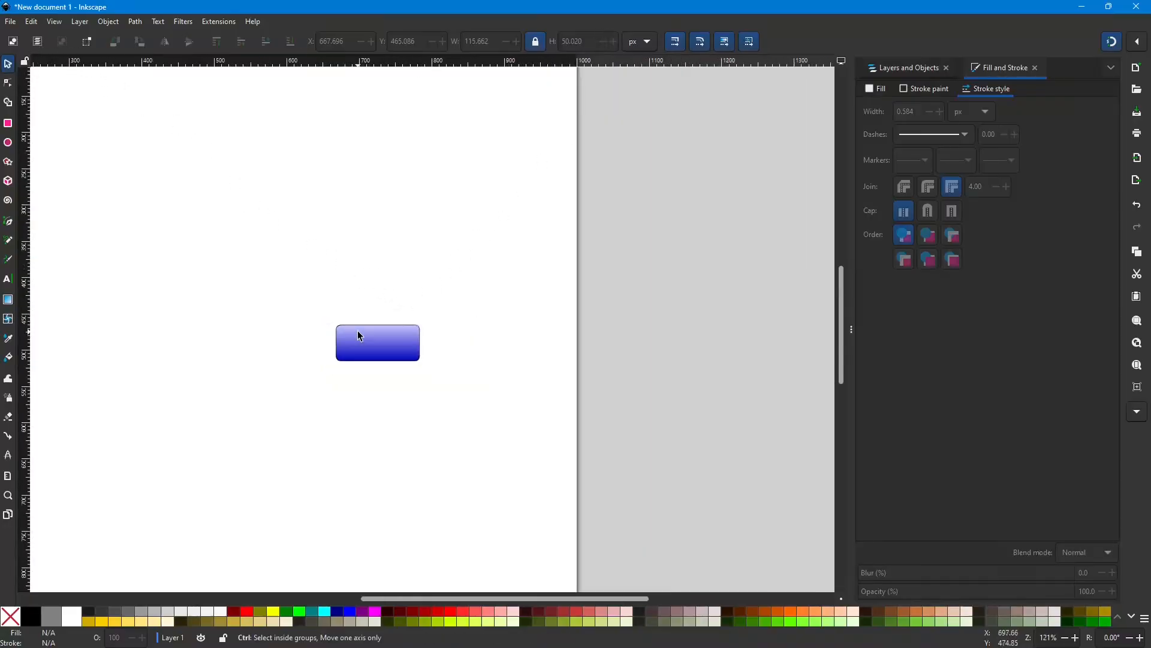
pyautogui.moveTo(383, 343); pyautogui.dragTo(259, 274)
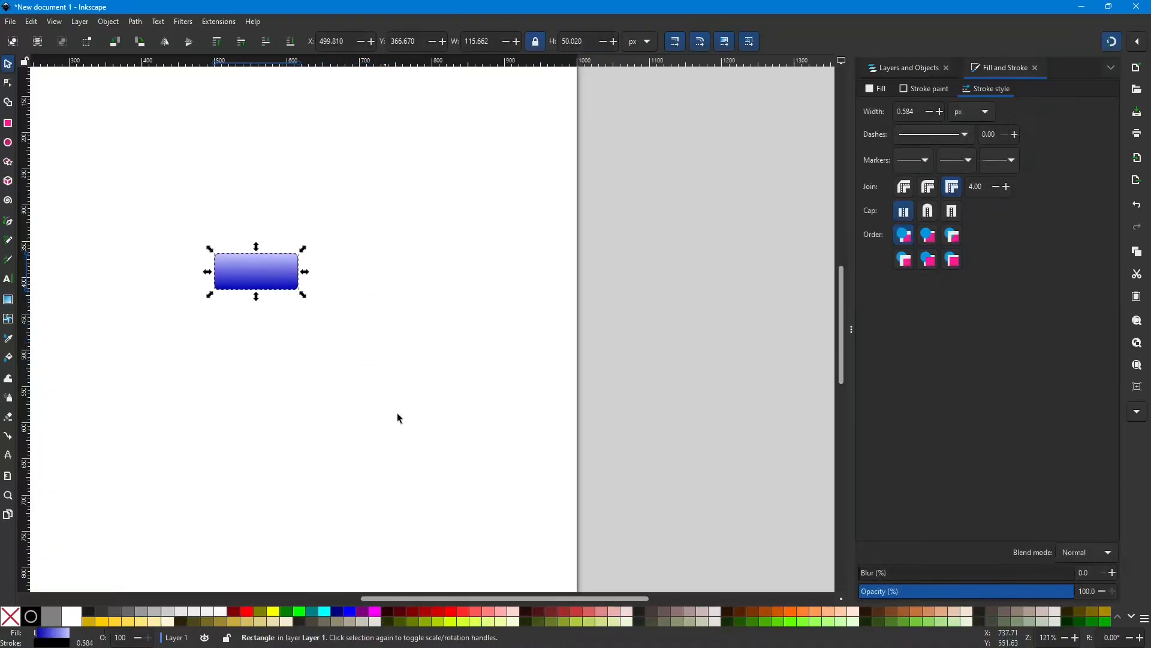
pyautogui.hscroll(-8, 437, 502)
pyautogui.hscroll(-2, 439, 499)
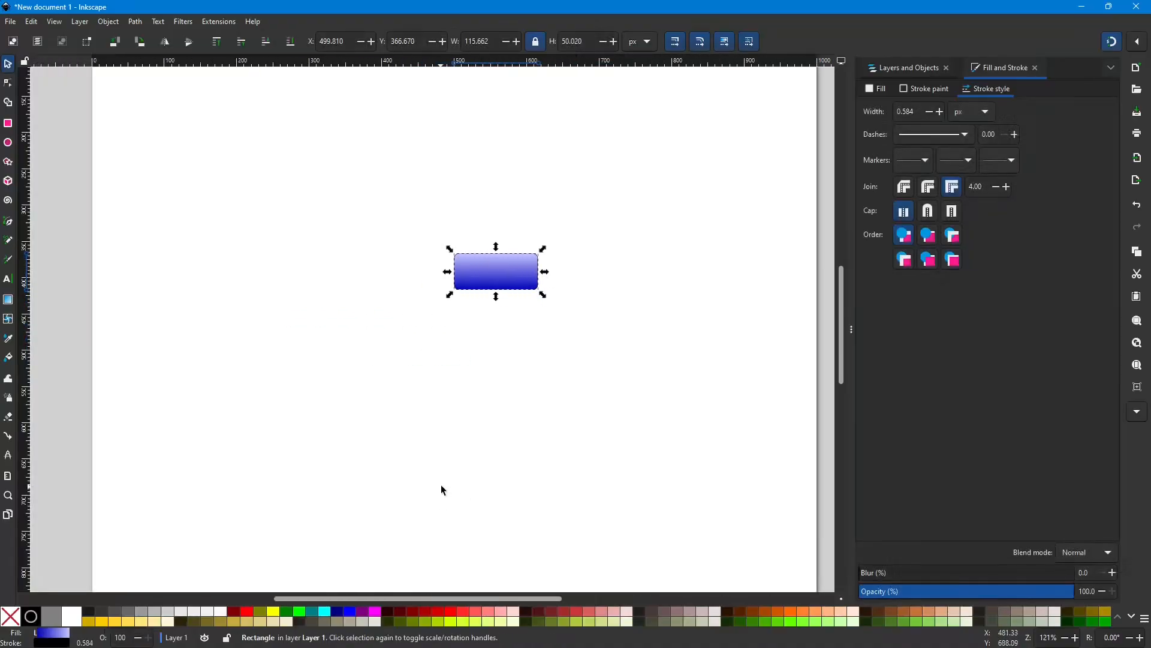
pyautogui.keyDown('ctrl'); pyautogui.scroll(-4, 443, 480); pyautogui.keyUp('ctrl')
pyautogui.scroll(-2, 447, 474)
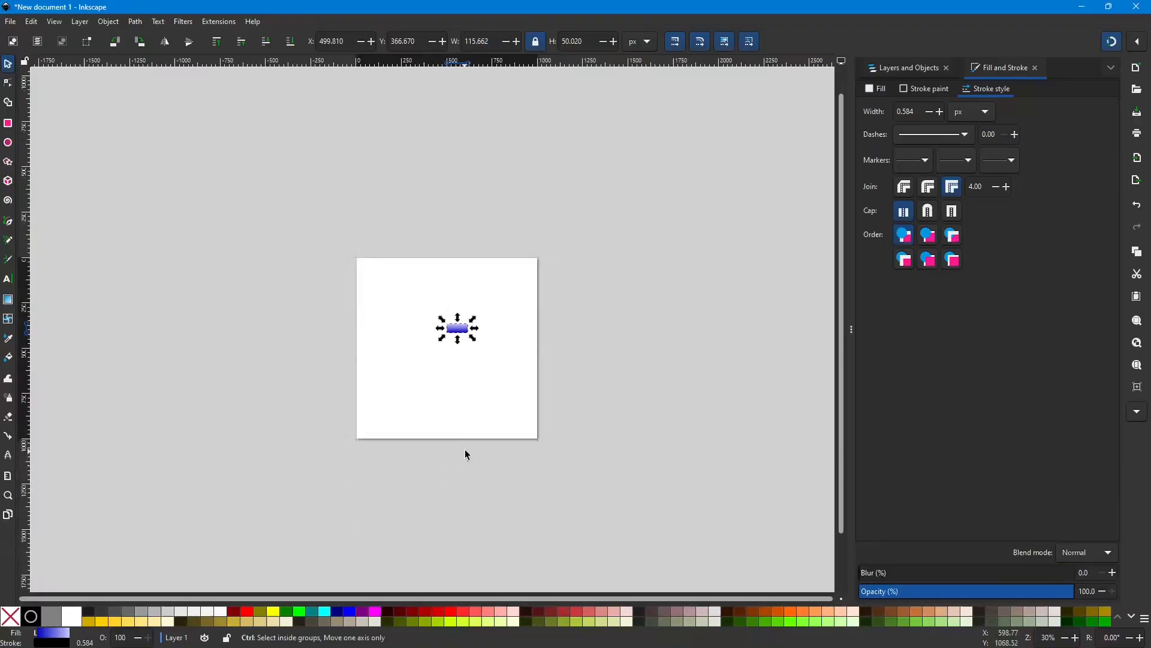
pyautogui.keyDown('ctrl'); pyautogui.scroll(2, 465, 448); pyautogui.keyUp('ctrl')
pyautogui.scroll(3, 465, 448)
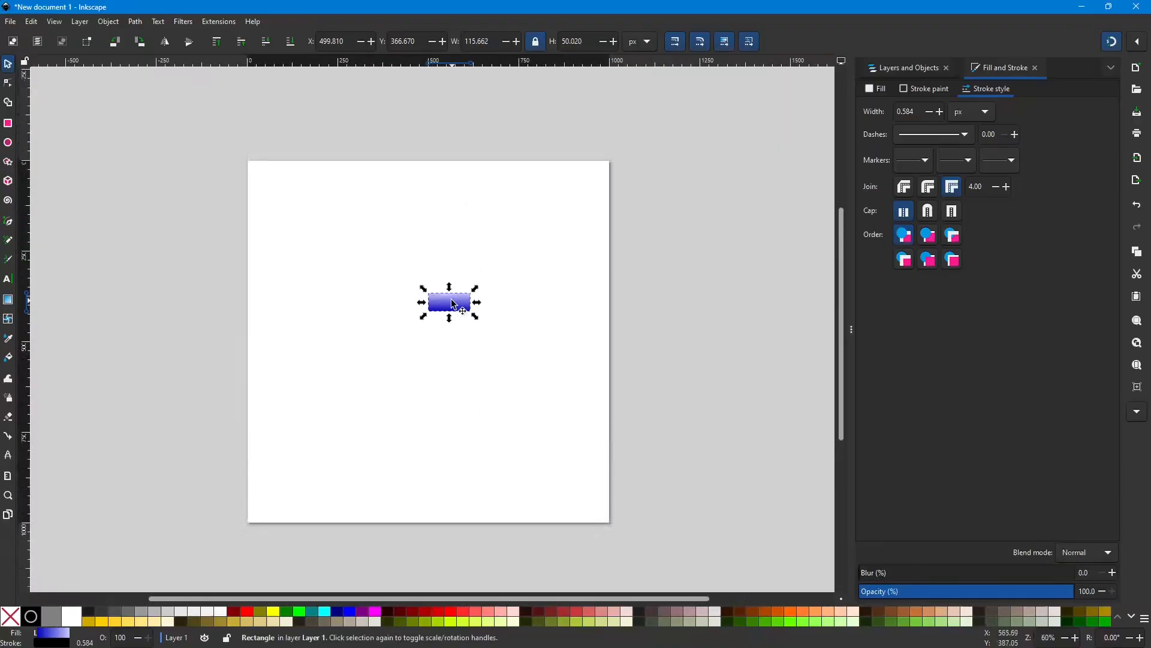
pyautogui.moveTo(448, 301); pyautogui.dragTo(292, 195)
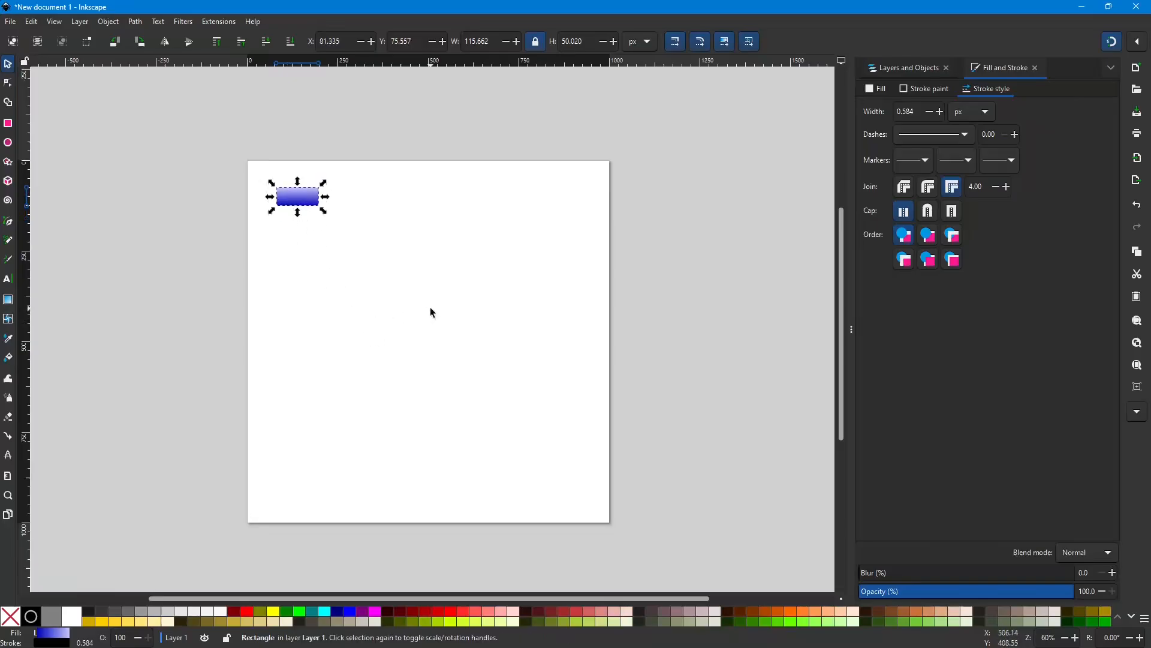